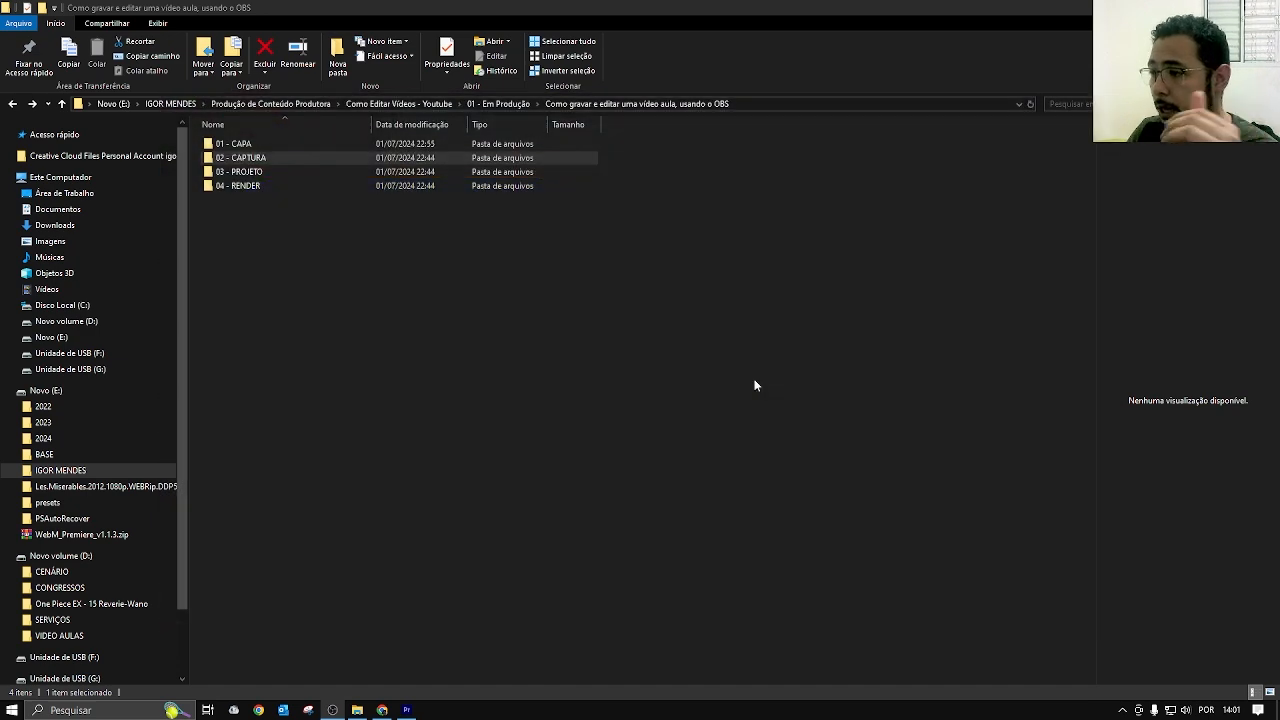
Open the 02 - CAPTURA folder of the video project.
{"action": "double_click", "coordinate": [257, 158]}
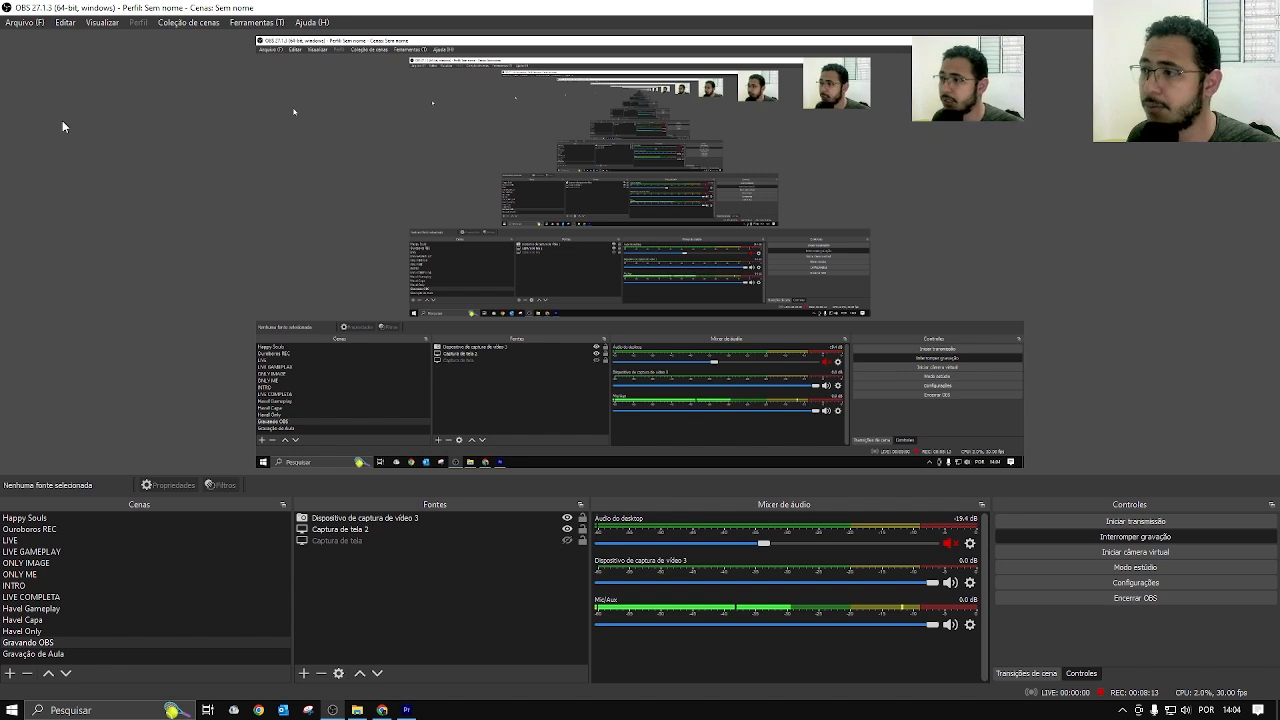
{"action": "left_click", "coordinate": [20, 23]}
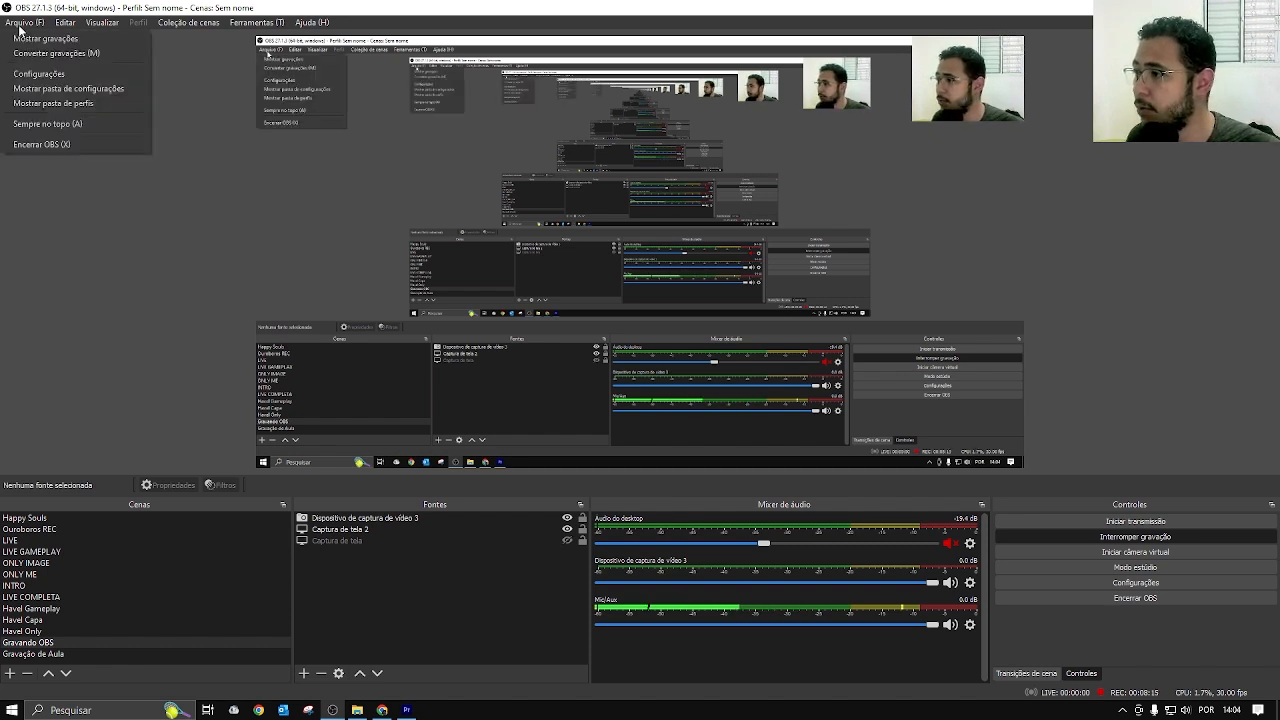
{"action": "mouse_move", "coordinate": [97, 22]}
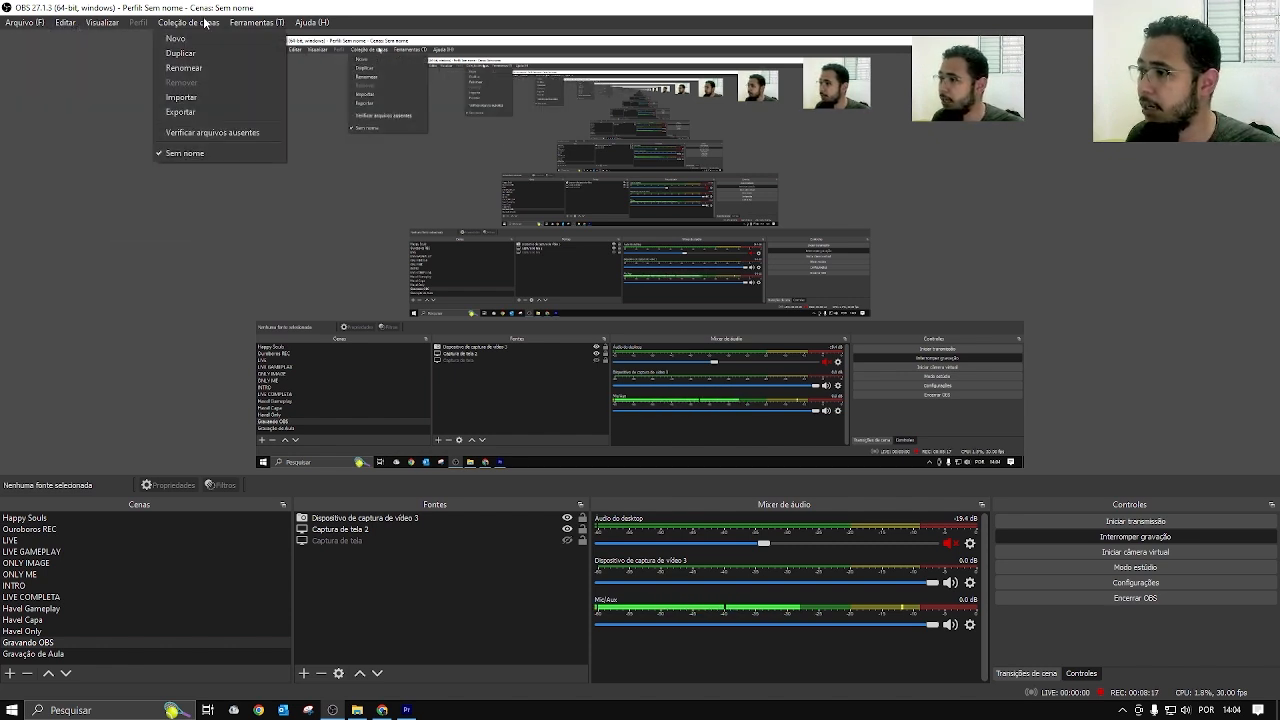
{"action": "left_click", "coordinate": [104, 119]}
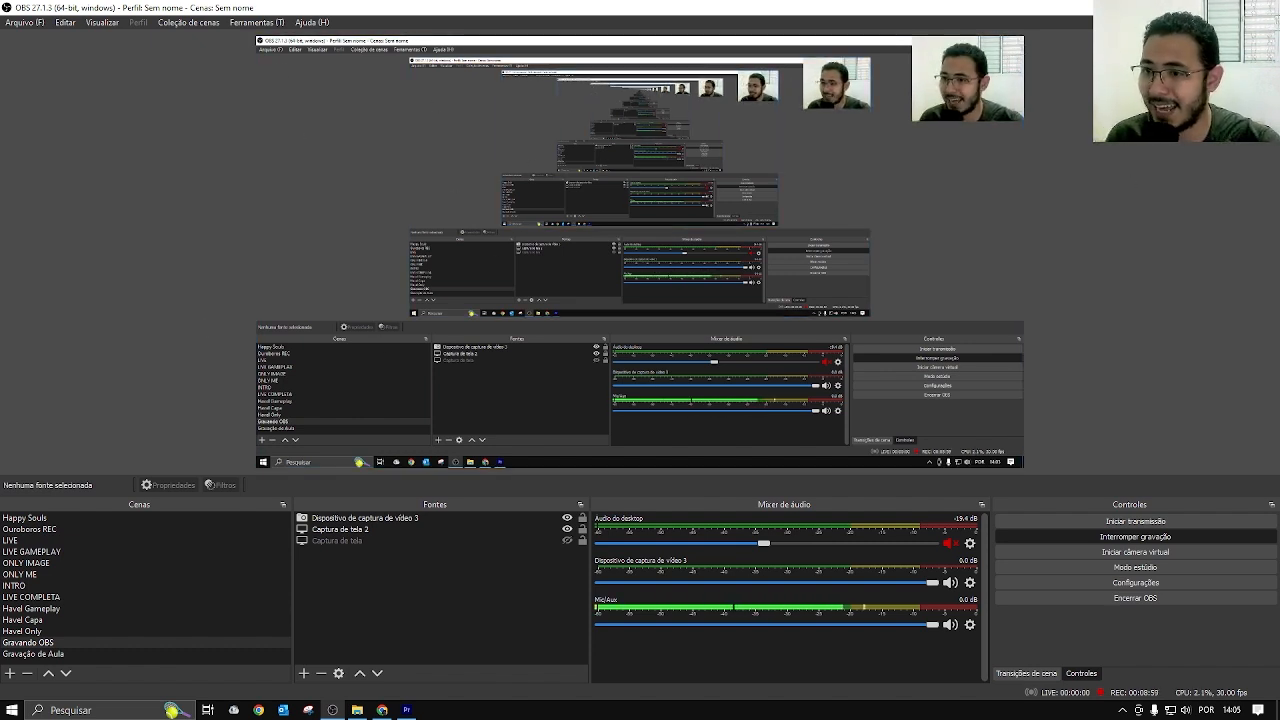
{"action": "left_click", "coordinate": [959, 104]}
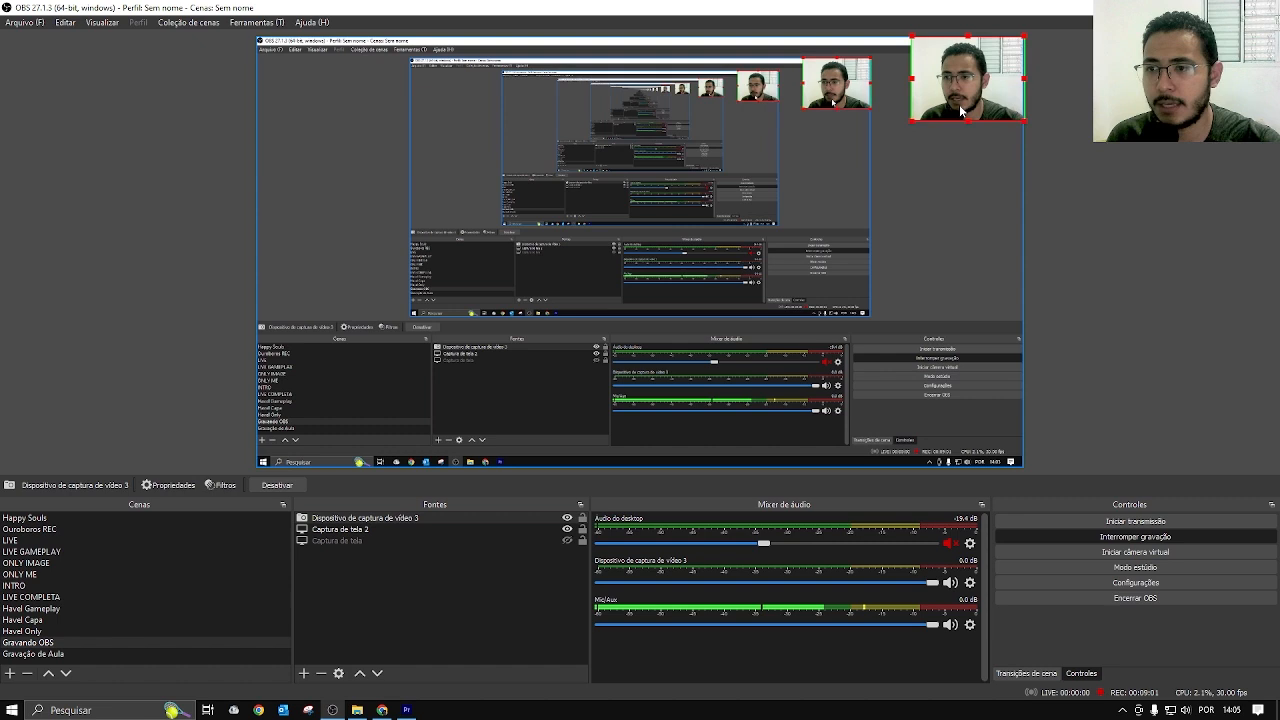
{"action": "left_click", "coordinate": [1078, 104]}
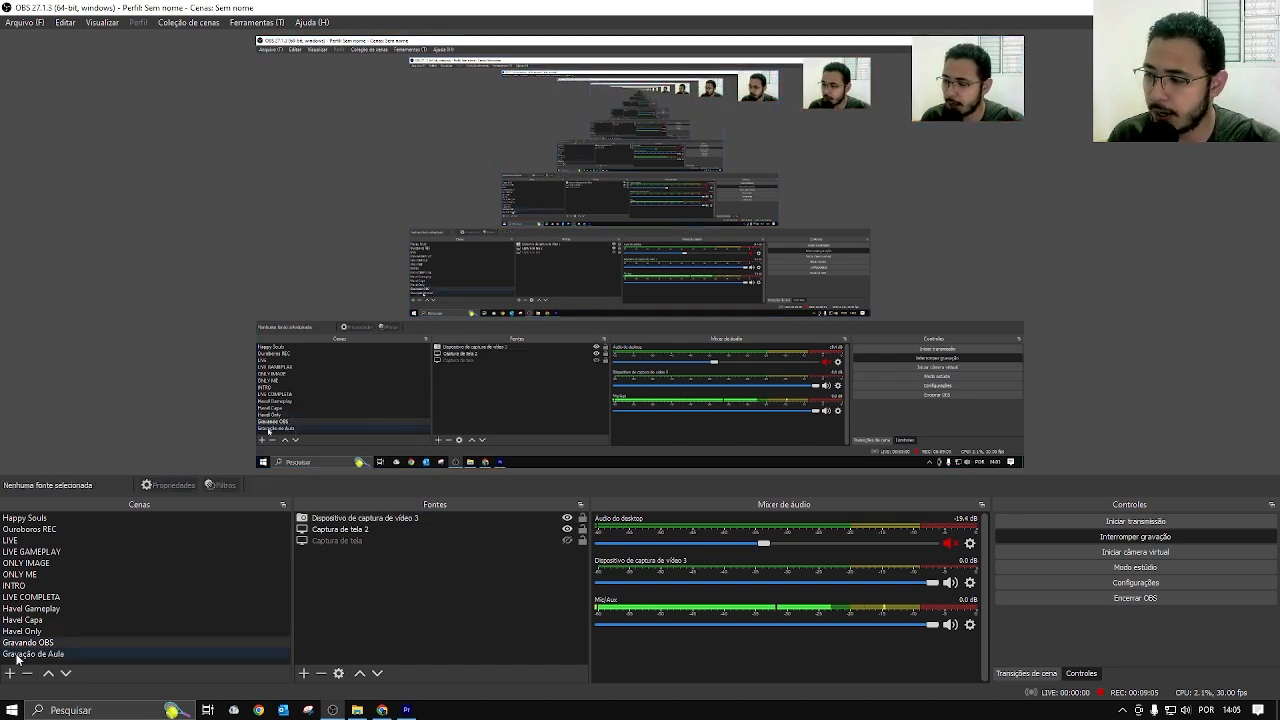
Compare the Gravação de Aula scene's layout with the Gravando OBS scene by switching between the two, ending on Gravando OBS.
{"action": "left_click", "coordinate": [73, 654]}
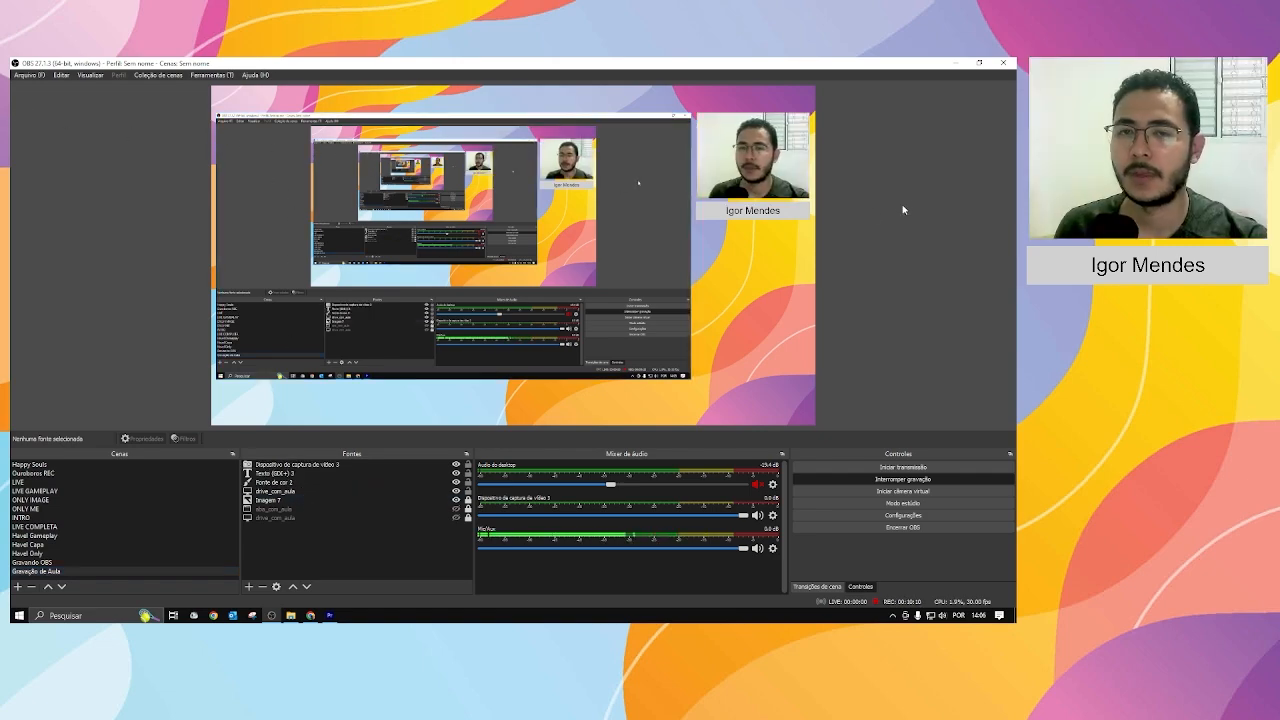
{"action": "left_click", "coordinate": [76, 564]}
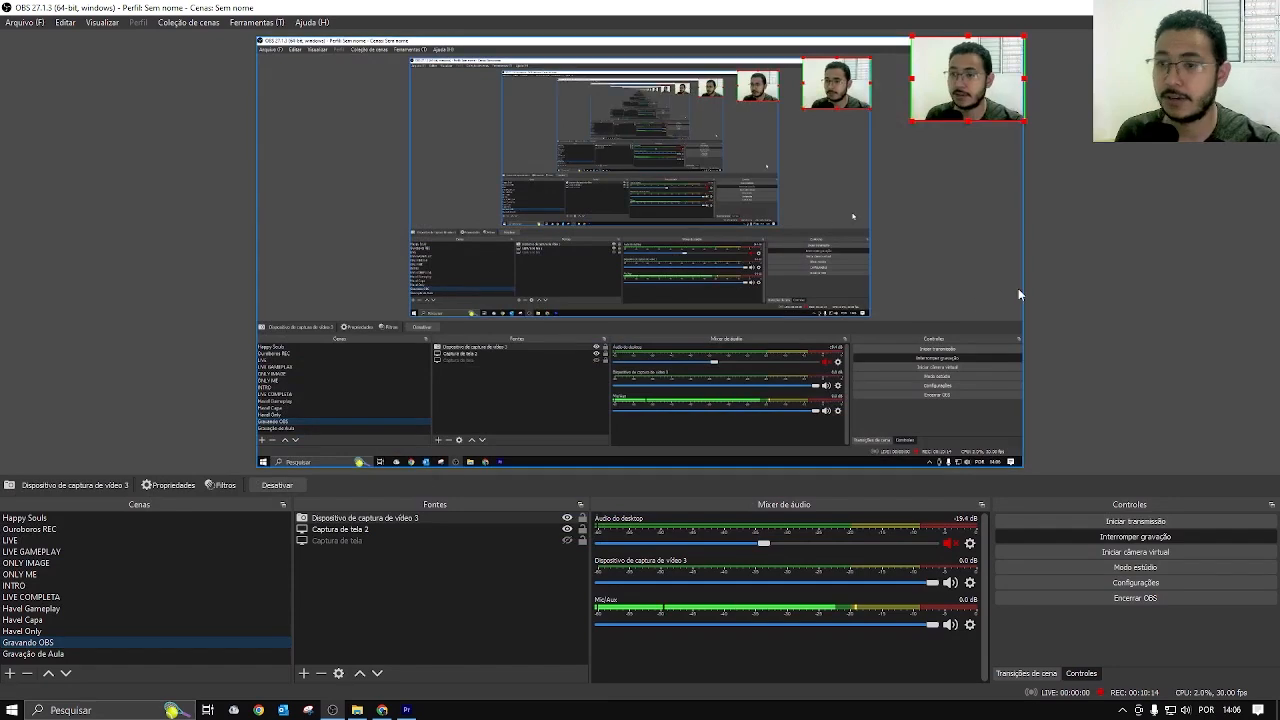
{"action": "left_click", "coordinate": [89, 654]}
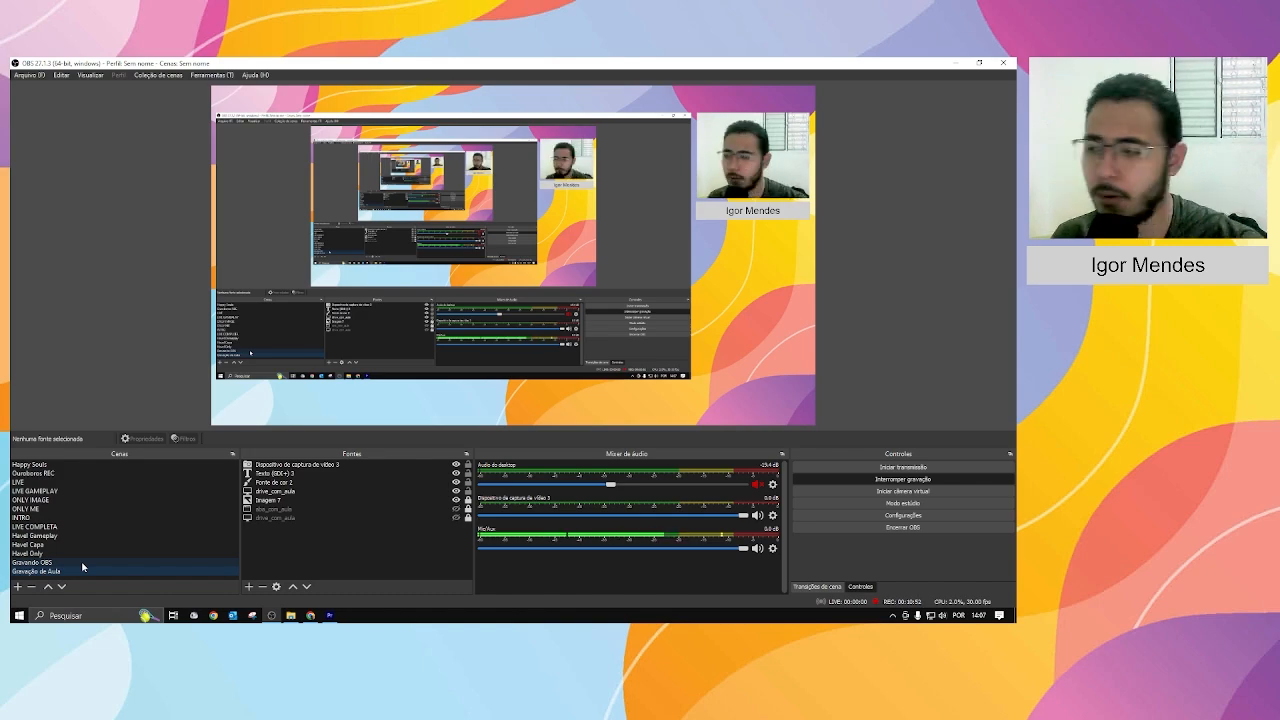
{"action": "left_click", "coordinate": [83, 563]}
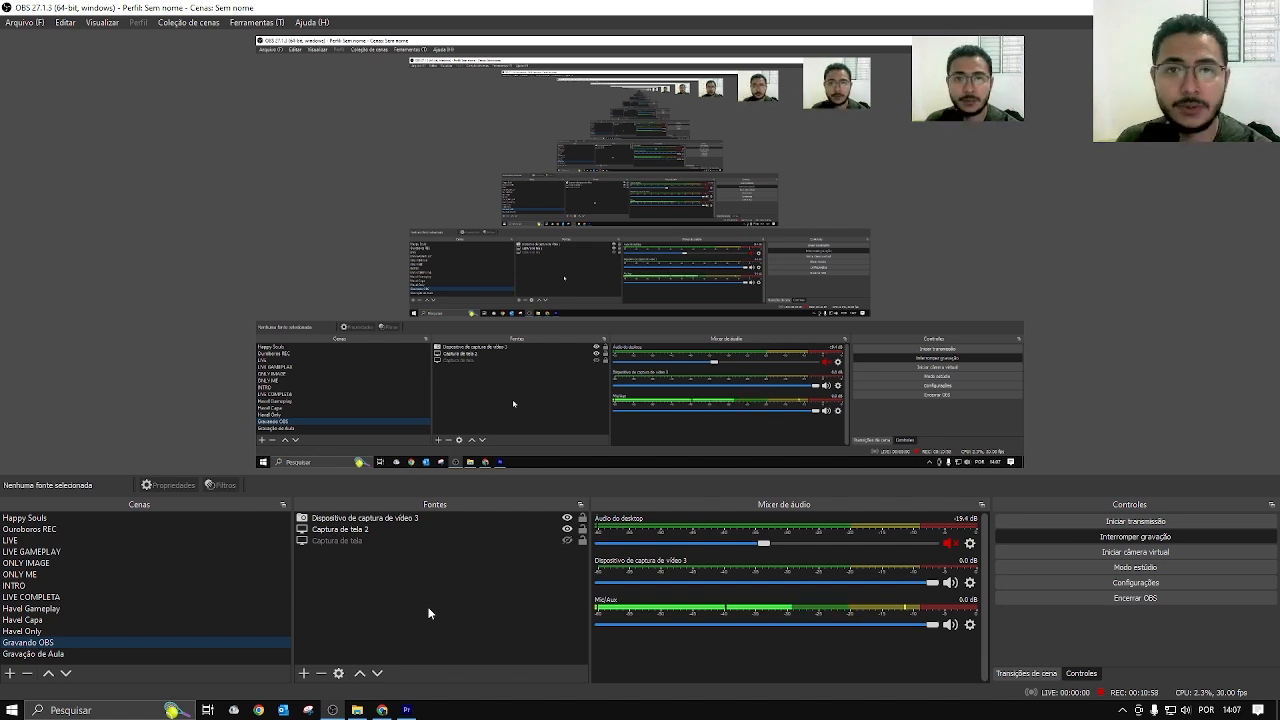
Inspect the Captura de tela 2 and Dispositivo de captura de vídeo 3 sources of the Gravando OBS scene, then deselect them.
{"action": "left_click", "coordinate": [356, 531]}
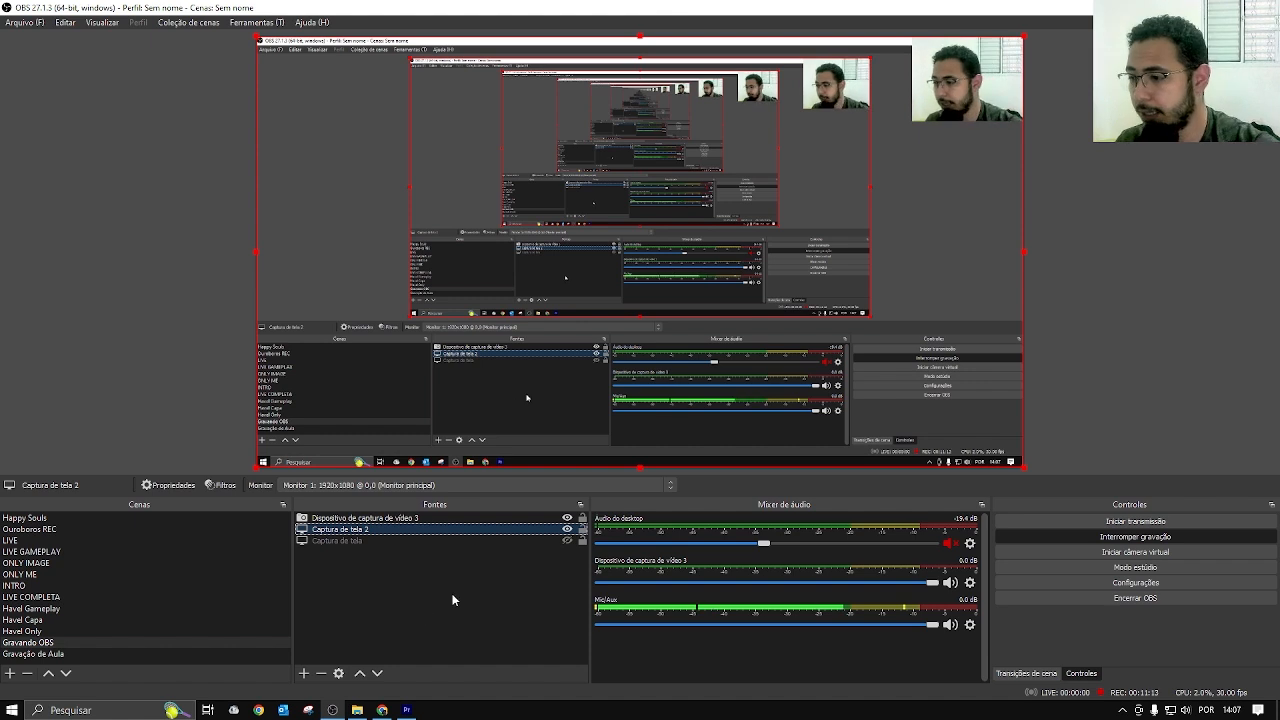
{"action": "left_click", "coordinate": [397, 518]}
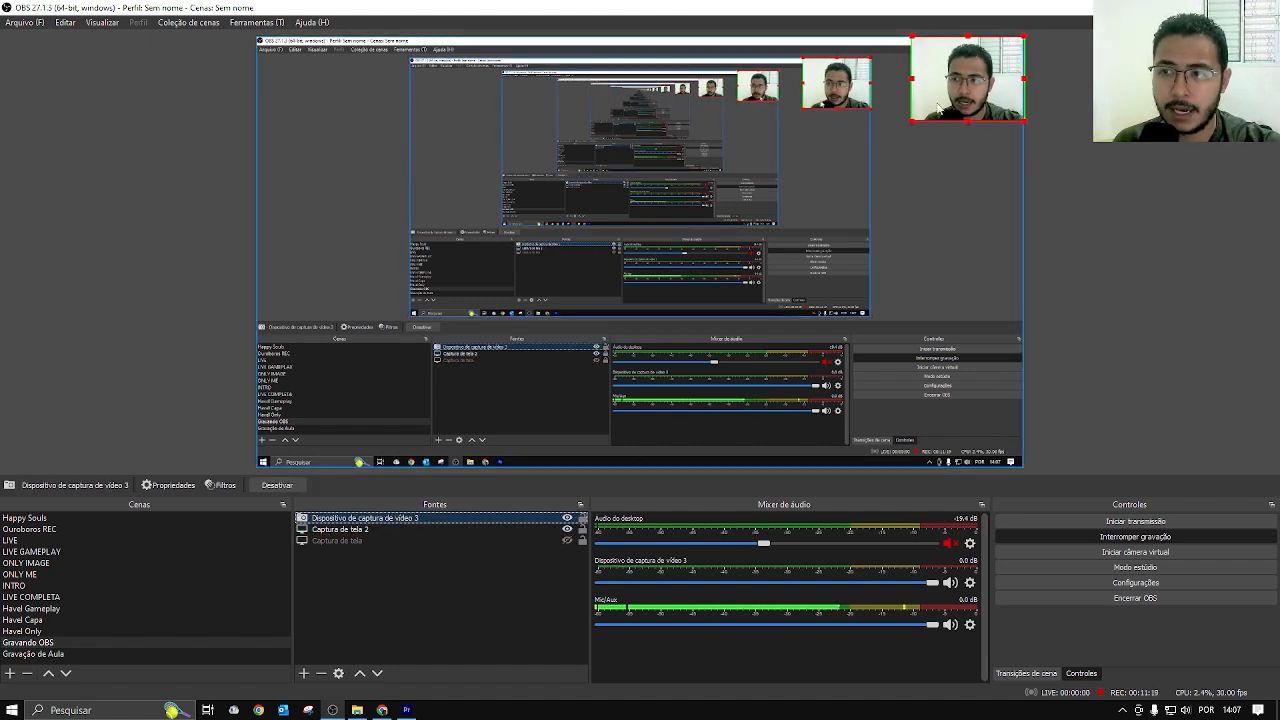
{"action": "left_click", "coordinate": [1133, 155]}
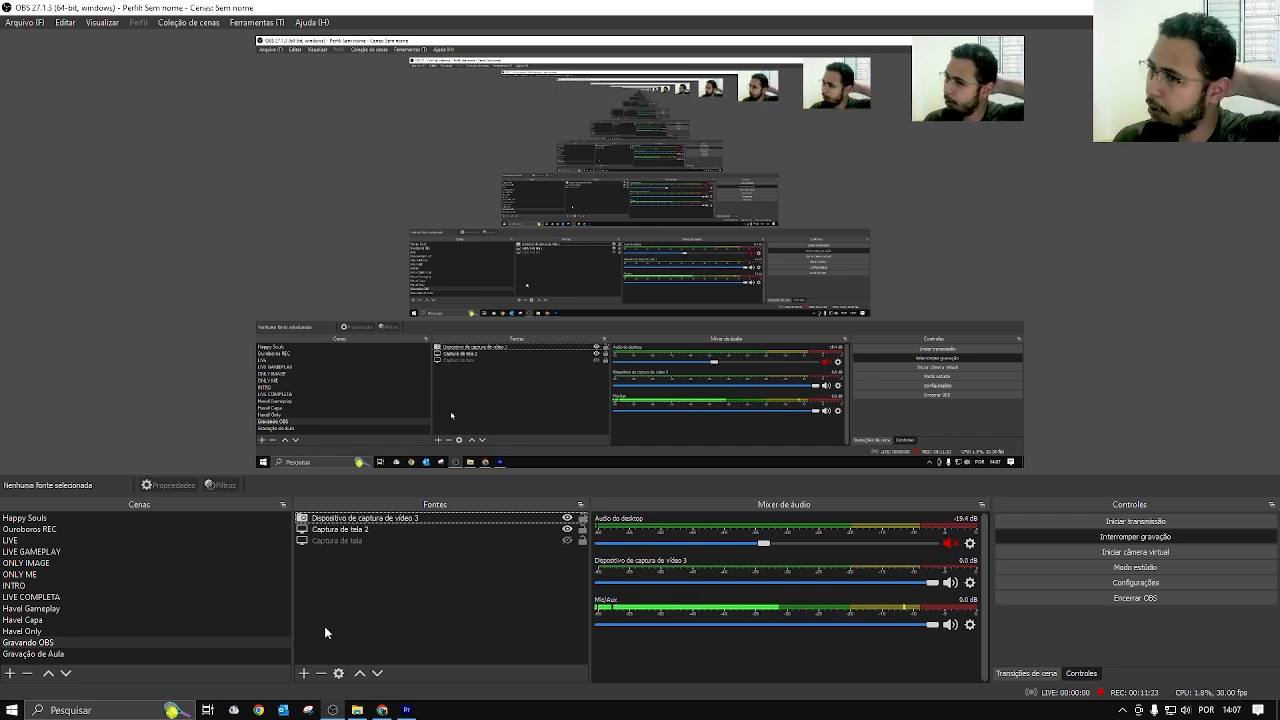
Look at the new-scene dialog and the list of available source types, cancelling each without adding anything.
{"action": "left_click", "coordinate": [9, 673]}
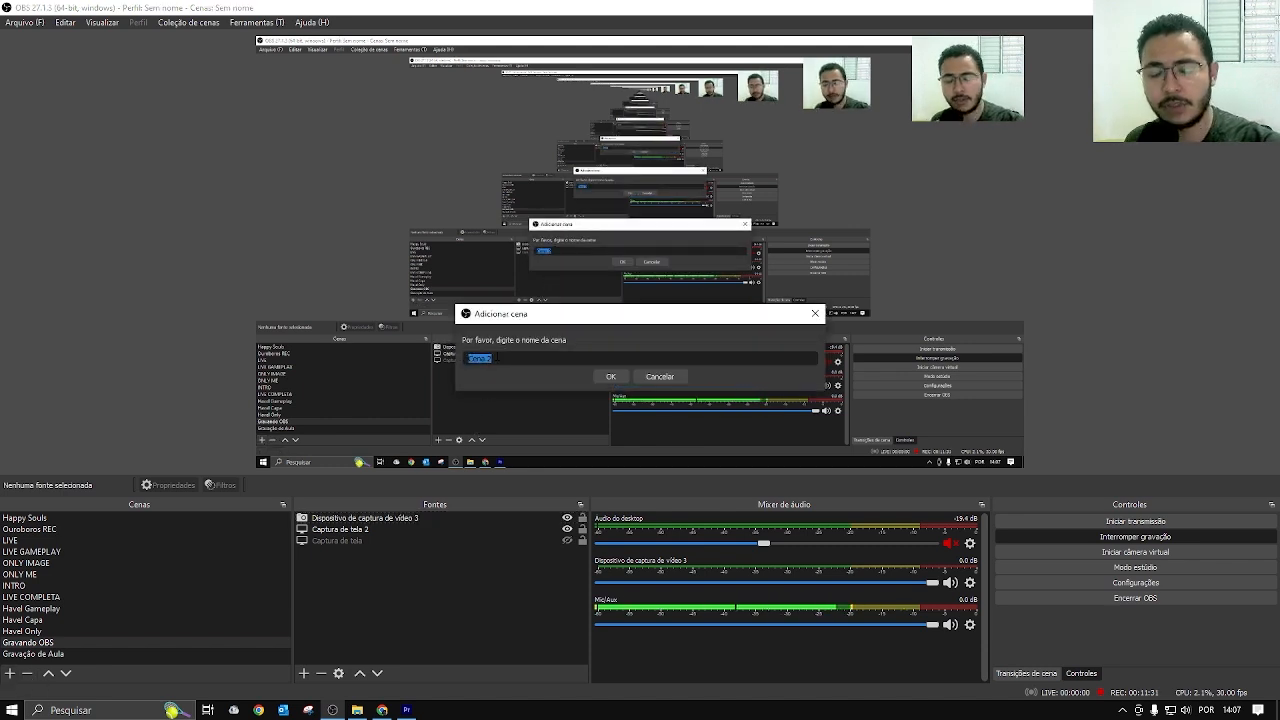
{"action": "left_click", "coordinate": [674, 381]}
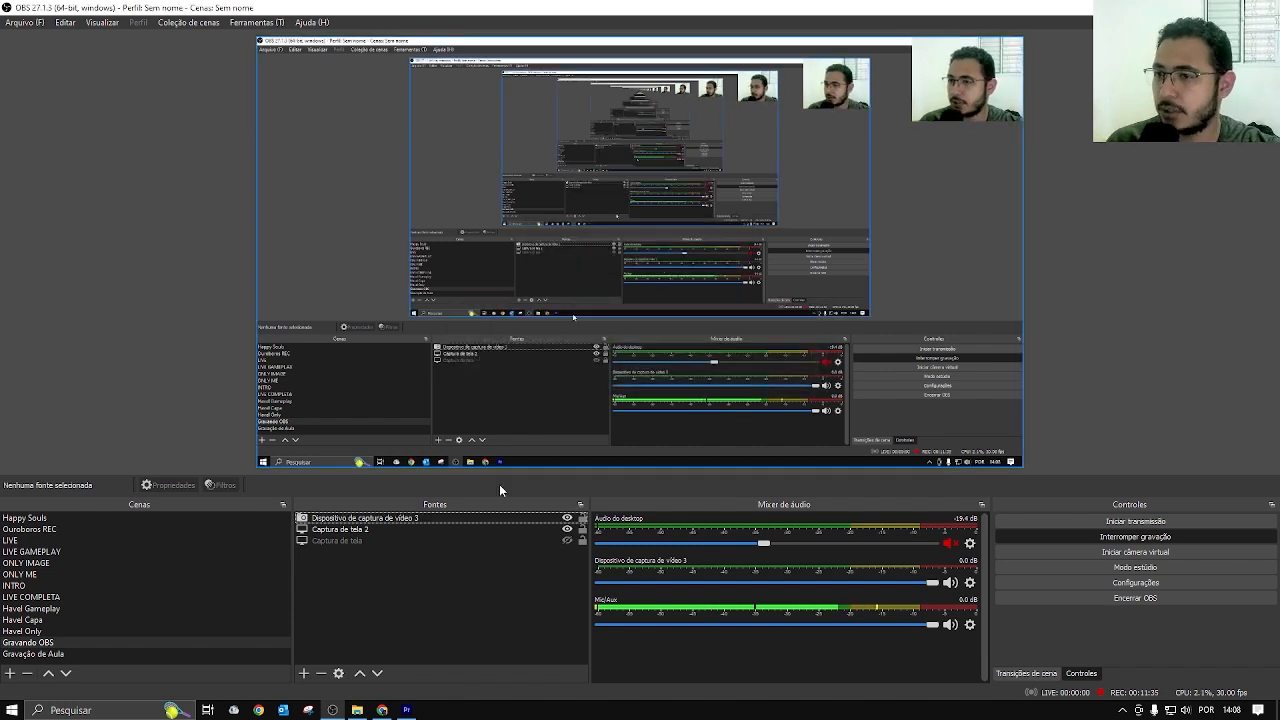
{"action": "left_click", "coordinate": [304, 674]}
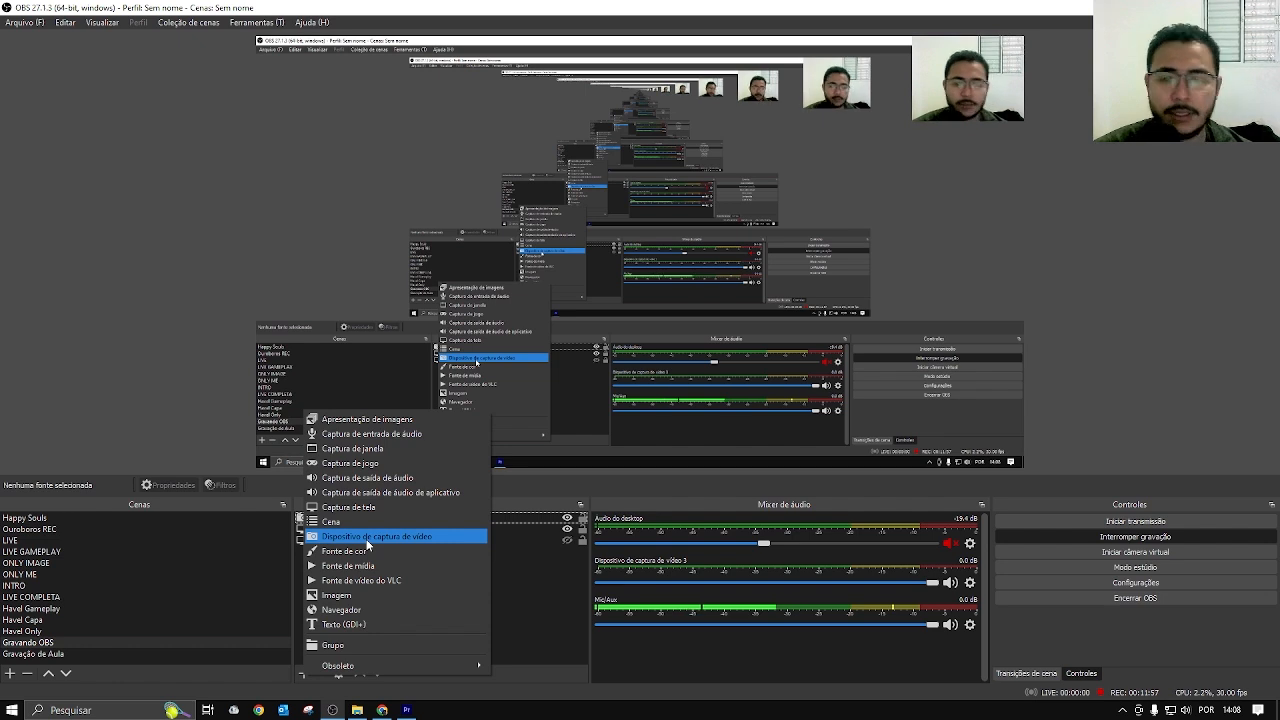
{"action": "left_click", "coordinate": [551, 605]}
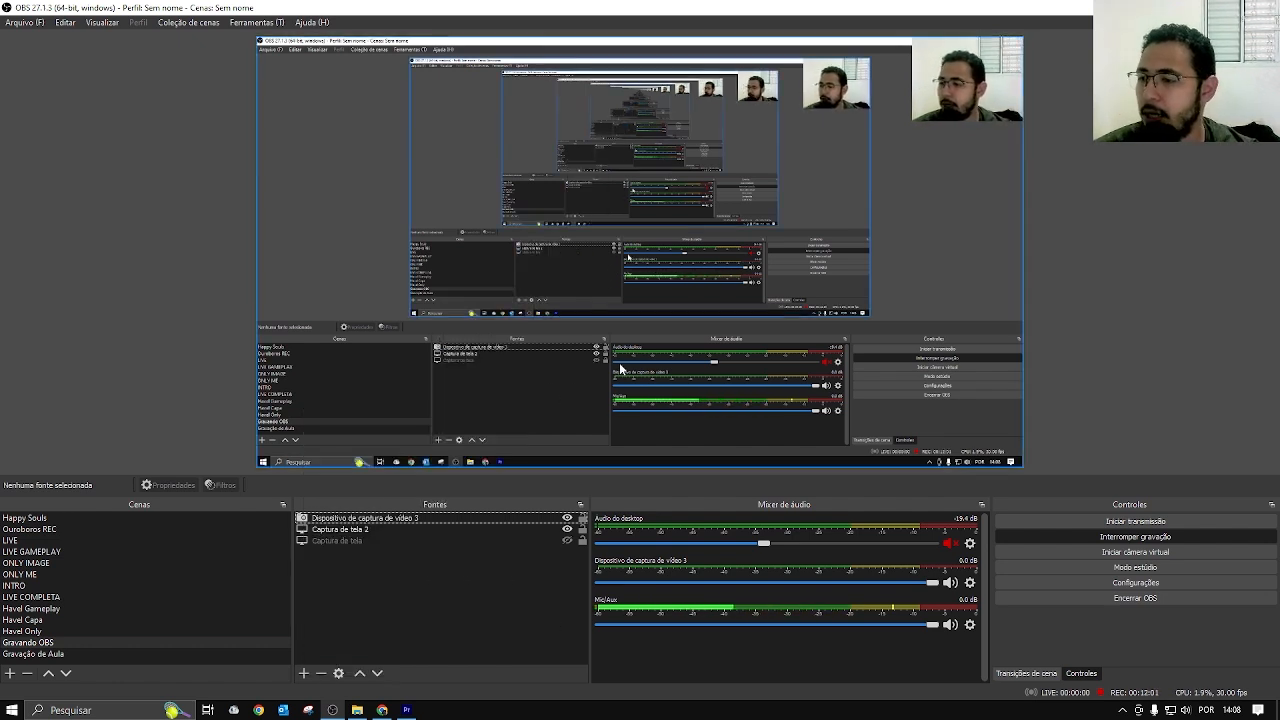
Check in the preview which areas the screen capture and the webcam source occupy, and clear the selection.
{"action": "left_click", "coordinate": [819, 285]}
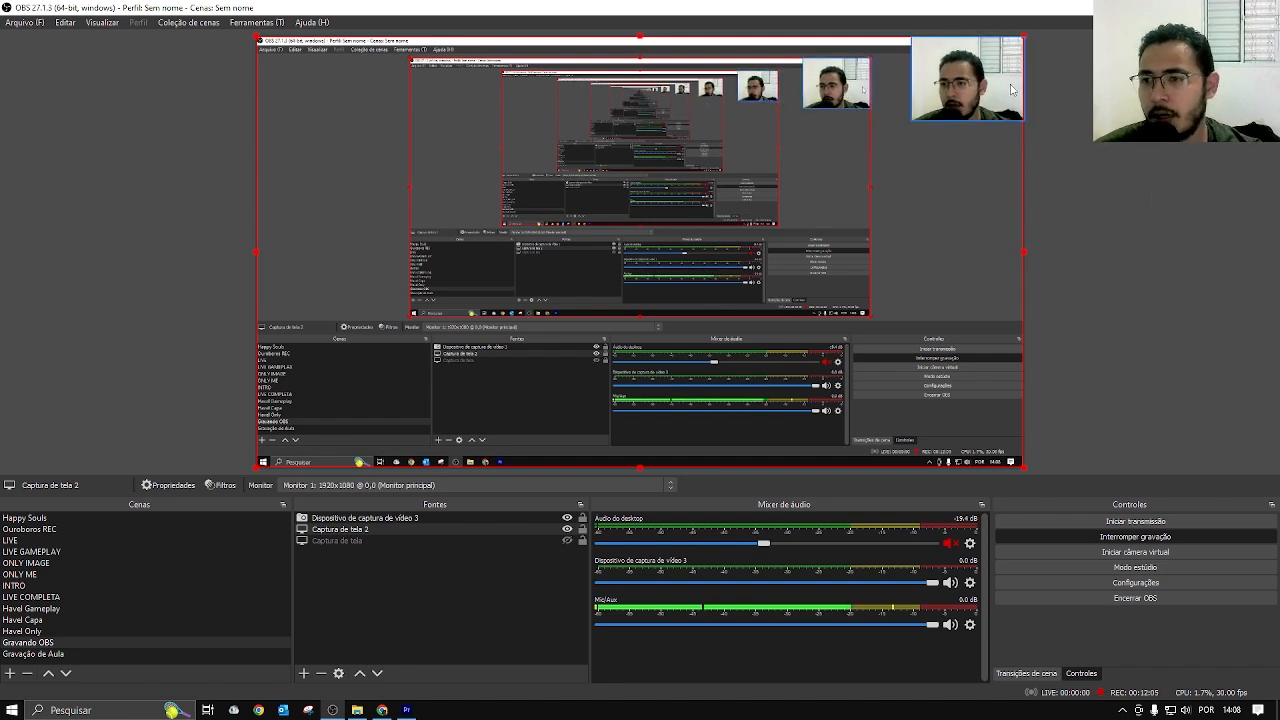
{"action": "left_click", "coordinate": [965, 85]}
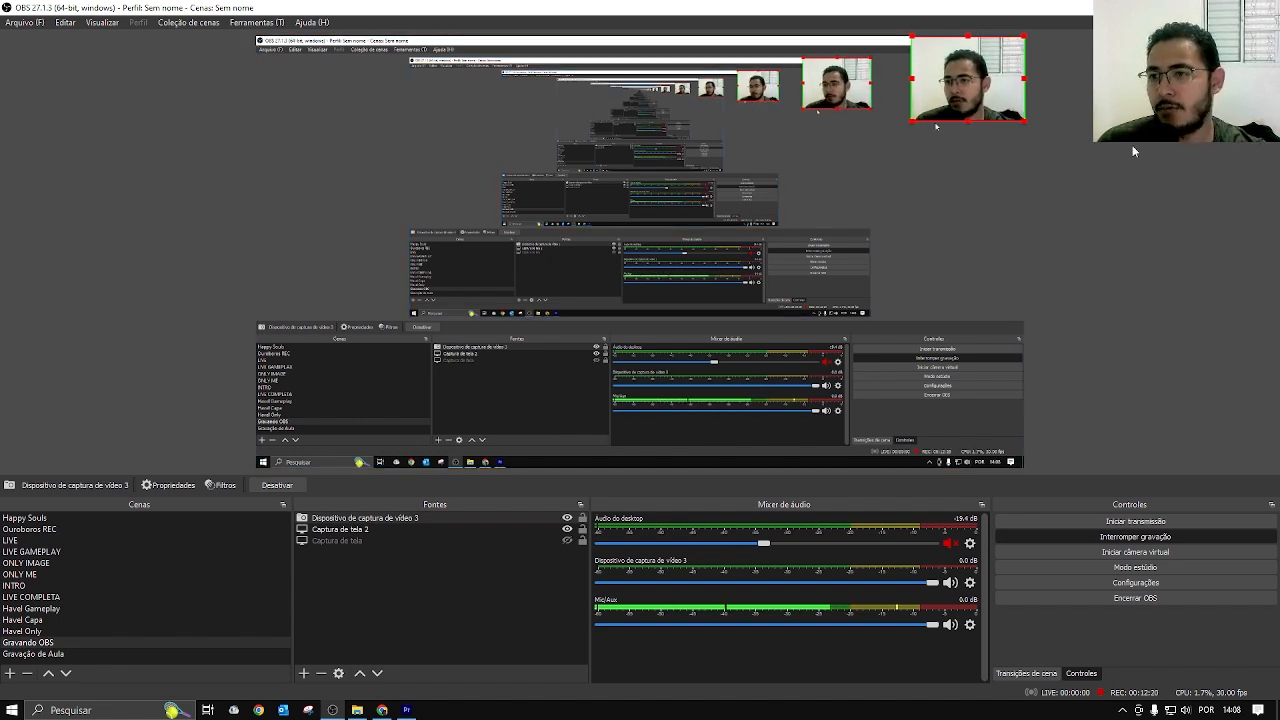
{"action": "left_click", "coordinate": [1234, 234]}
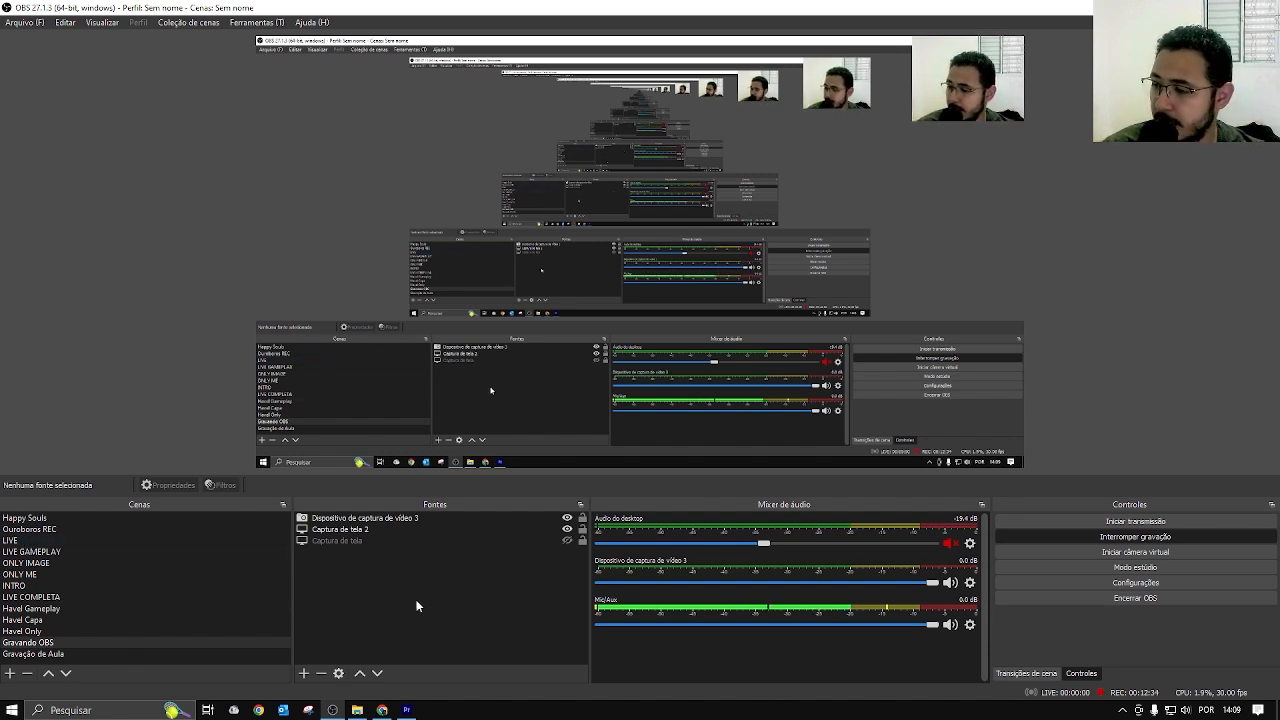
Add a new scene named "Vídeo Aula".
{"action": "left_click", "coordinate": [10, 674]}
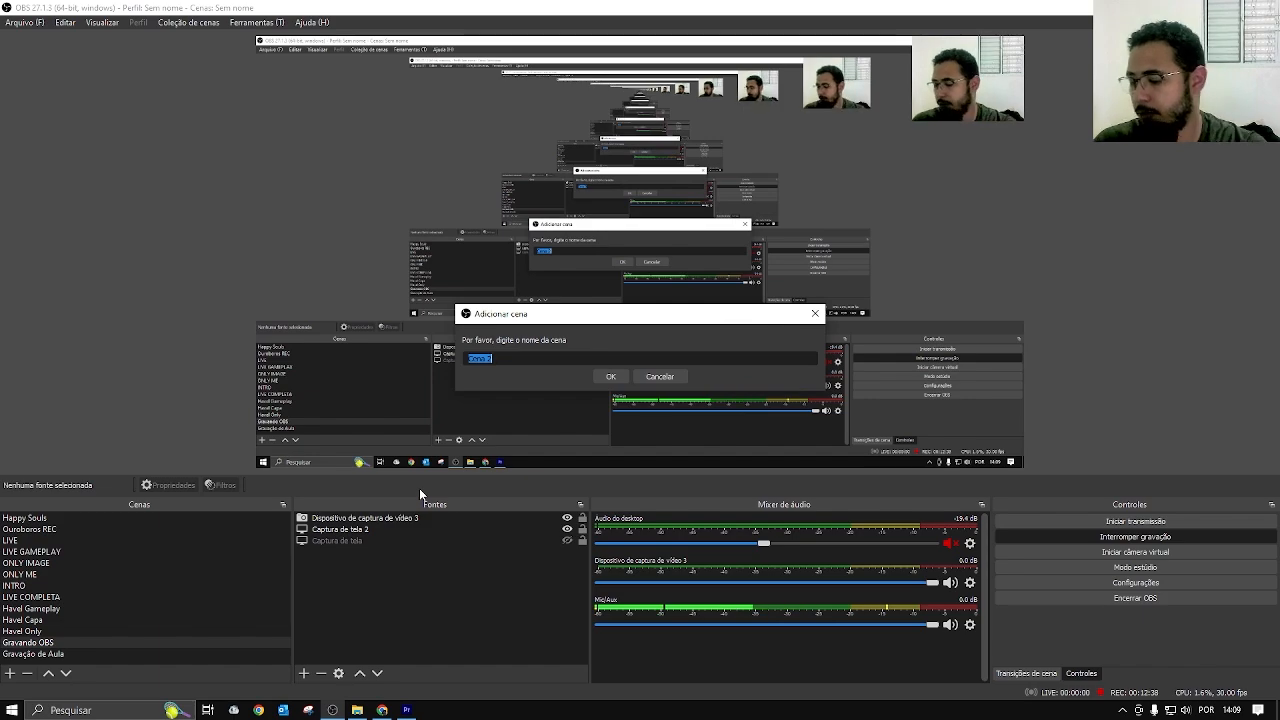
{"action": "type", "text": "Video Aula"}
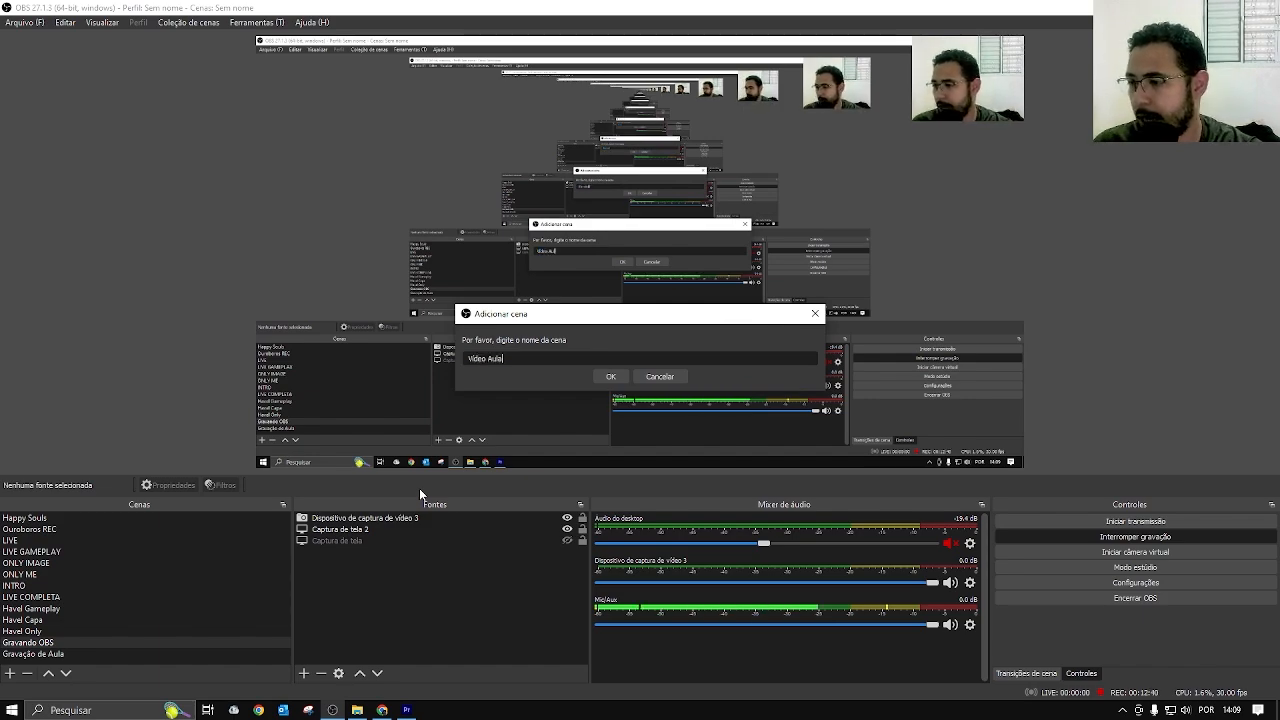
{"action": "key", "text": "Return"}
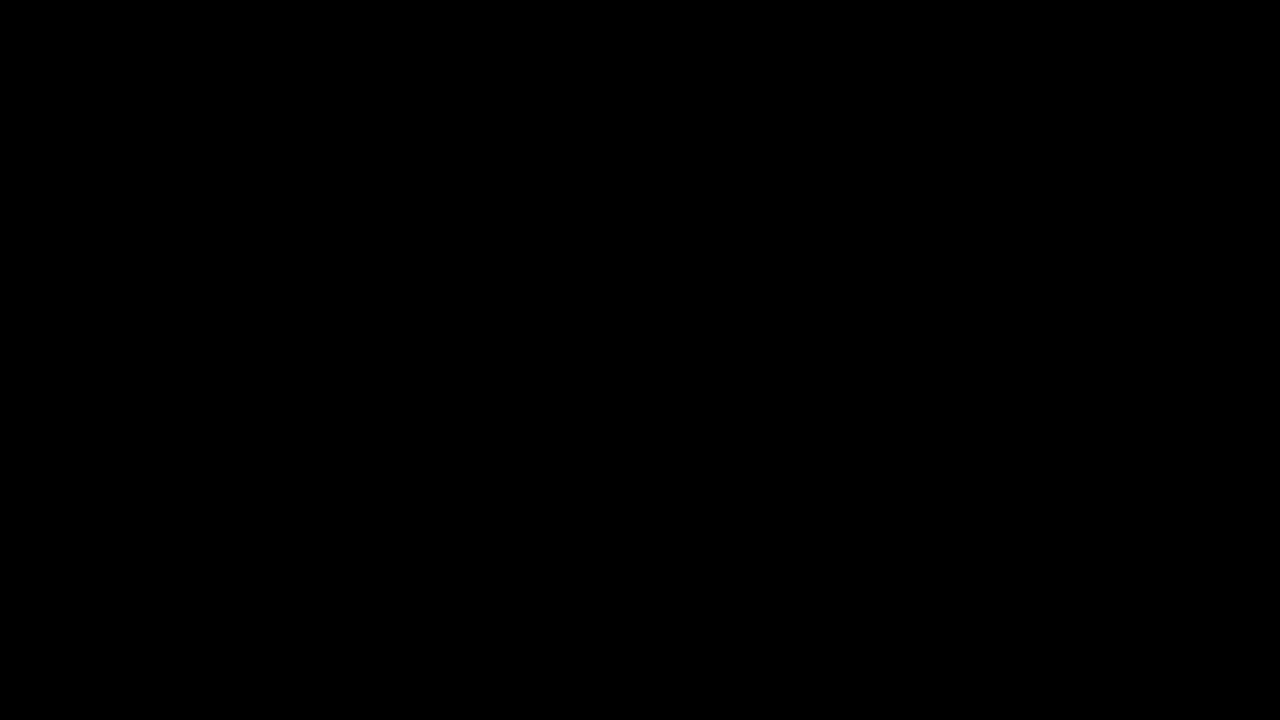
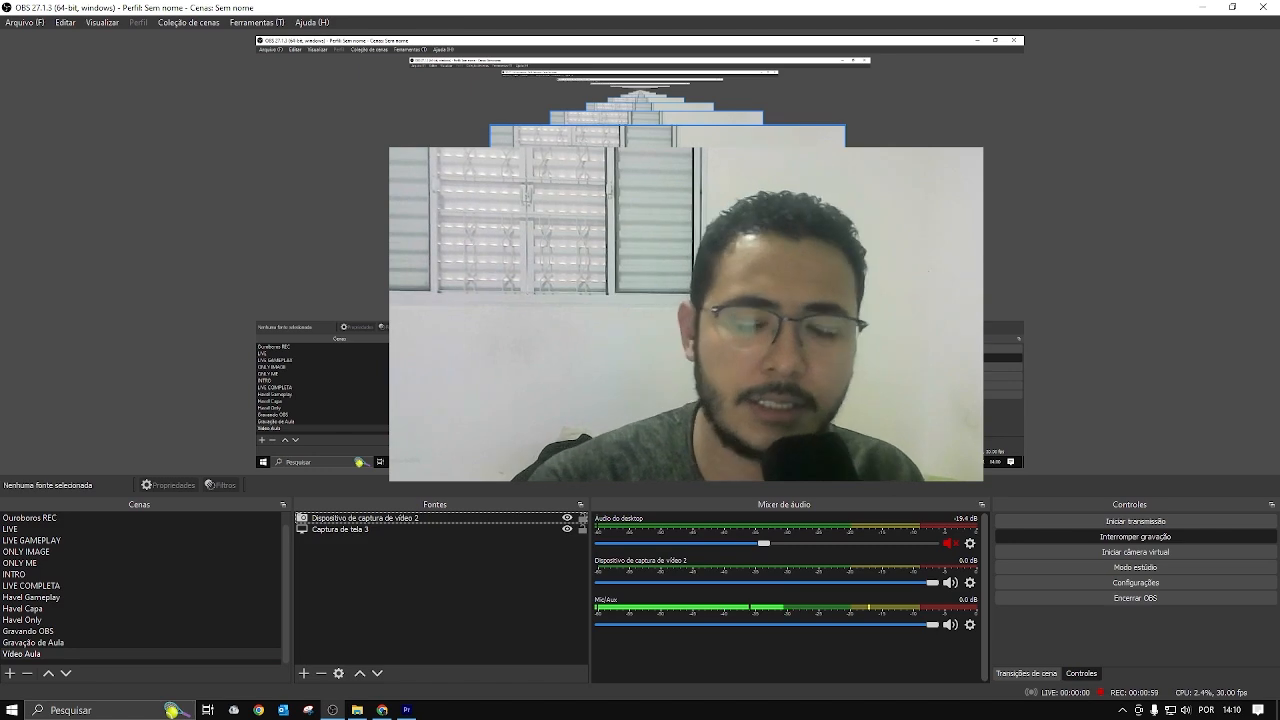
Move the webcam source down and to the right on the canvas and scale it down slightly.
{"action": "left_click", "coordinate": [667, 225]}
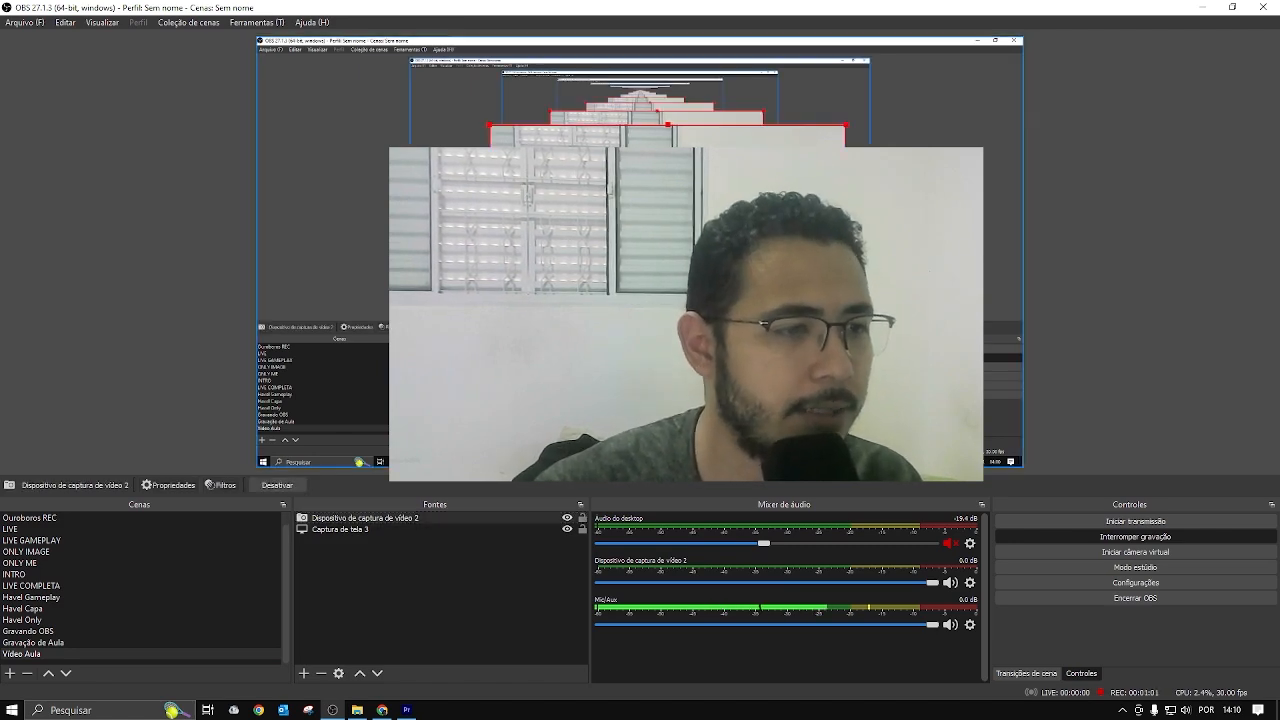
{"action": "left_click_drag", "start_coordinate": [667, 225], "coordinate": [781, 351]}
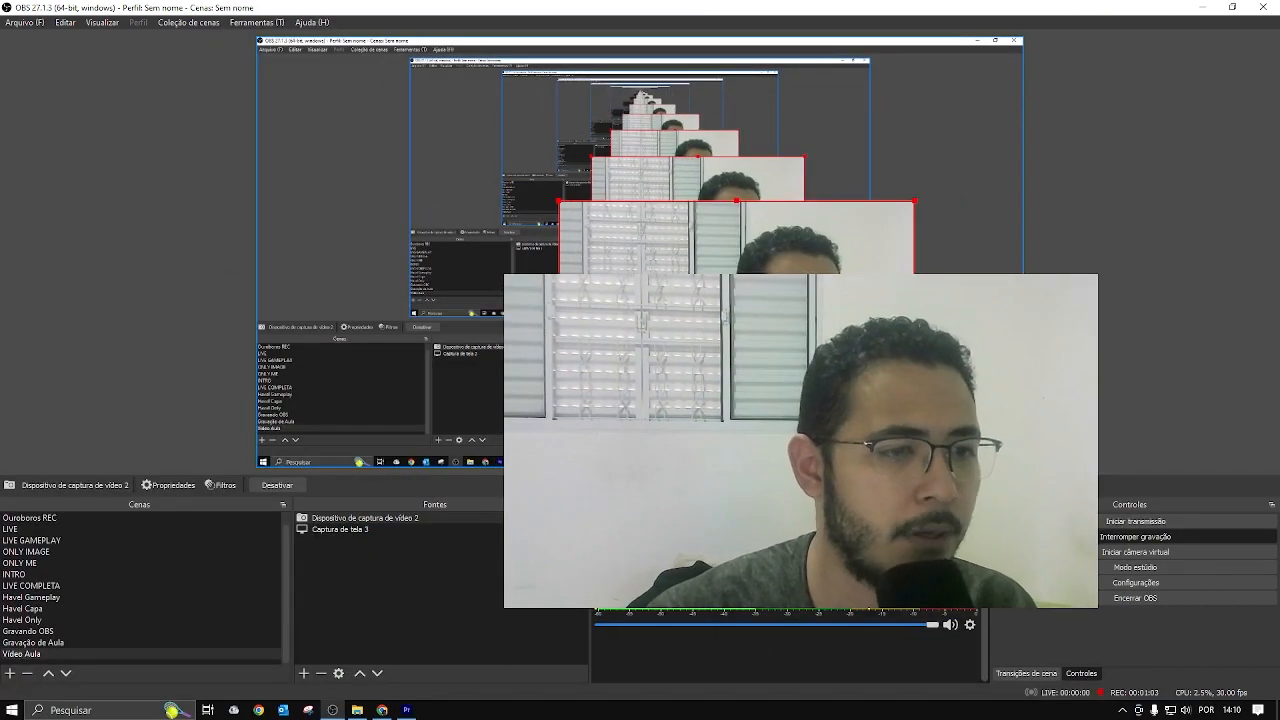
{"action": "left_click_drag", "start_coordinate": [914, 401], "coordinate": [848, 364]}
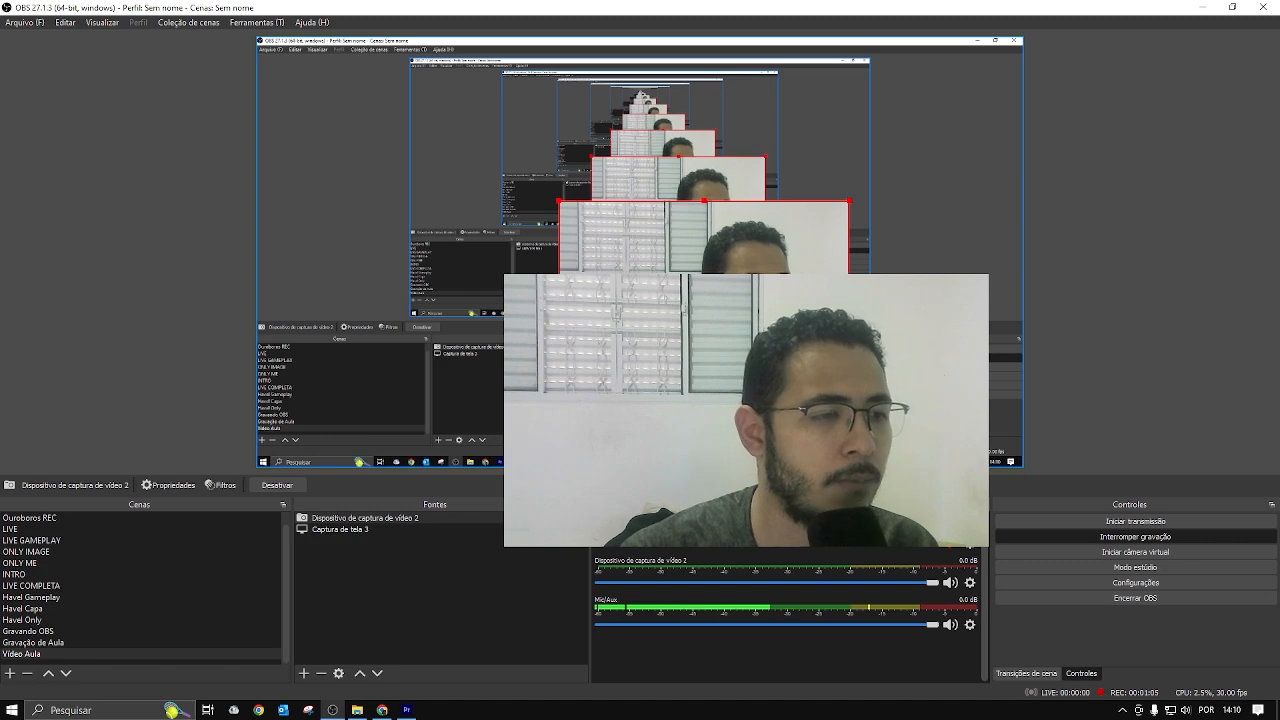
{"action": "right_click", "coordinate": [778, 272]}
{"action": "left_click", "coordinate": [746, 271]}
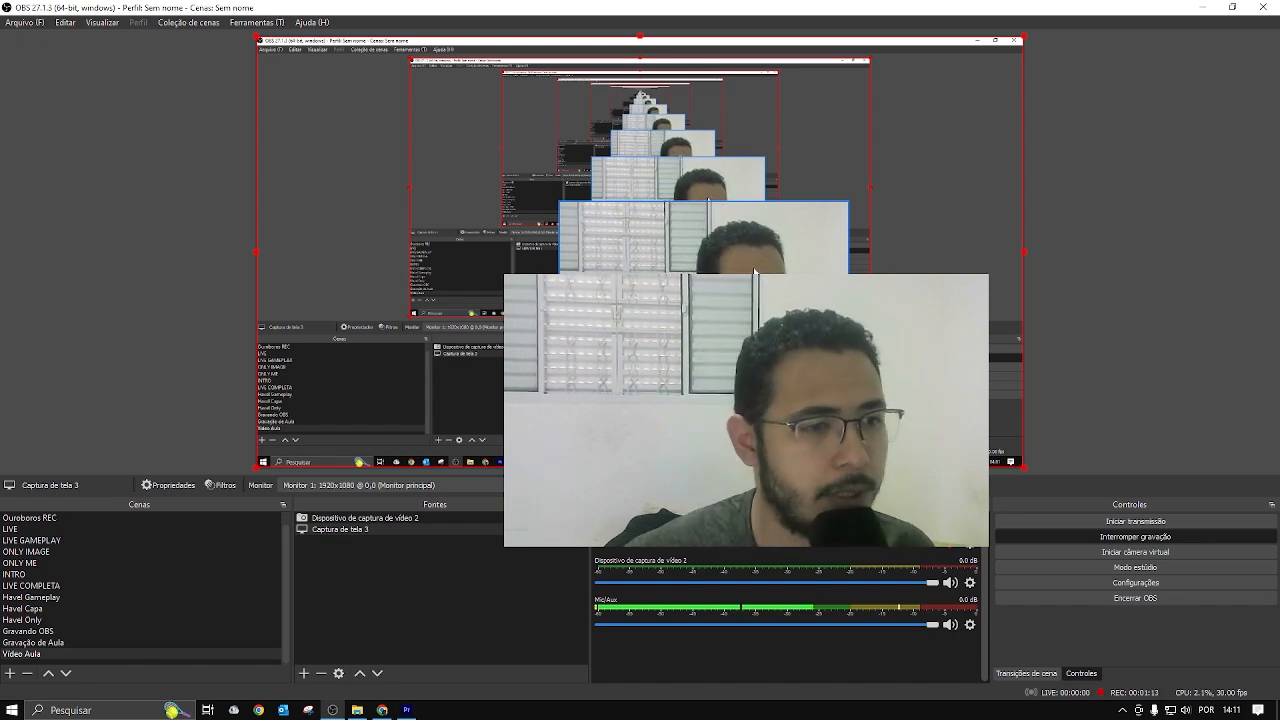
{"action": "left_click_drag", "start_coordinate": [746, 271], "coordinate": [983, 5]}
{"action": "key", "text": "ctrl+z"}
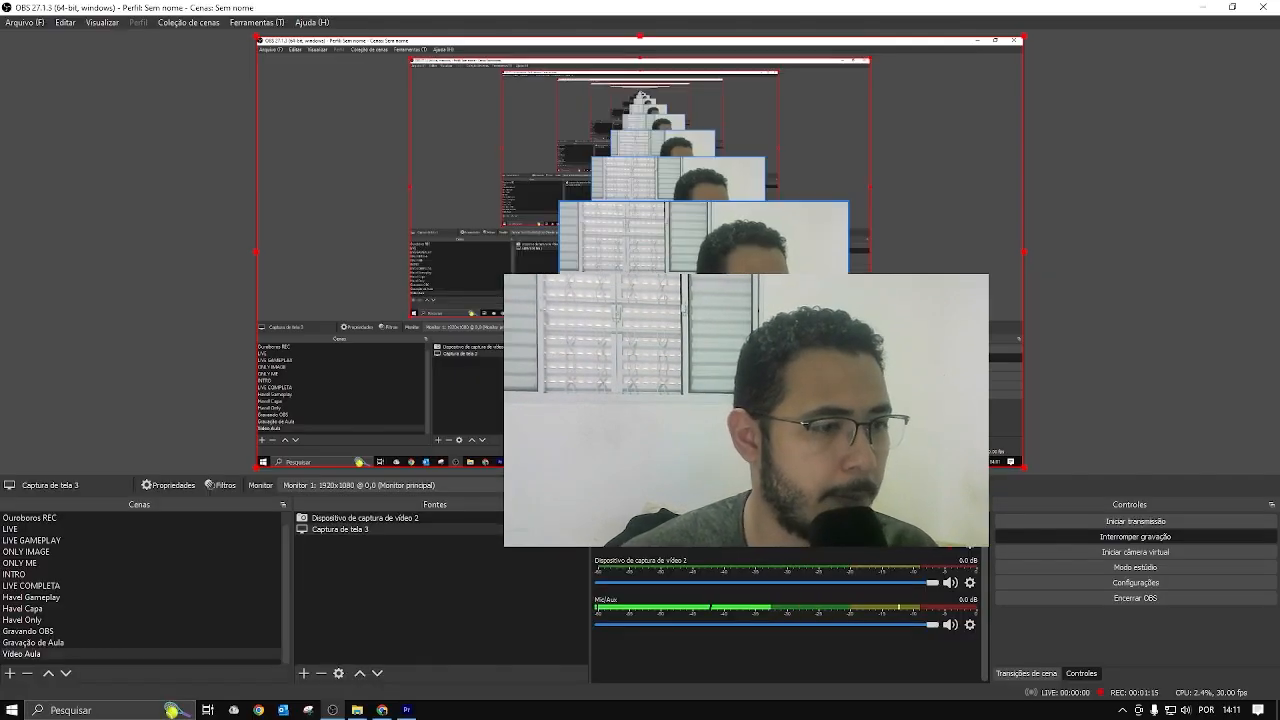
Place the webcam source in the canvas's upper-right corner and flip its image horizontally.
{"action": "left_click_drag", "start_coordinate": [790, 280], "coordinate": [964, 116]}
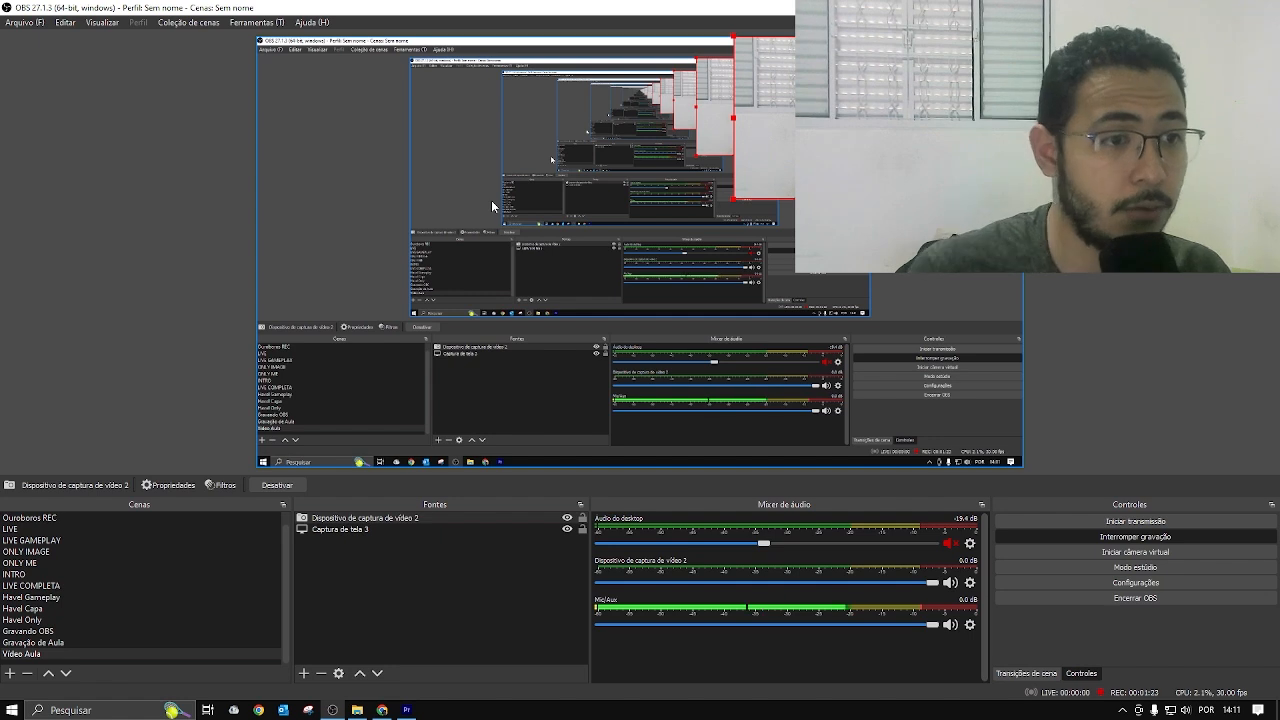
{"action": "right_click", "coordinate": [912, 275]}
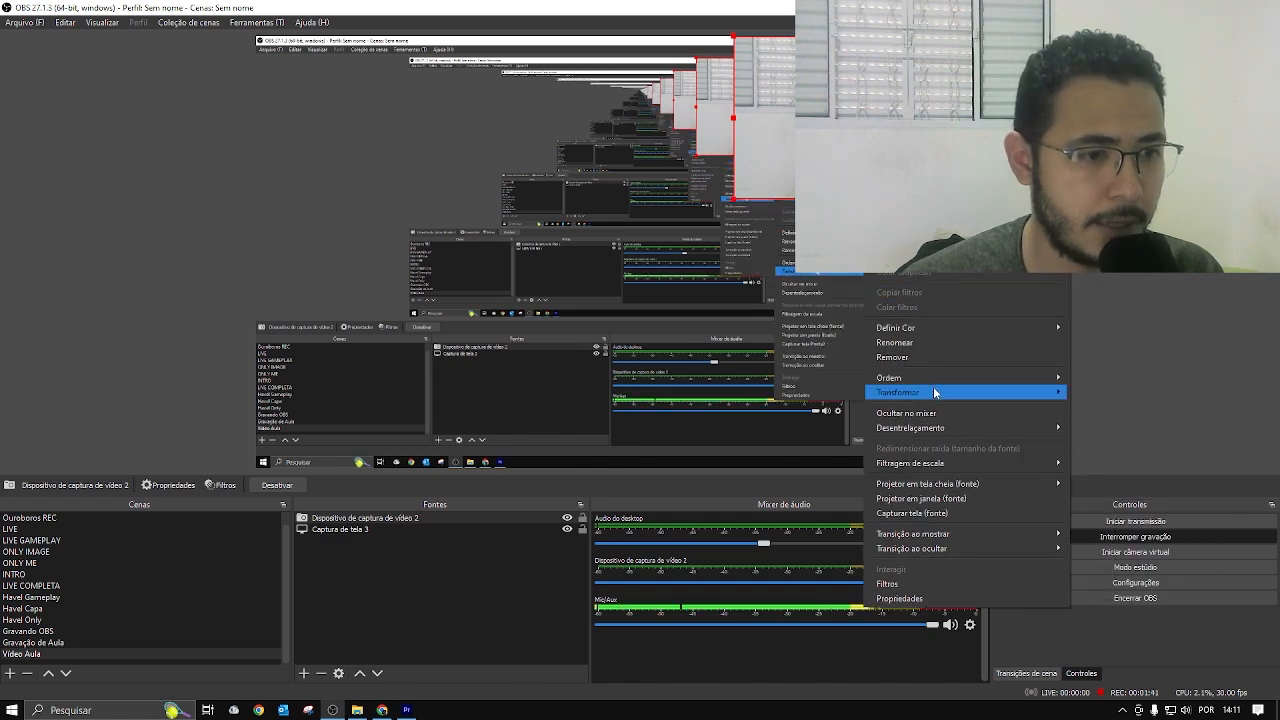
{"action": "mouse_move", "coordinate": [963, 394]}
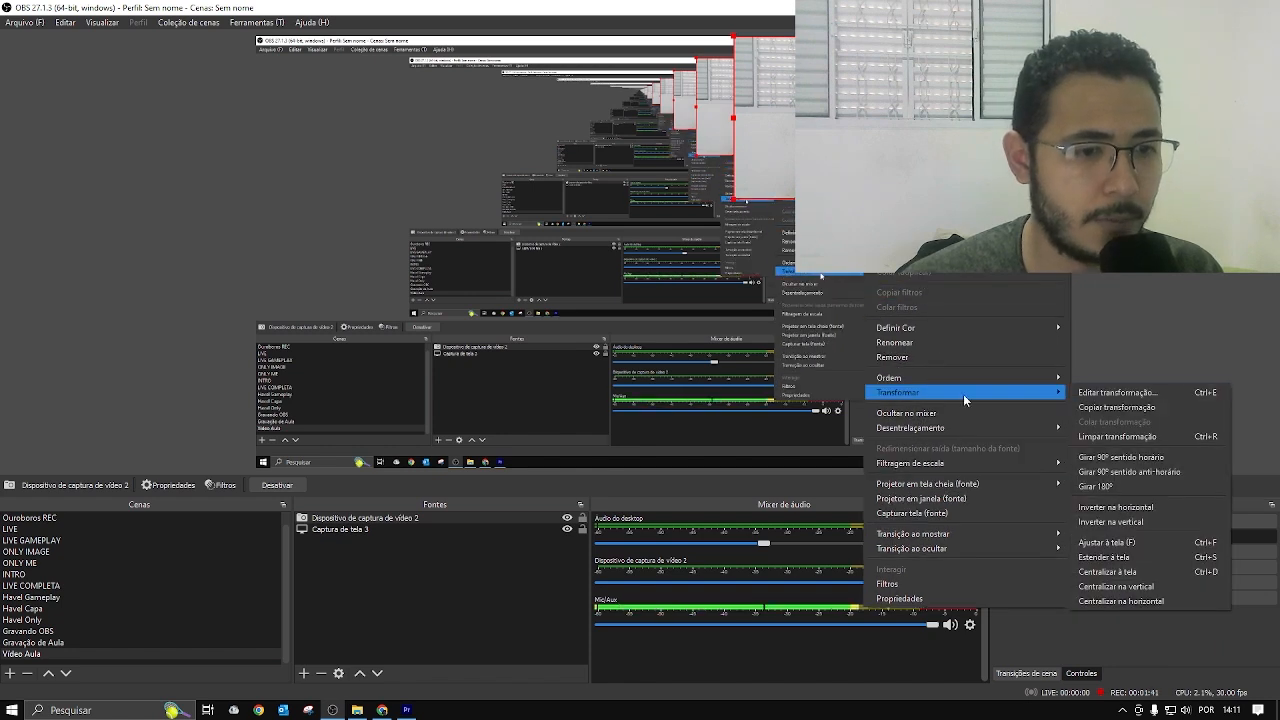
{"action": "left_click", "coordinate": [1178, 512]}
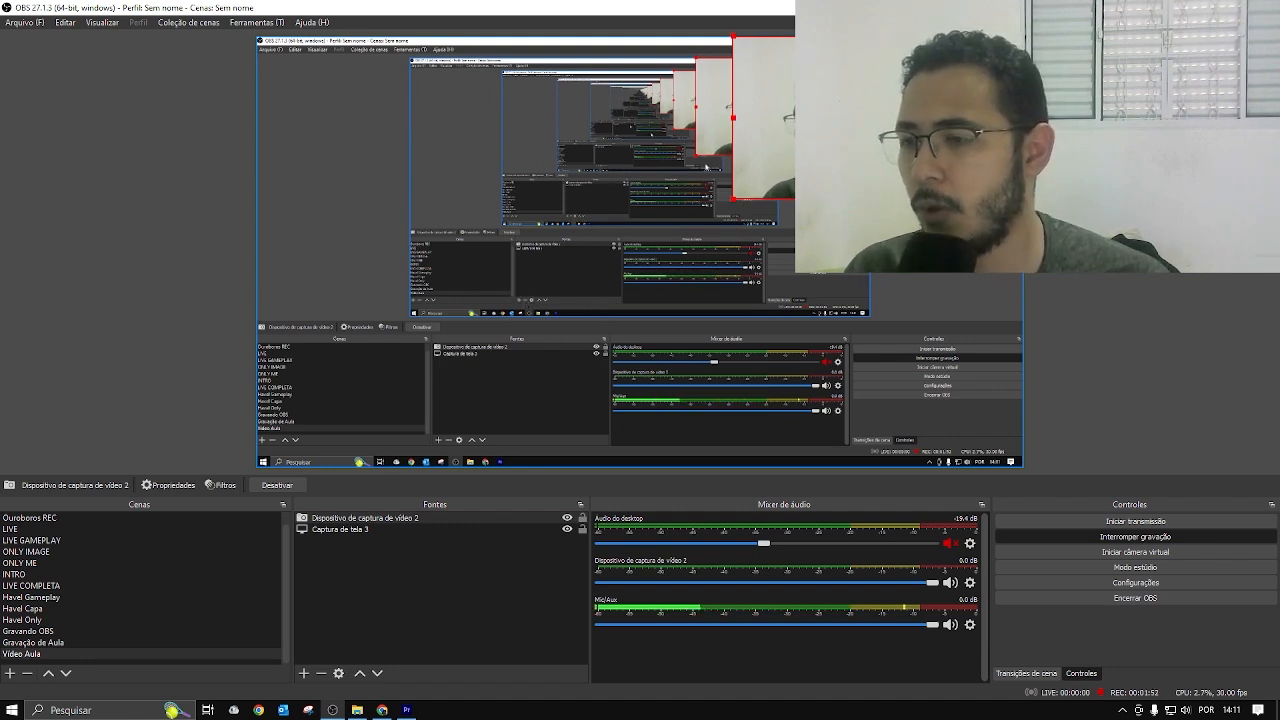
Move the screen capture source off to the right on the canvas and undo the move.
{"action": "left_click", "coordinate": [755, 218]}
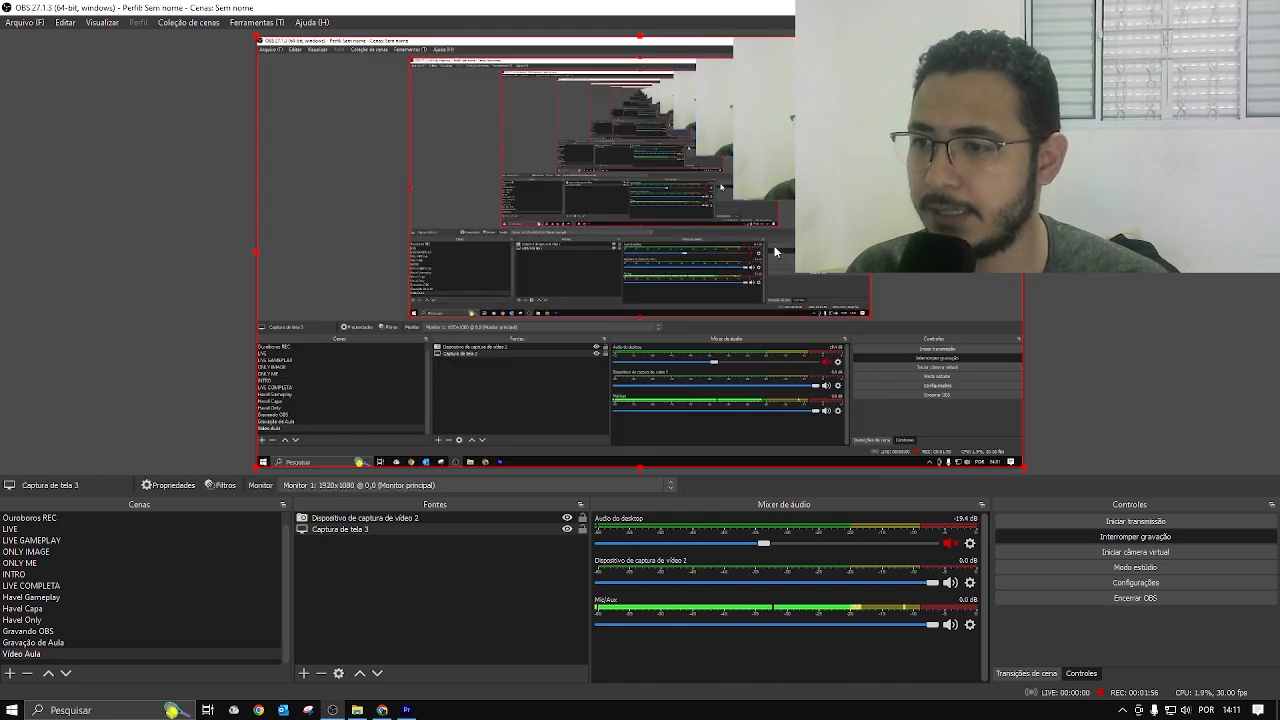
{"action": "left_click_drag", "start_coordinate": [775, 251], "coordinate": [987, 200]}
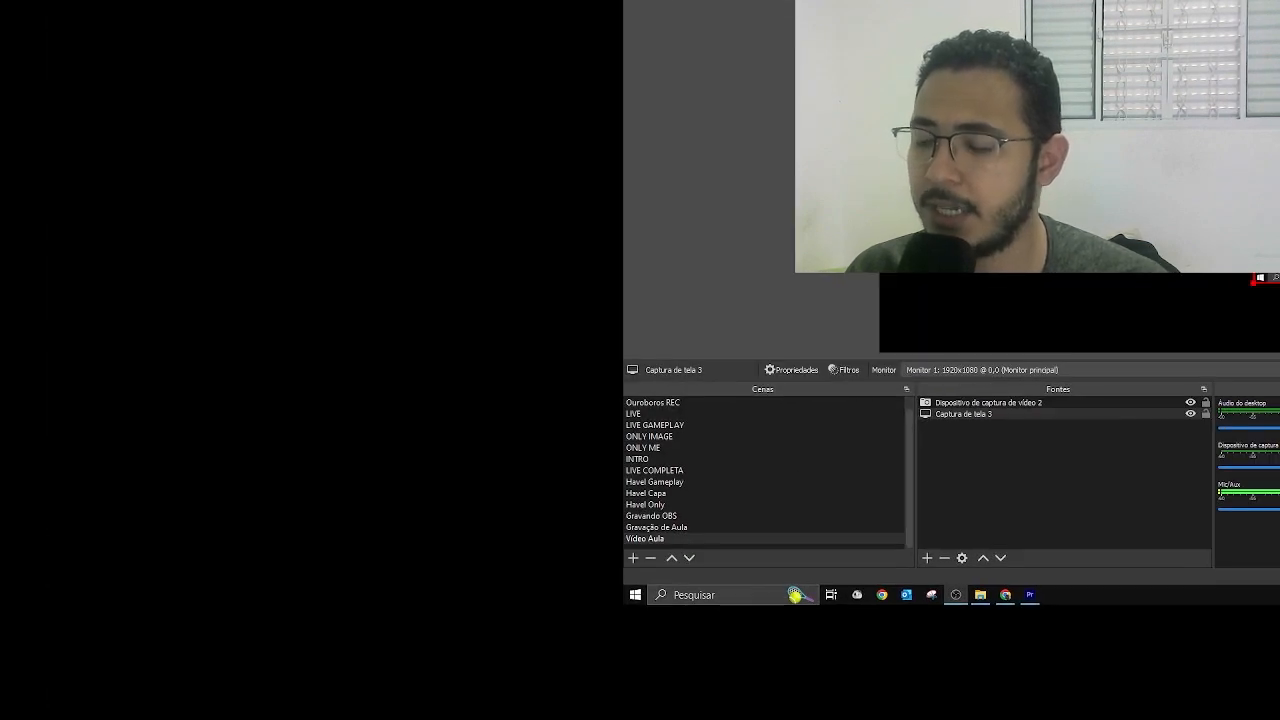
{"action": "key", "text": "ctrl+z"}
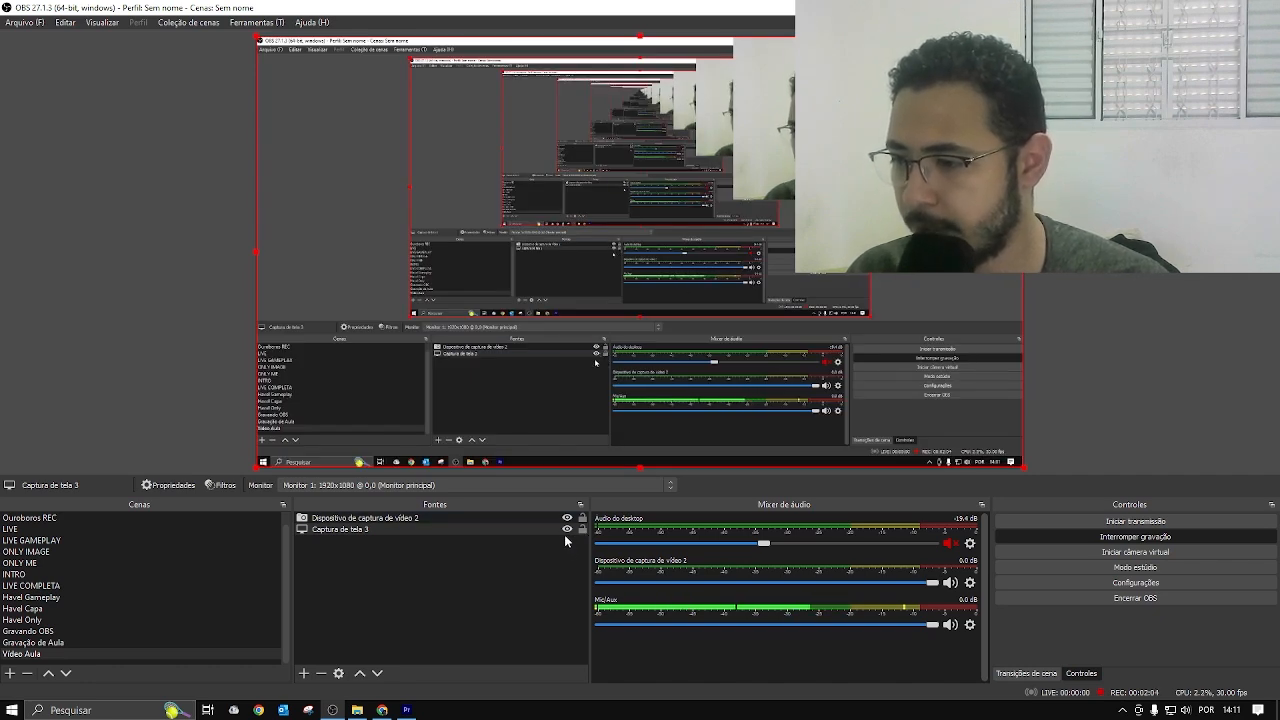
Hide the webcam source and show it again, and do the same with the screen capture source.
{"action": "left_click", "coordinate": [542, 519]}
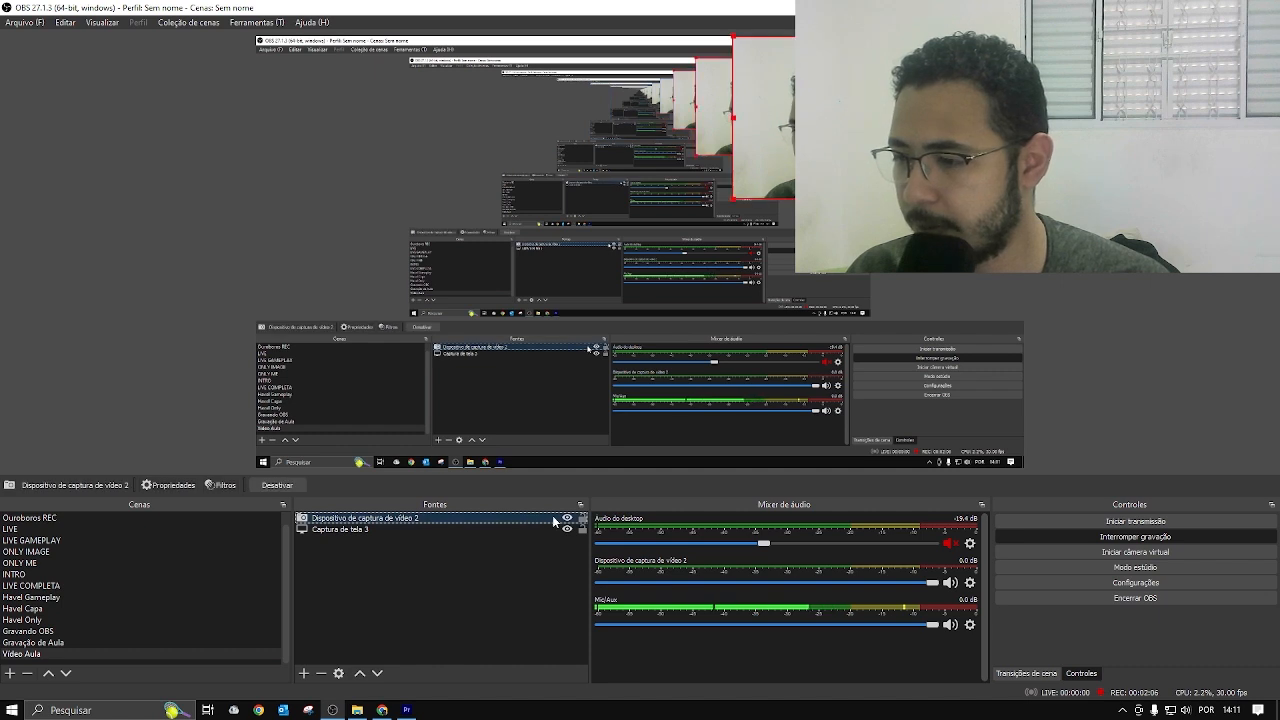
{"action": "left_click", "coordinate": [567, 518]}
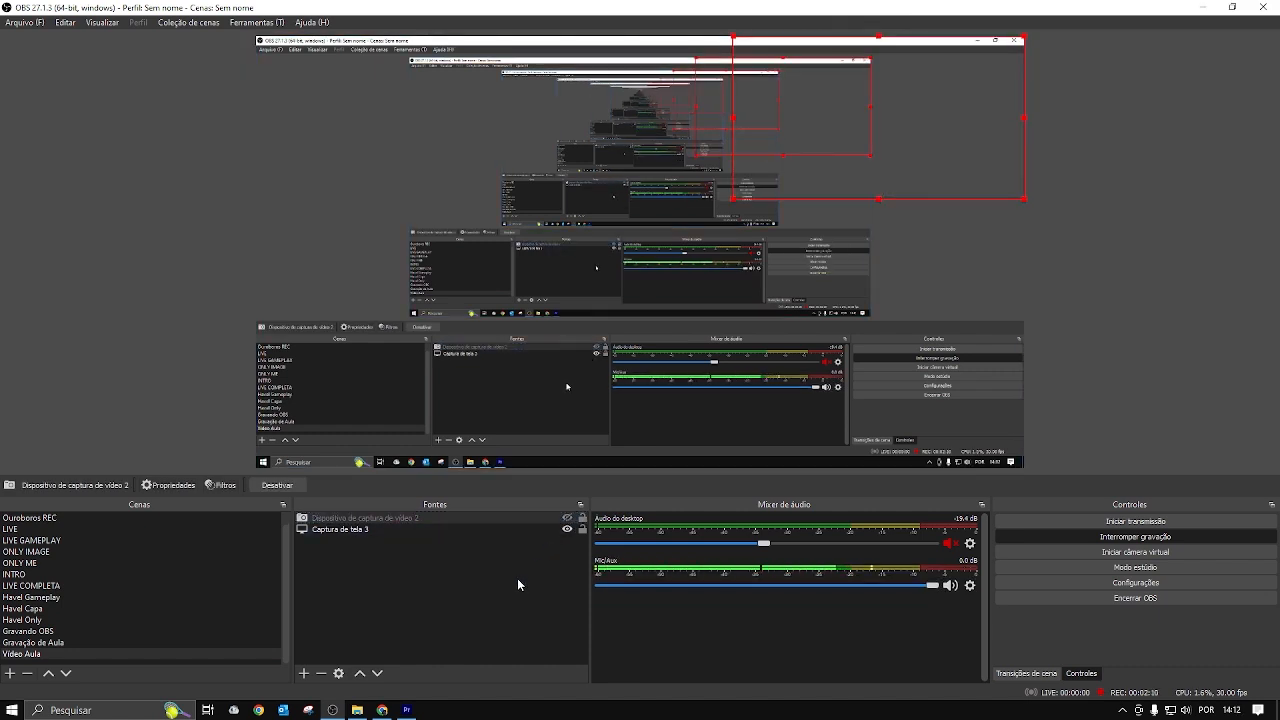
{"action": "left_click", "coordinate": [567, 519]}
{"action": "left_click", "coordinate": [567, 530]}
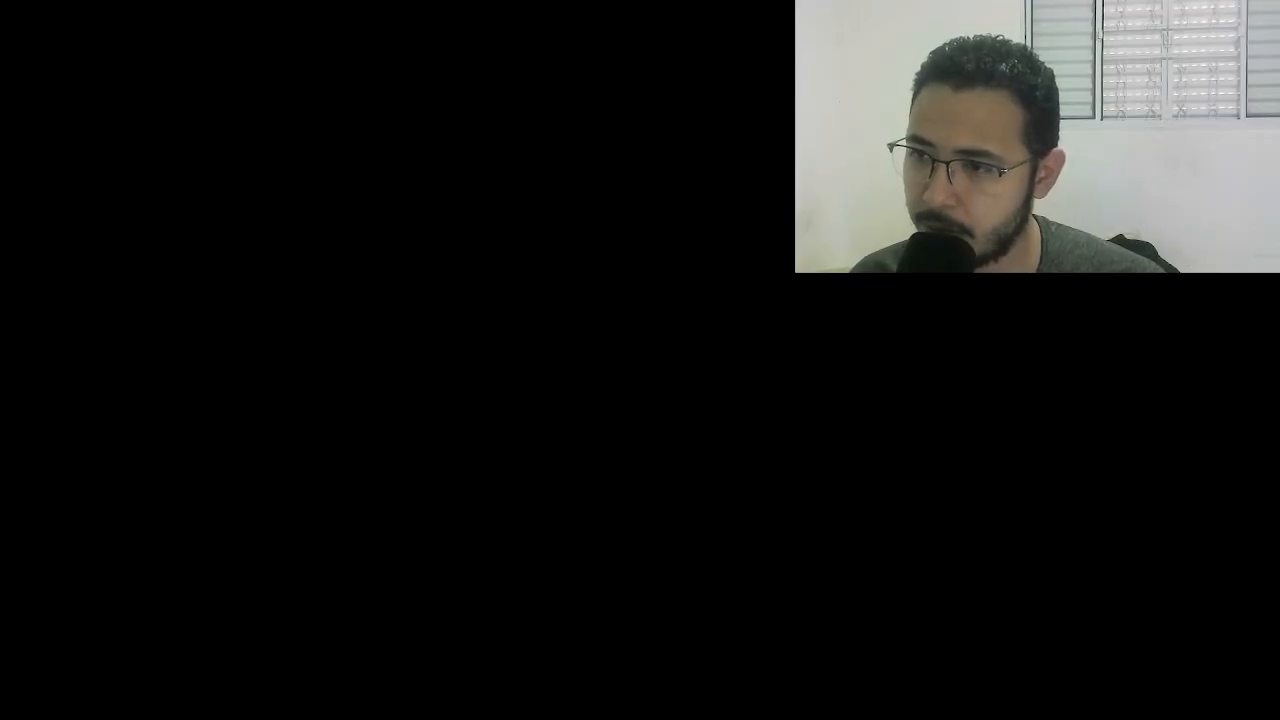
{"action": "left_click", "coordinate": [567, 529]}
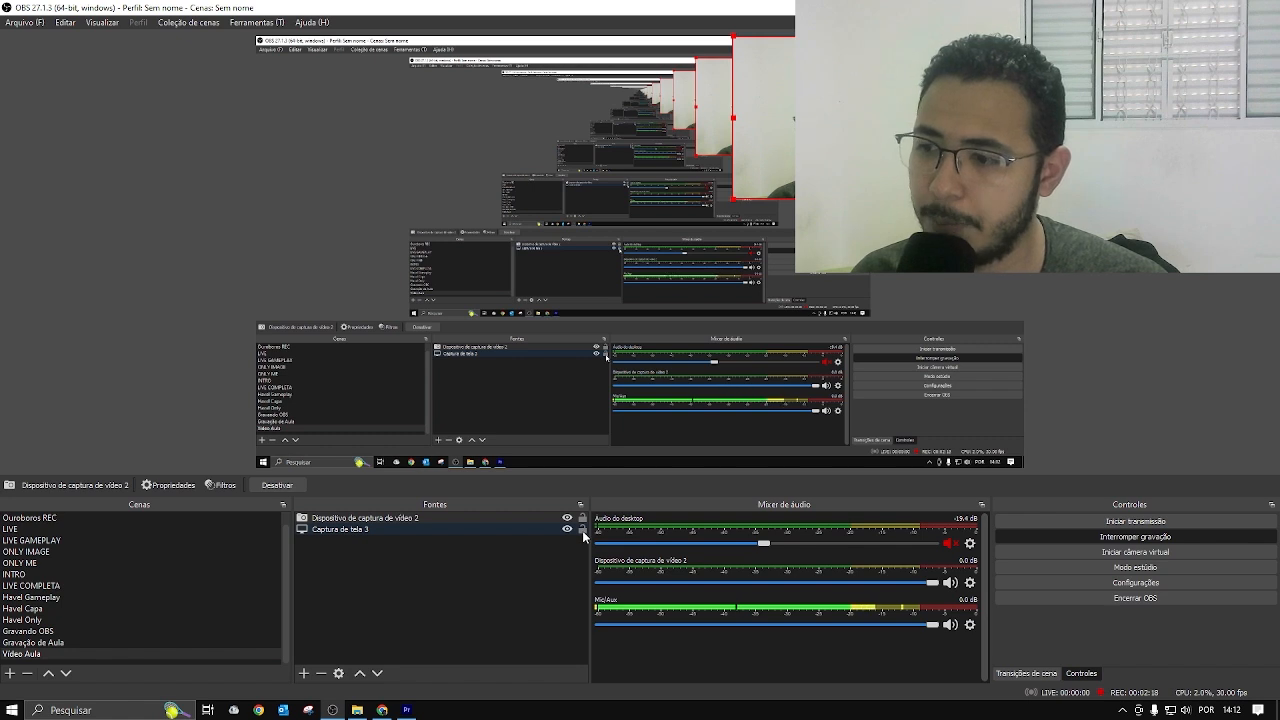
Lock the screen capture source, try handling only the webcam source on the canvas, and clear the selection.
{"action": "left_click", "coordinate": [474, 534]}
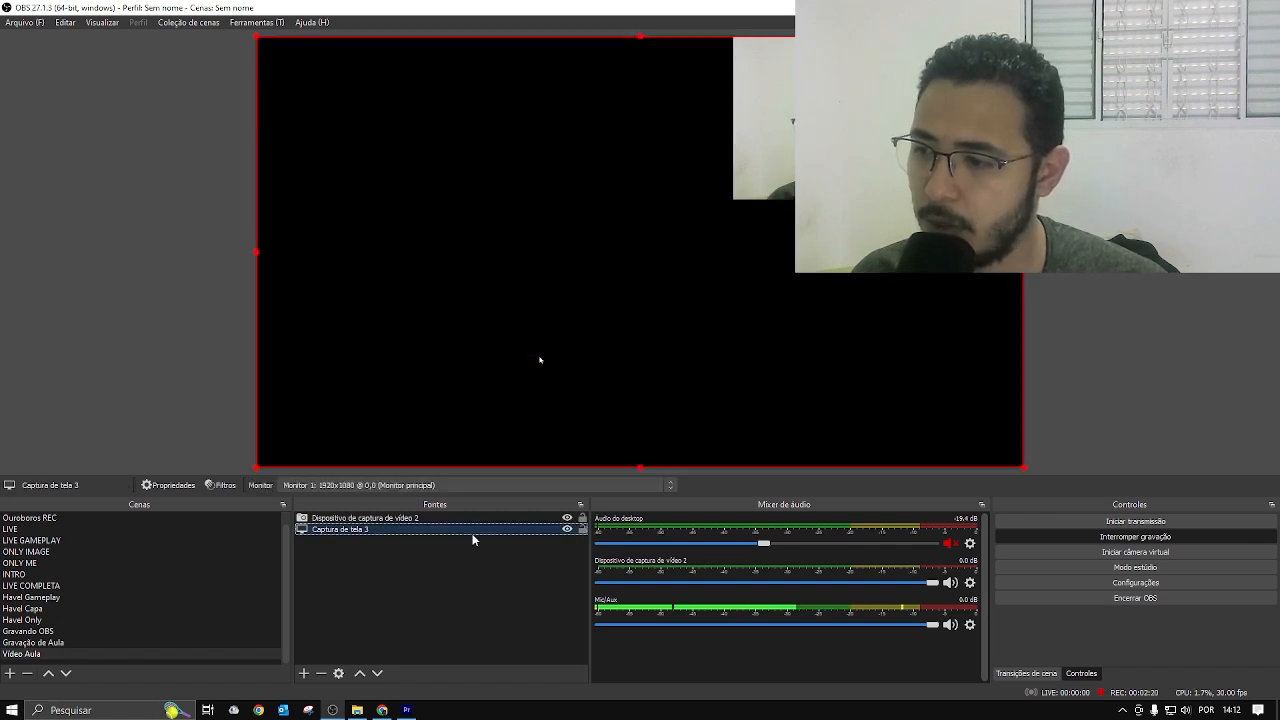
{"action": "left_click", "coordinate": [580, 537]}
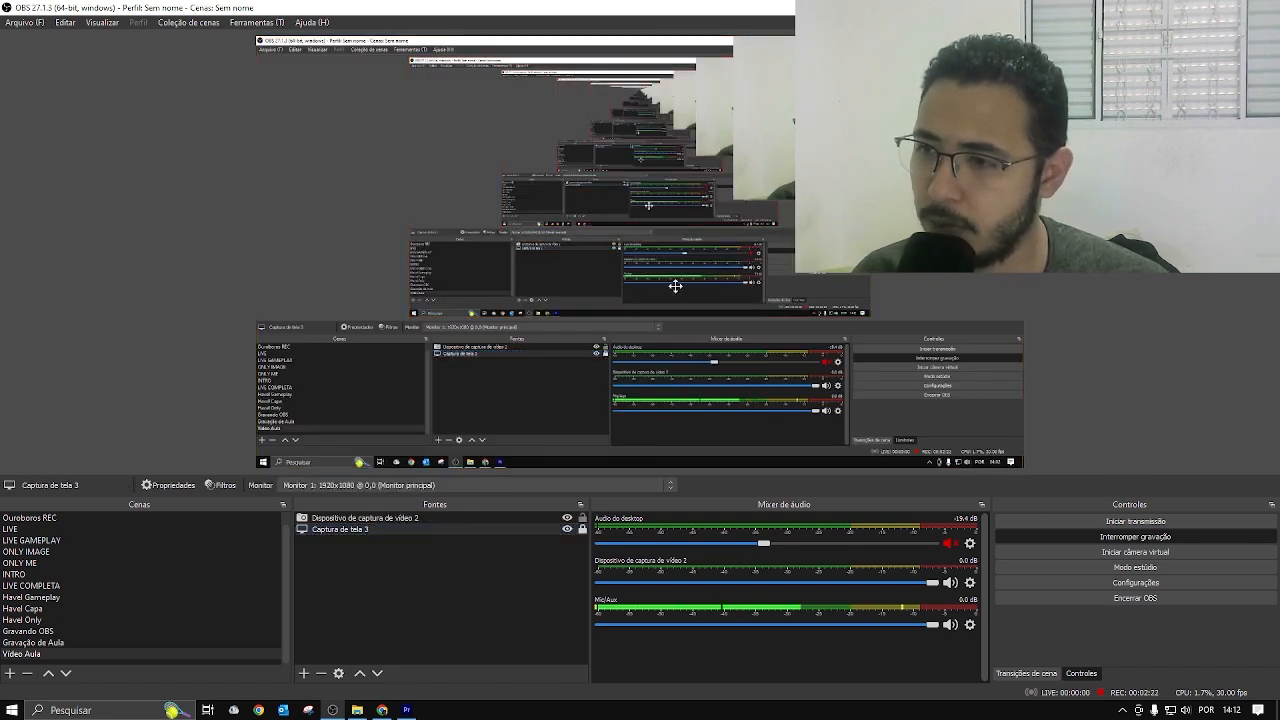
{"action": "left_click", "coordinate": [517, 518]}
{"action": "mouse_move", "coordinate": [878, 150]}
{"action": "left_mouse_down"}
{"action": "mouse_move", "coordinate": [646, 314]}
{"action": "mouse_move", "coordinate": [656, 370]}
{"action": "mouse_move", "coordinate": [723, 214]}
{"action": "mouse_move", "coordinate": [878, 150]}
{"action": "left_mouse_up"}
{"action": "key", "text": "Escape"}
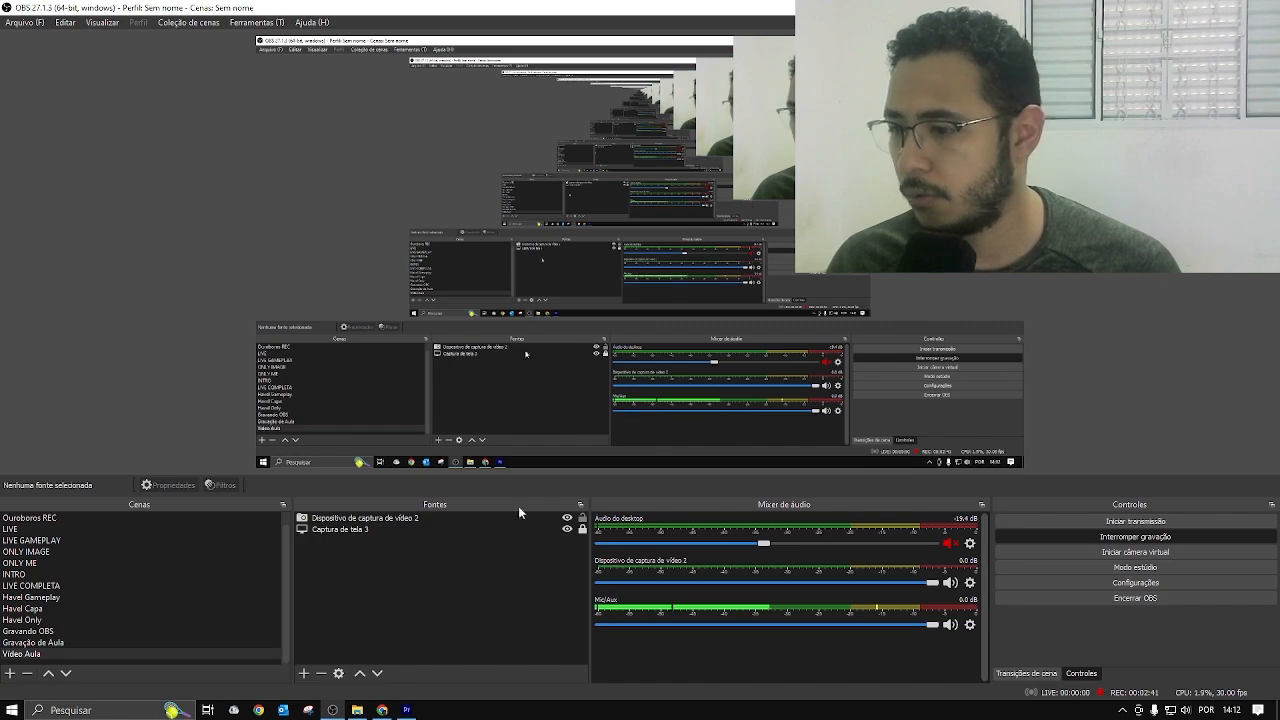
Unlock the screen capture source, scale it down, and place it toward the canvas's left side with a small margin.
{"action": "left_click", "coordinate": [582, 529]}
{"action": "left_click", "coordinate": [700, 400]}
{"action": "left_click_drag", "start_coordinate": [1022, 466], "coordinate": [799, 341]}
{"action": "left_click_drag", "start_coordinate": [535, 177], "coordinate": [597, 263]}
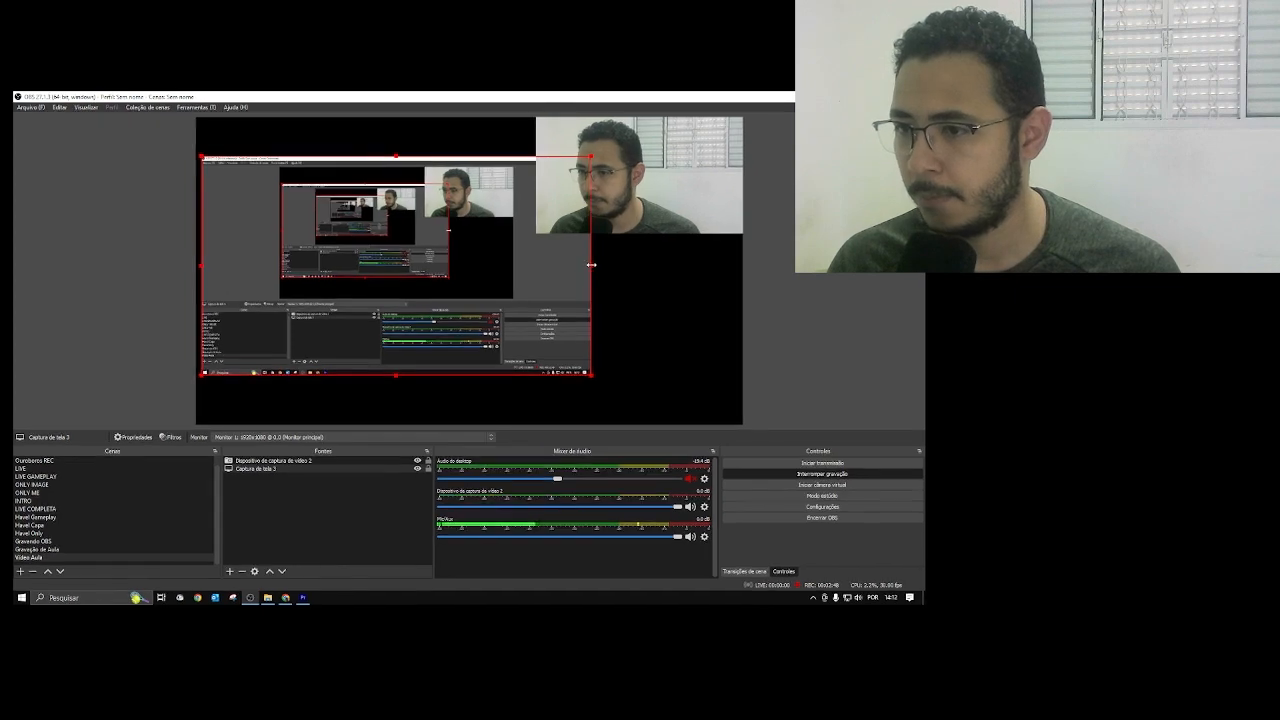
Scale down the webcam source so it fits in the free area to the right of the screen capture.
{"action": "left_click", "coordinate": [625, 250]}
{"action": "left_click", "coordinate": [629, 211]}
{"action": "left_click_drag", "start_coordinate": [536, 233], "coordinate": [626, 223]}
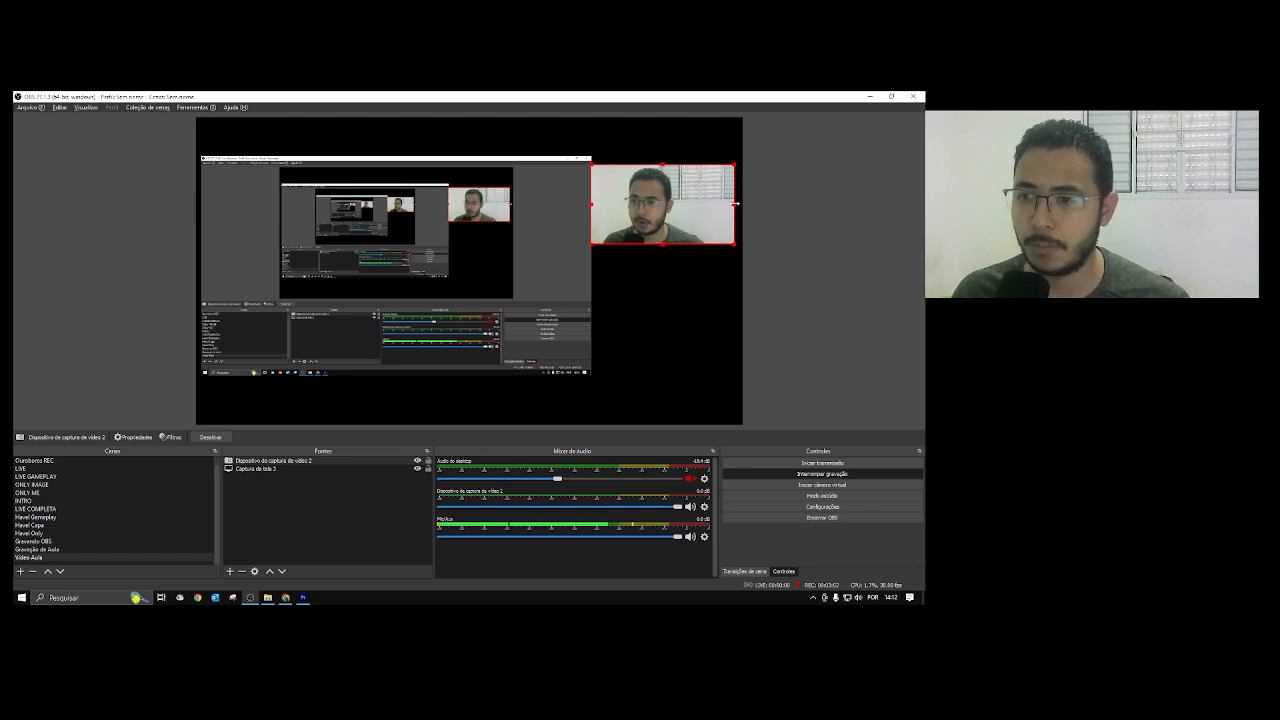
Crop the left and right sides of the webcam image and move it toward the canvas's right edge.
{"action": "left_click_drag", "start_coordinate": [735, 204], "coordinate": [708, 211]}
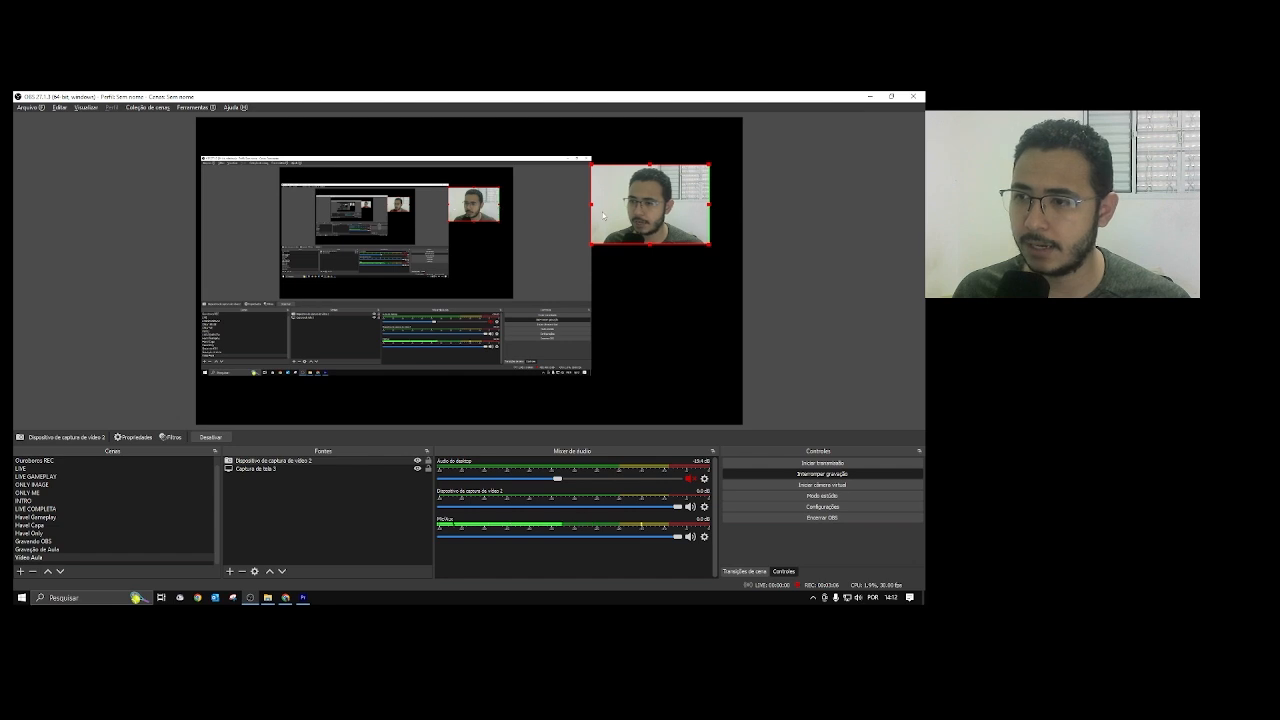
{"action": "left_click_drag", "start_coordinate": [594, 208], "coordinate": [596, 205]}
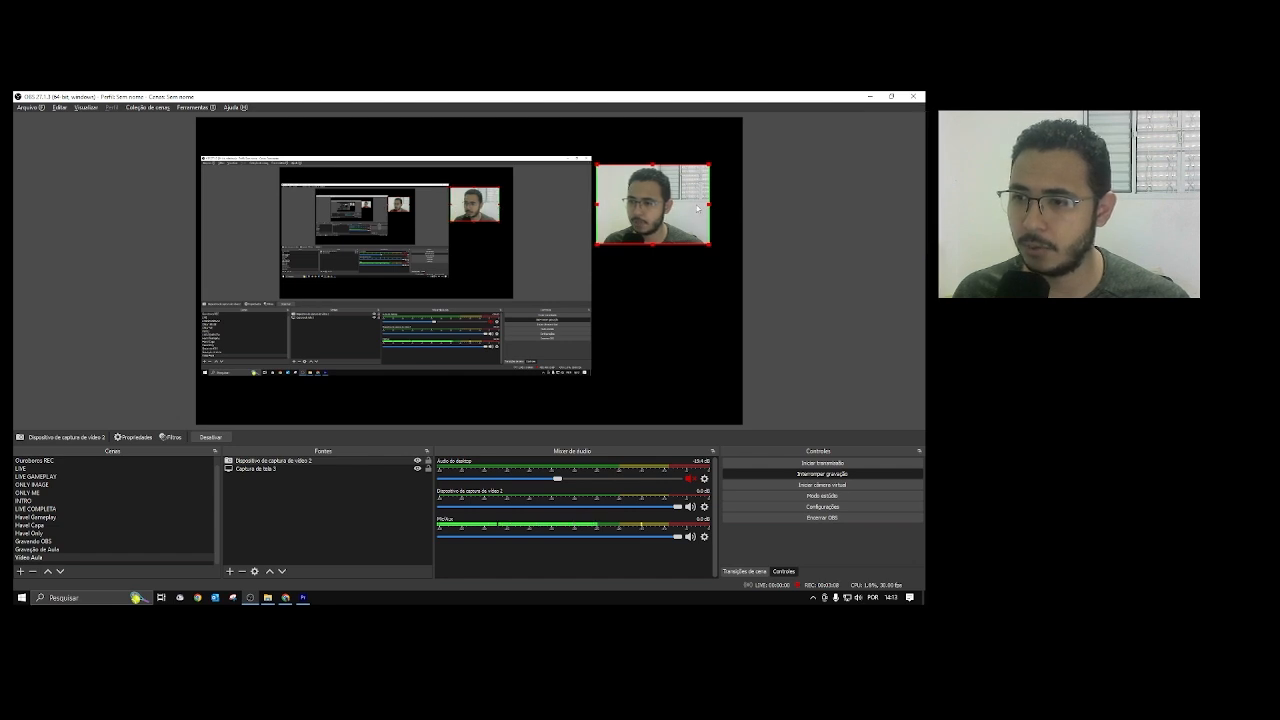
{"action": "mouse_move", "coordinate": [709, 207]}
{"action": "left_mouse_down"}
{"action": "mouse_move", "coordinate": [676, 197]}
{"action": "mouse_move", "coordinate": [695, 196]}
{"action": "left_mouse_up"}
{"action": "left_click", "coordinate": [765, 203]}
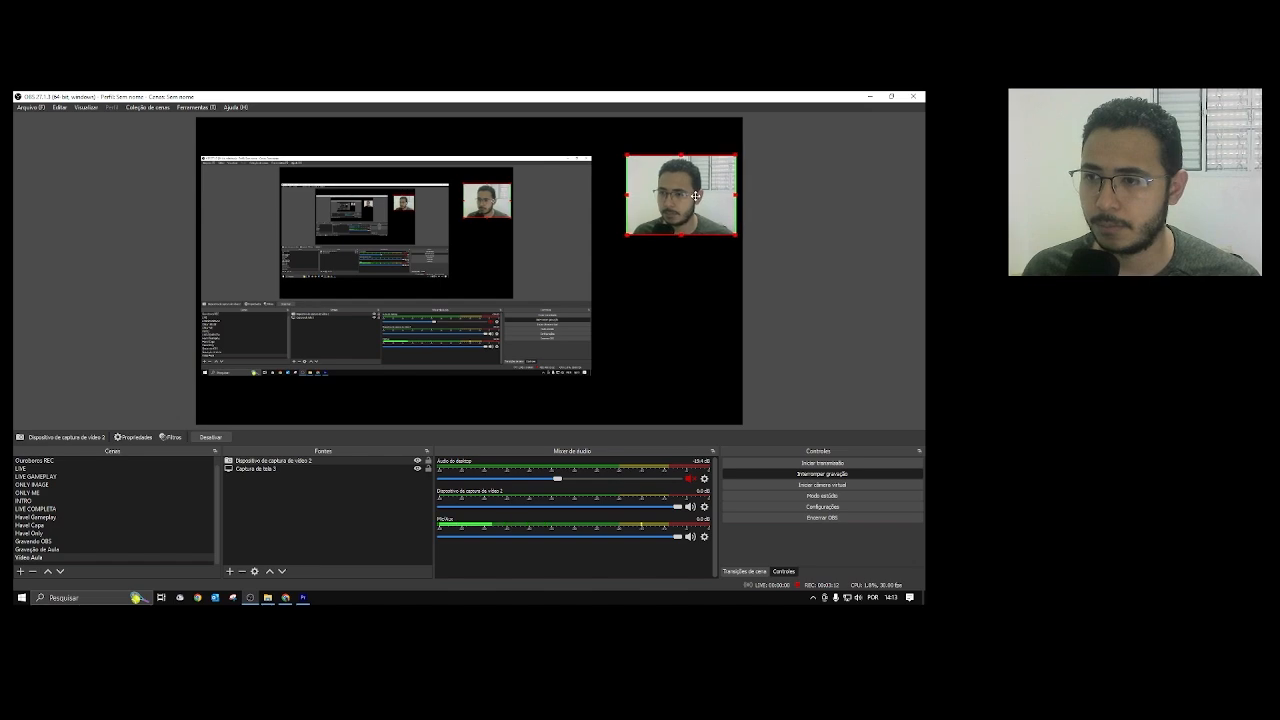
Enlarge the screen capture source until it nearly reaches the webcam, and align the webcam's top edge with it.
{"action": "left_click", "coordinate": [586, 258]}
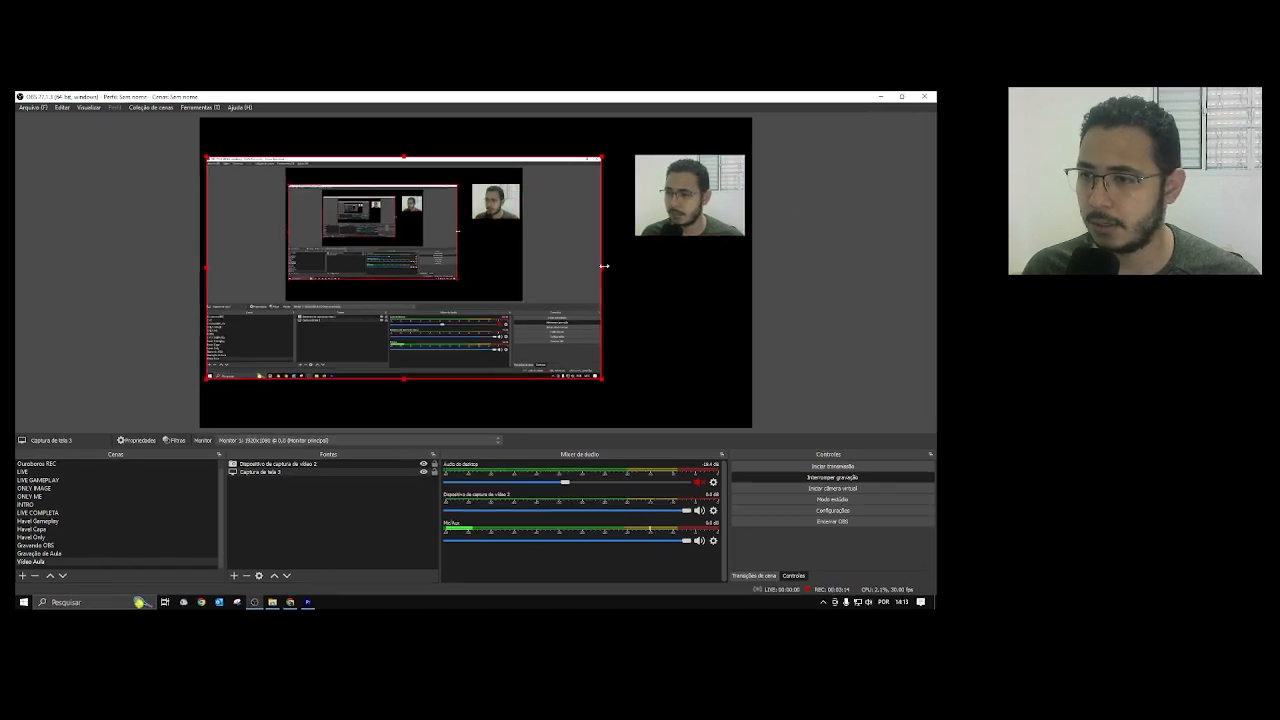
{"action": "left_click_drag", "start_coordinate": [604, 266], "coordinate": [627, 266]}
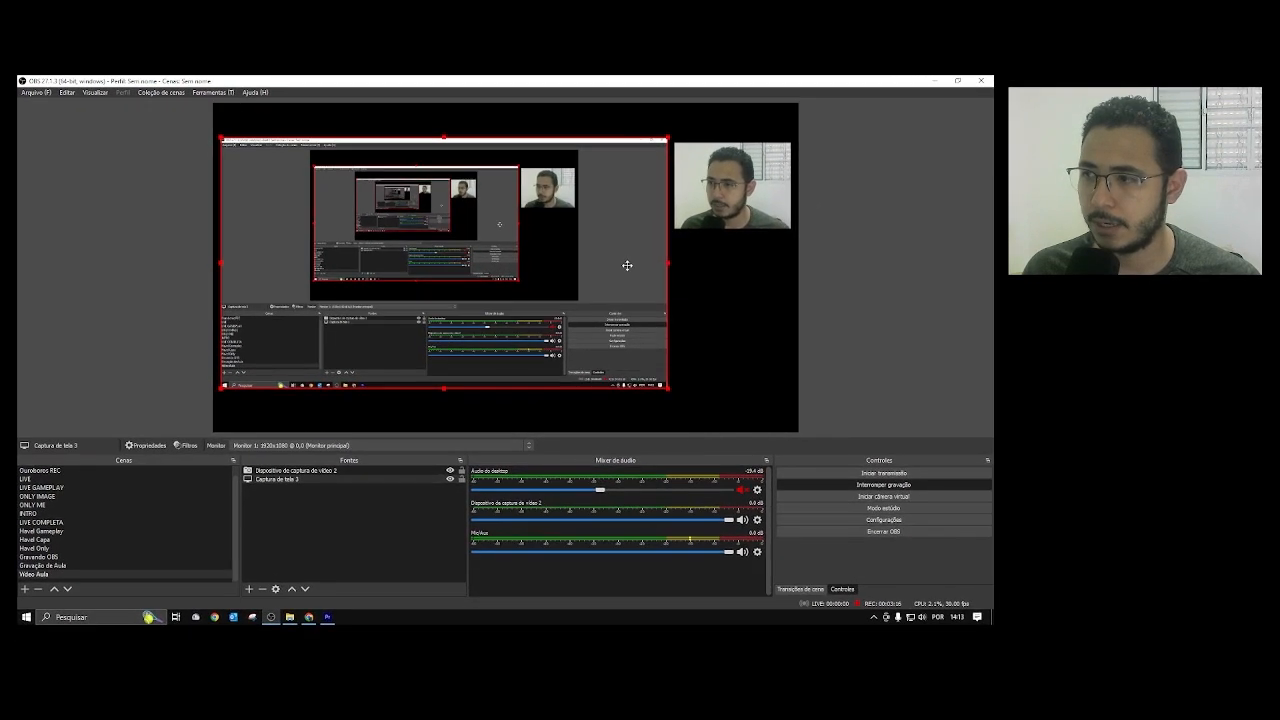
{"action": "left_click", "coordinate": [779, 195]}
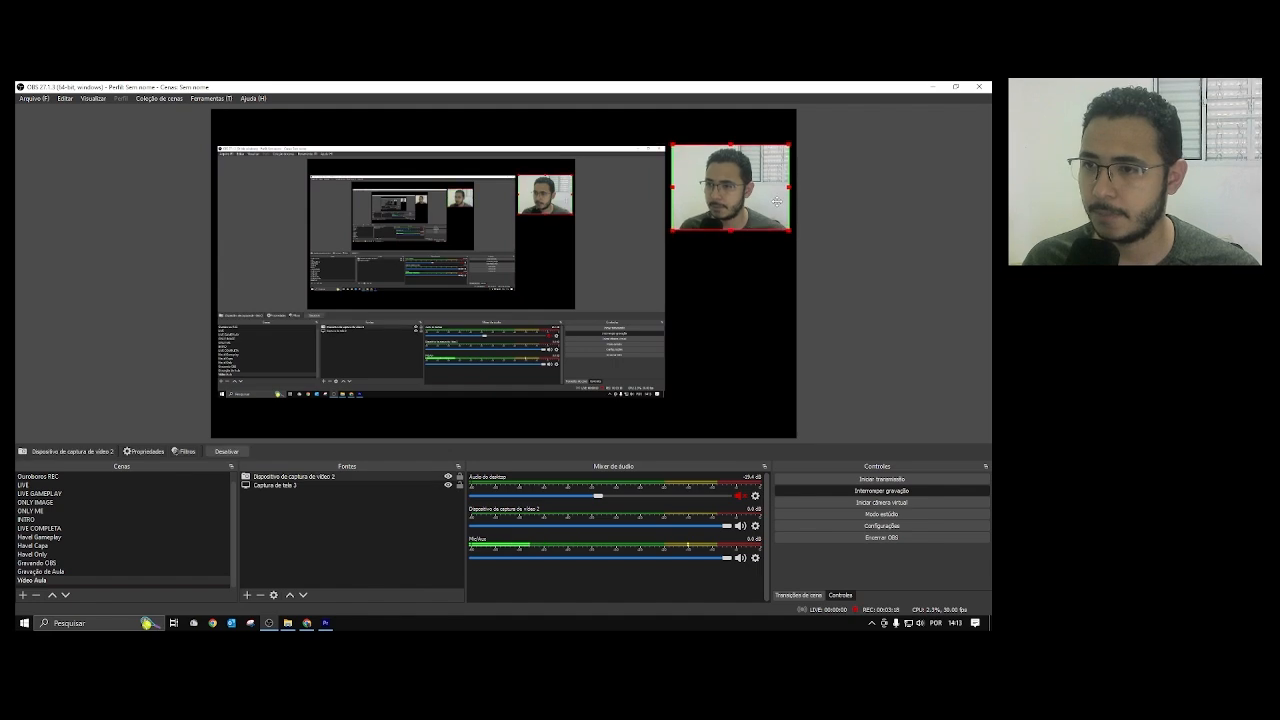
Clear the selection, check the "Gravação de Aula" scene, and return to the "Vídeo Aula" scene.
{"action": "left_click", "coordinate": [853, 221]}
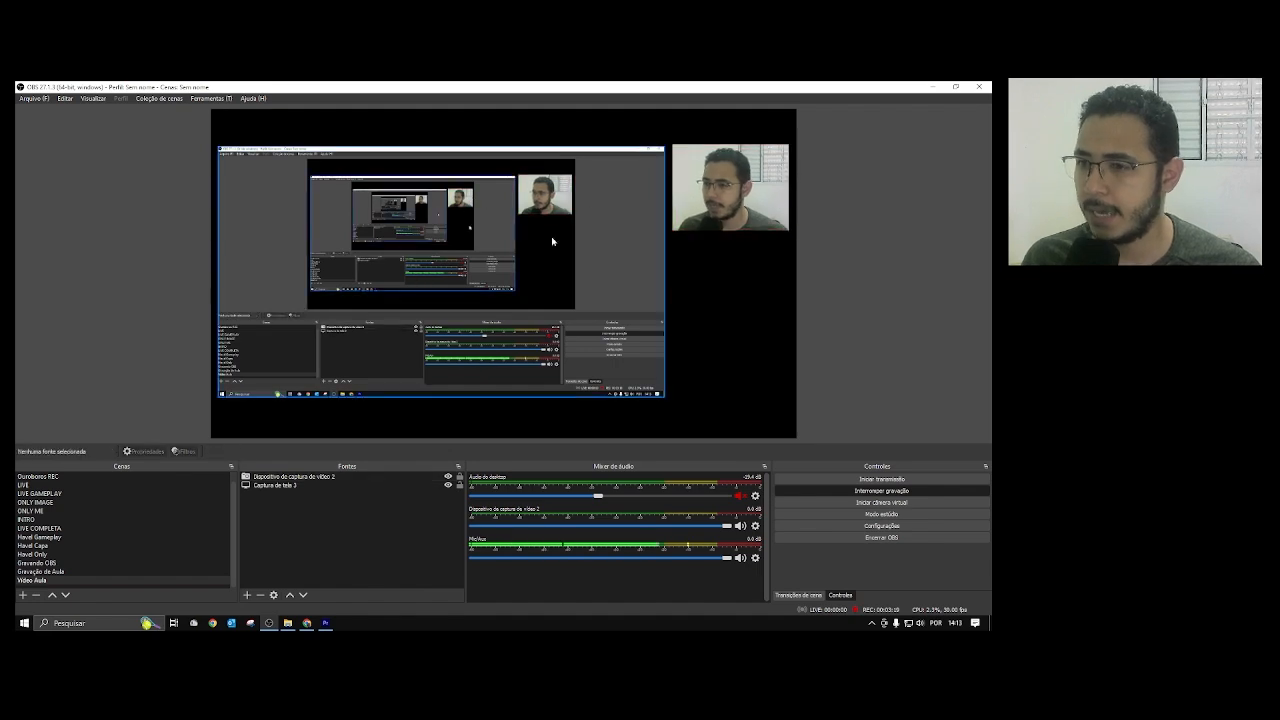
{"action": "left_click", "coordinate": [73, 572]}
{"action": "left_click", "coordinate": [67, 580]}
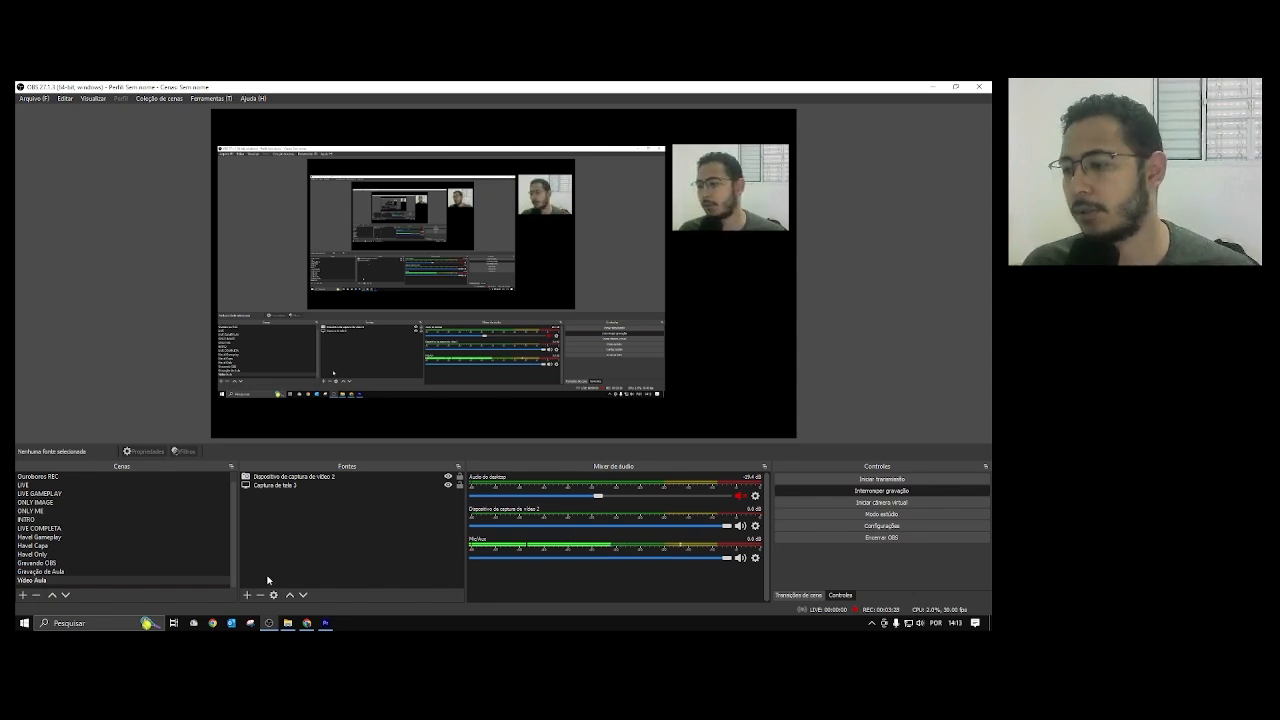
Add a new image source to the "Vídeo Aula" scene.
{"action": "left_click", "coordinate": [247, 595]}
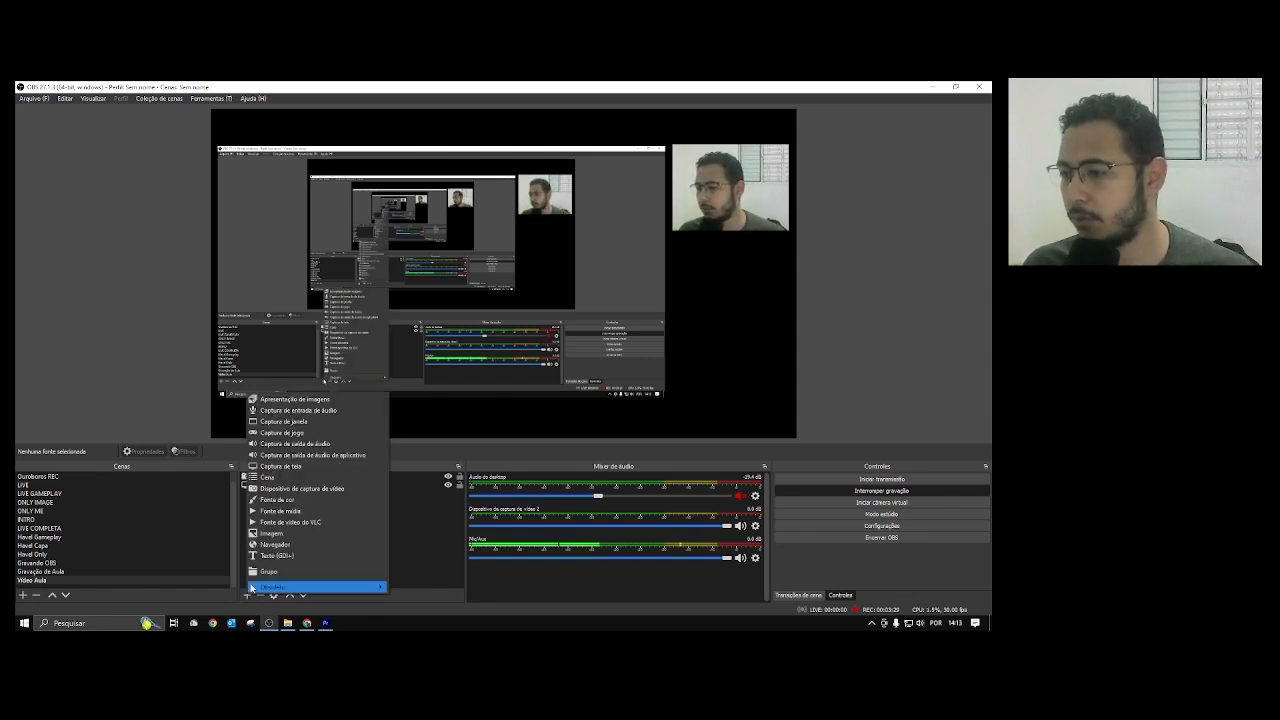
{"action": "left_click", "coordinate": [296, 536]}
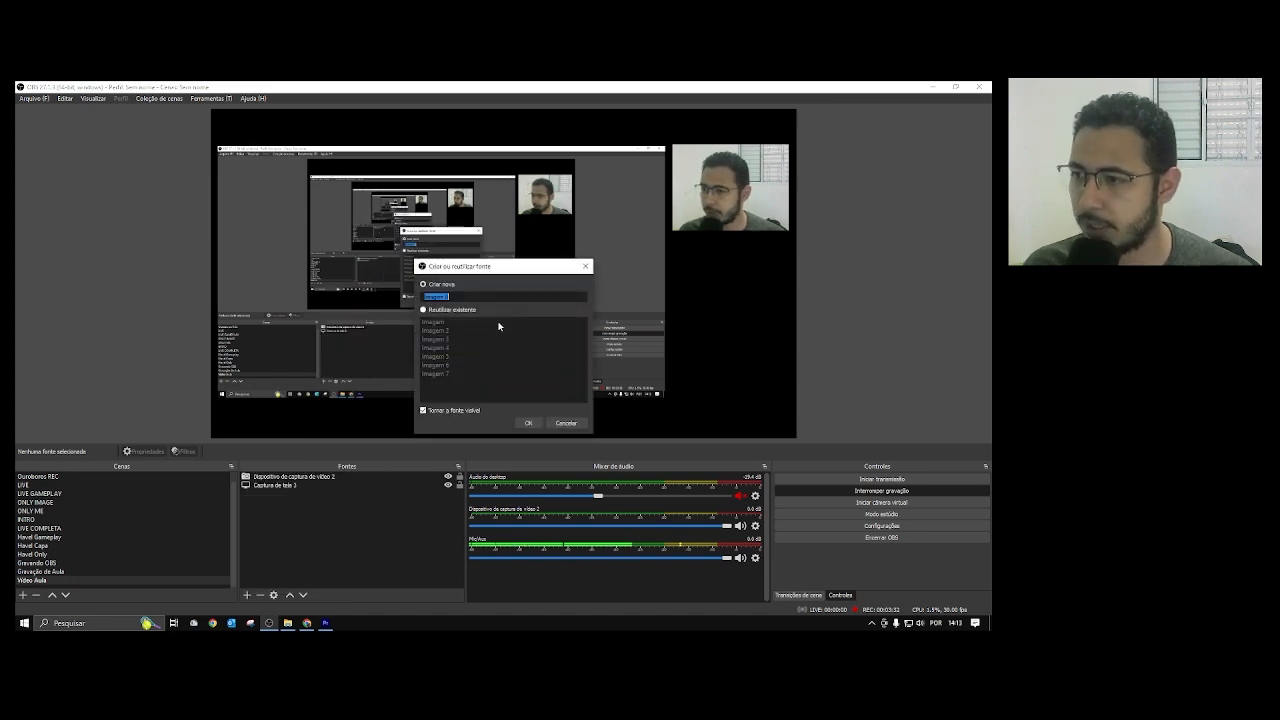
{"action": "left_click", "coordinate": [529, 422]}
Browse for the image file, reaching the "02 - CAPTURA" folder of the "Como gravar e editar uma vídeo aula, usando o OBS" project.
{"action": "left_click", "coordinate": [651, 419]}
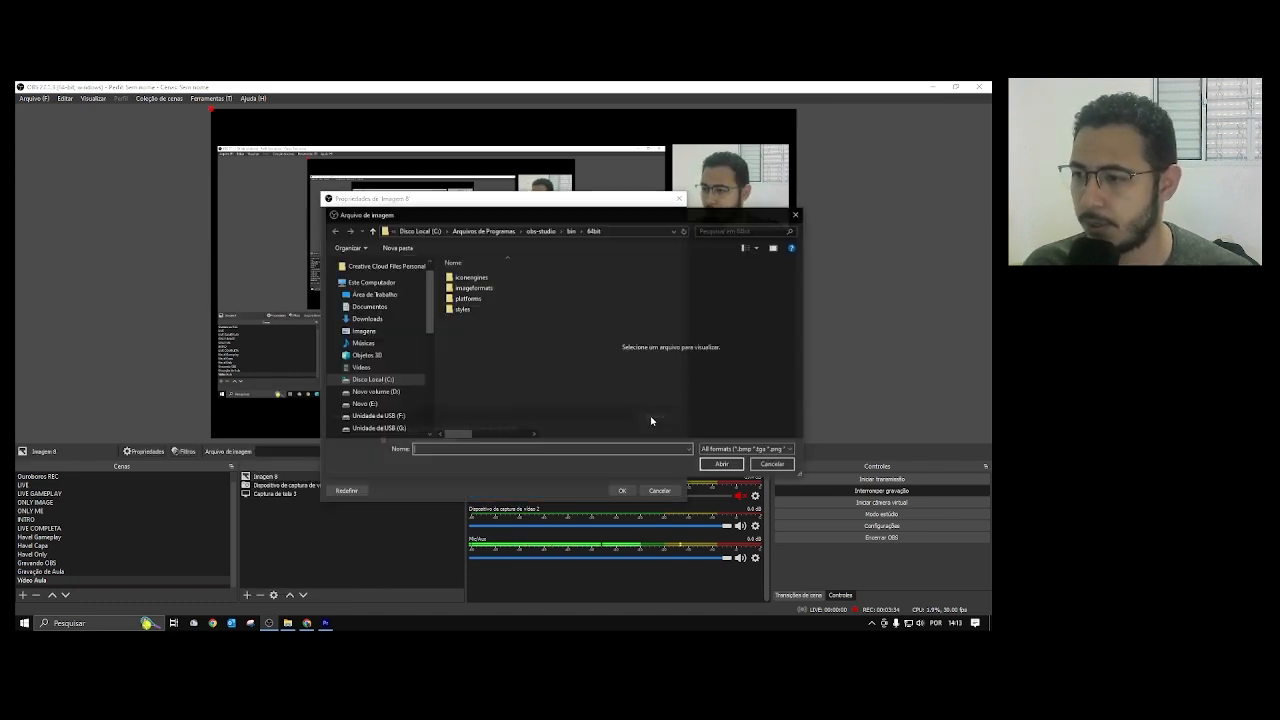
{"action": "scroll", "coordinate": [394, 360], "scroll_direction": "down", "scroll_amount": 2}
{"action": "left_click", "coordinate": [376, 400]}
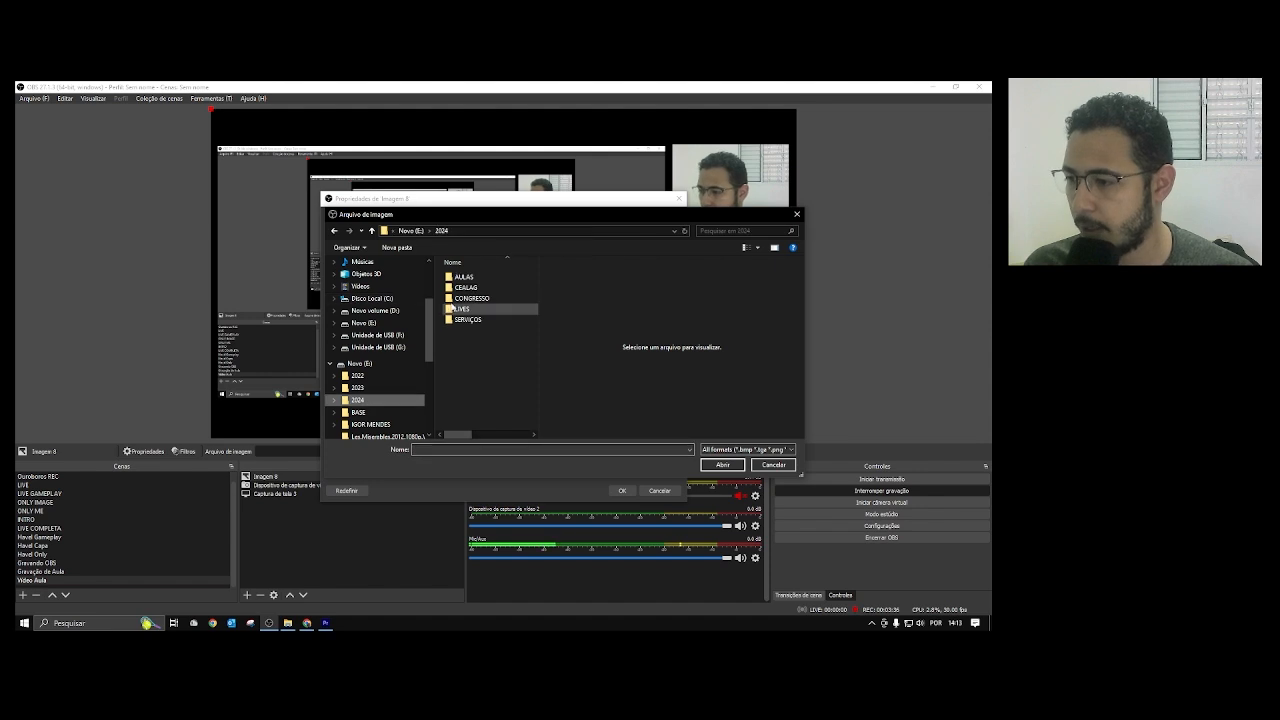
{"action": "scroll", "coordinate": [405, 363], "scroll_direction": "down", "scroll_amount": 2}
{"action": "left_click", "coordinate": [370, 376]}
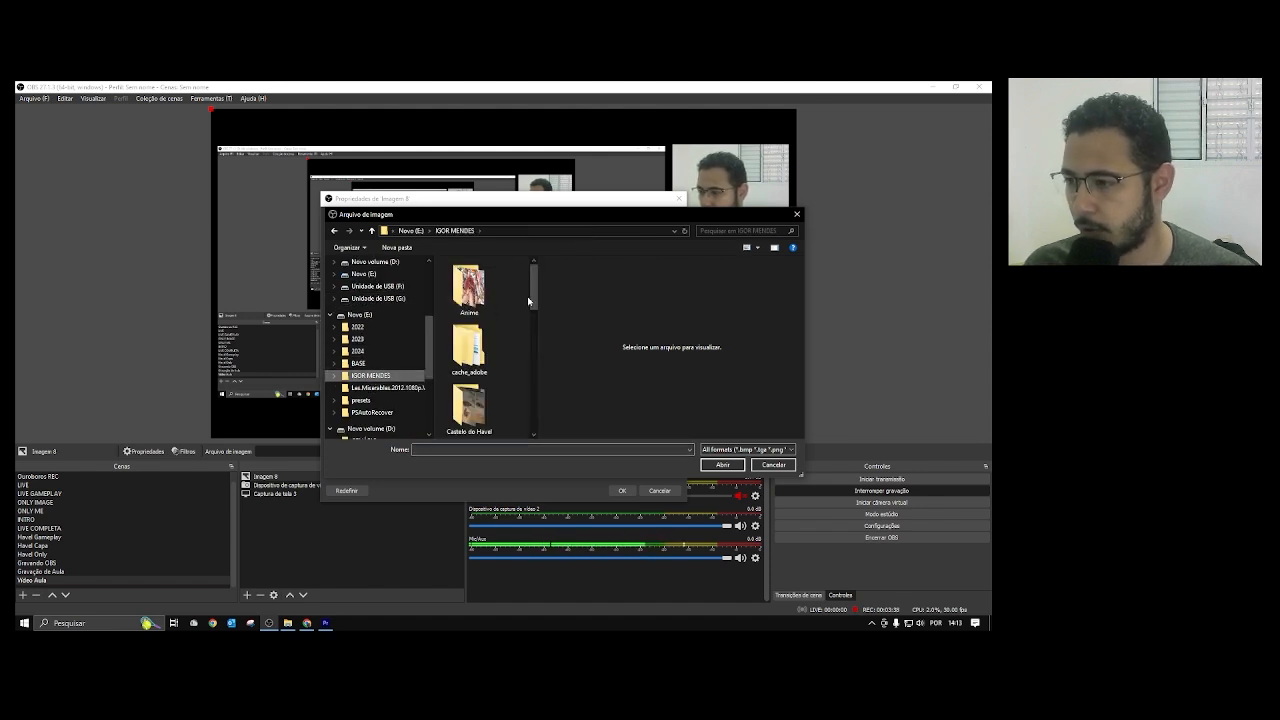
{"action": "left_click_drag", "start_coordinate": [538, 288], "coordinate": [766, 290]}
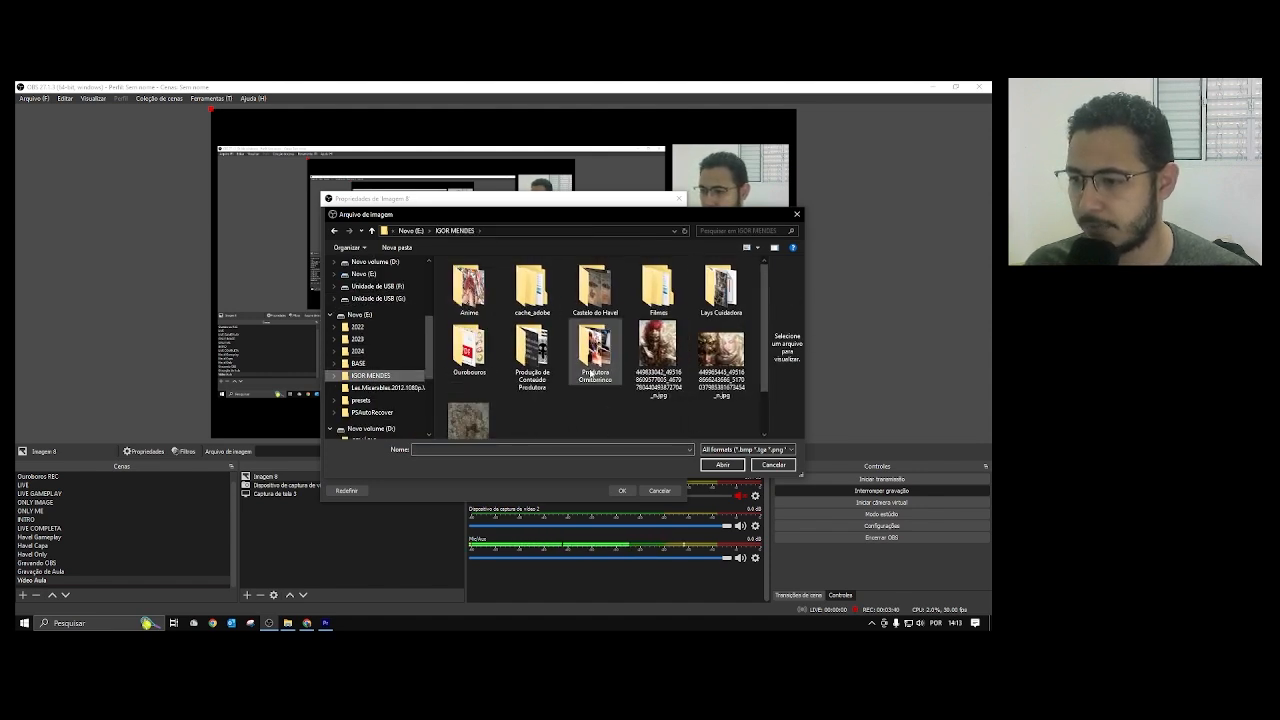
{"action": "double_click", "coordinate": [468, 350]}
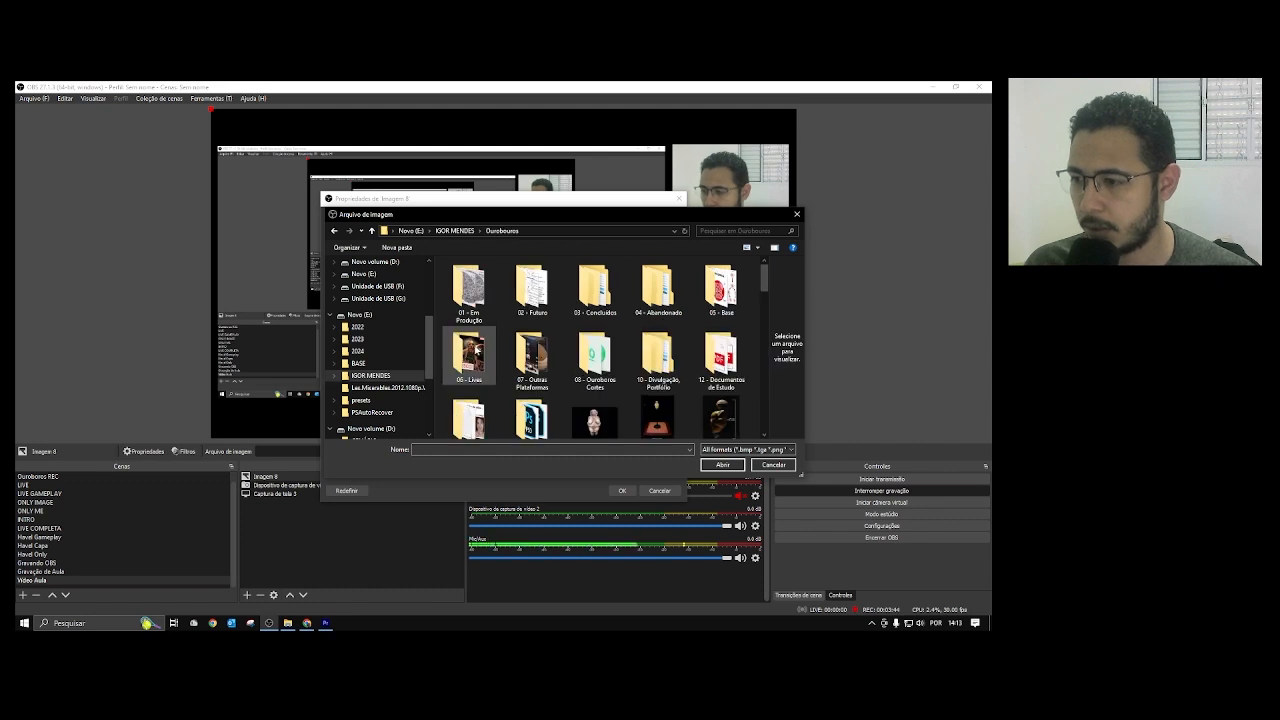
{"action": "left_click", "coordinate": [333, 231]}
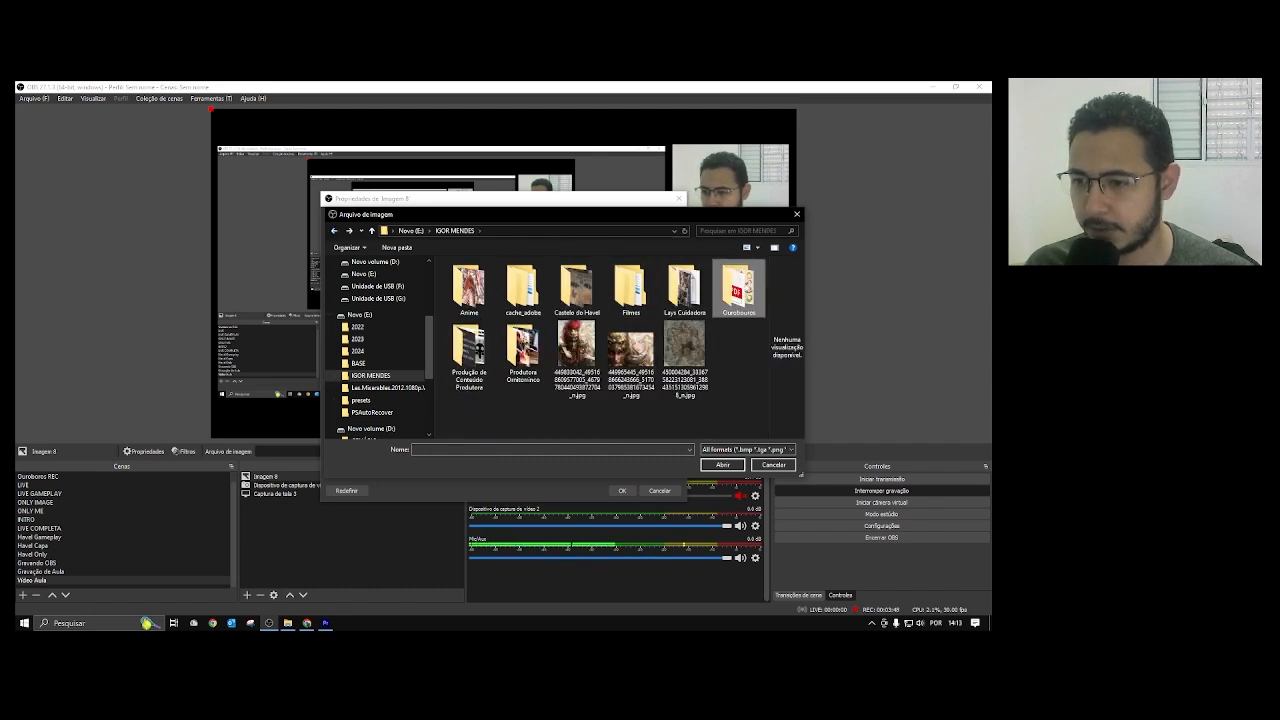
{"action": "double_click", "coordinate": [738, 288]}
{"action": "left_click", "coordinate": [334, 231]}
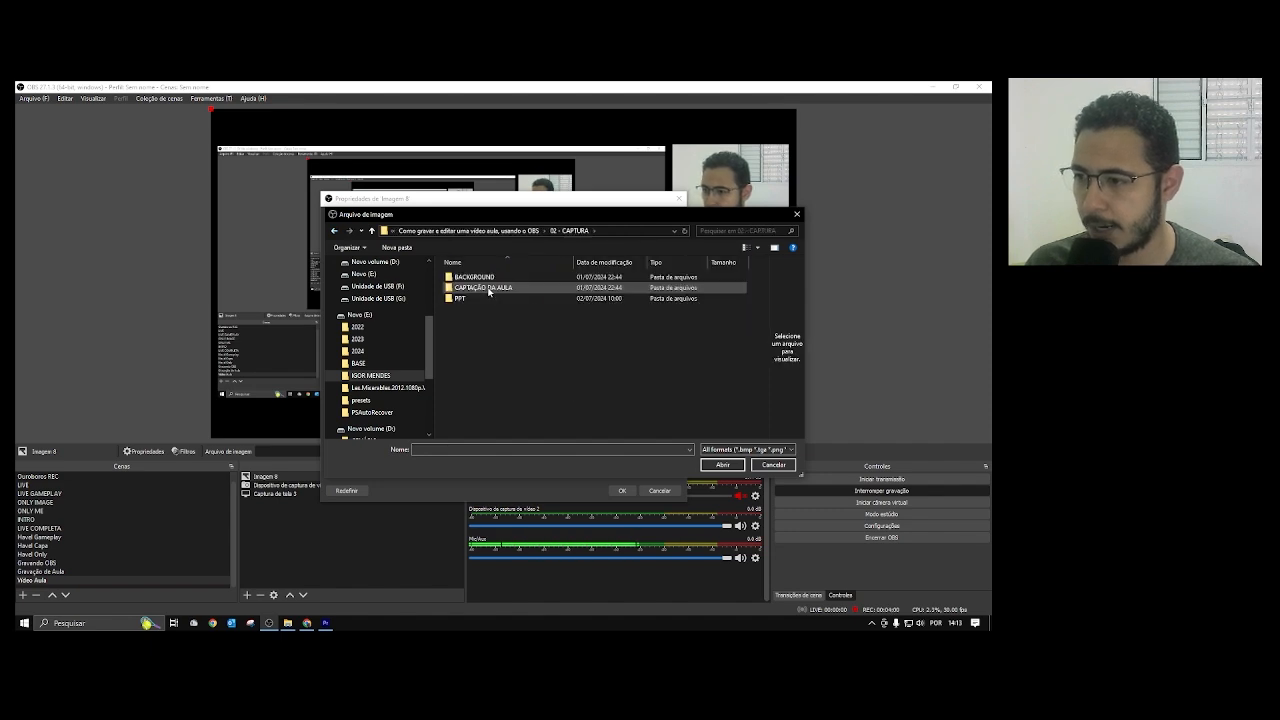
Load background.jpg from the BACKGROUND folder, fill the canvas with it beneath the other sources, and clear the selection.
{"action": "double_click", "coordinate": [474, 277]}
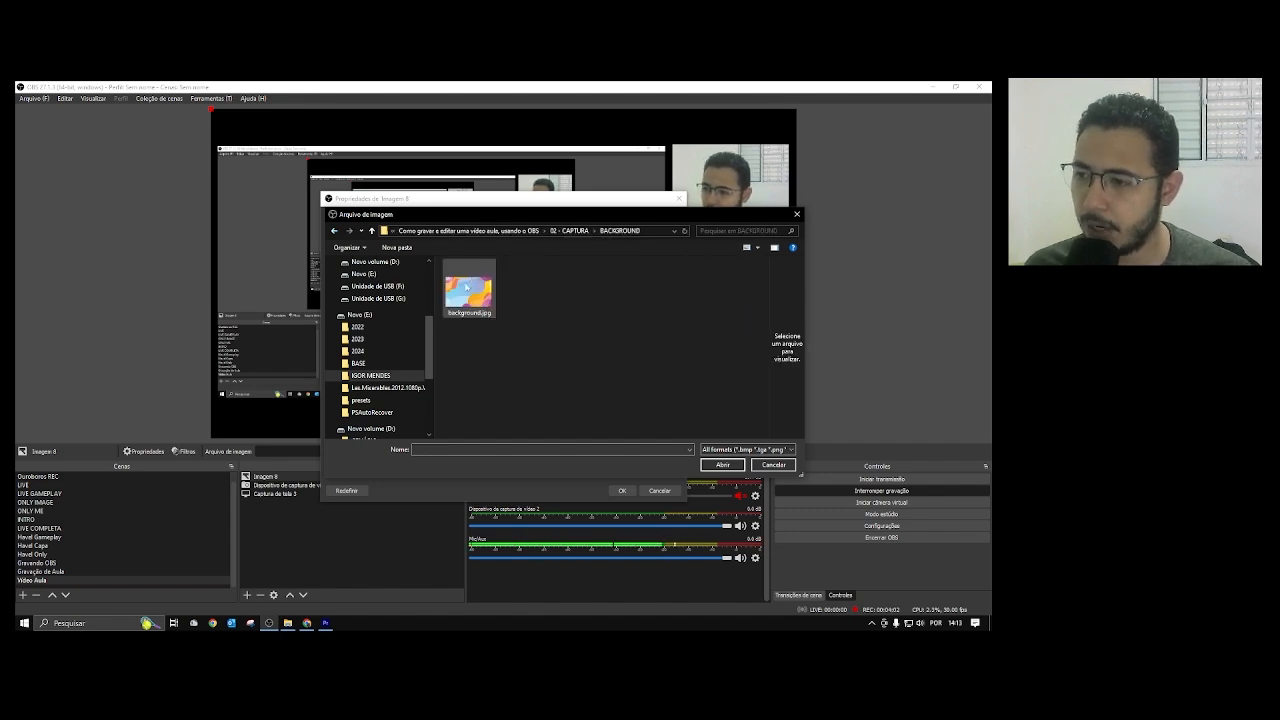
{"action": "left_click", "coordinate": [469, 289]}
{"action": "left_click", "coordinate": [721, 463]}
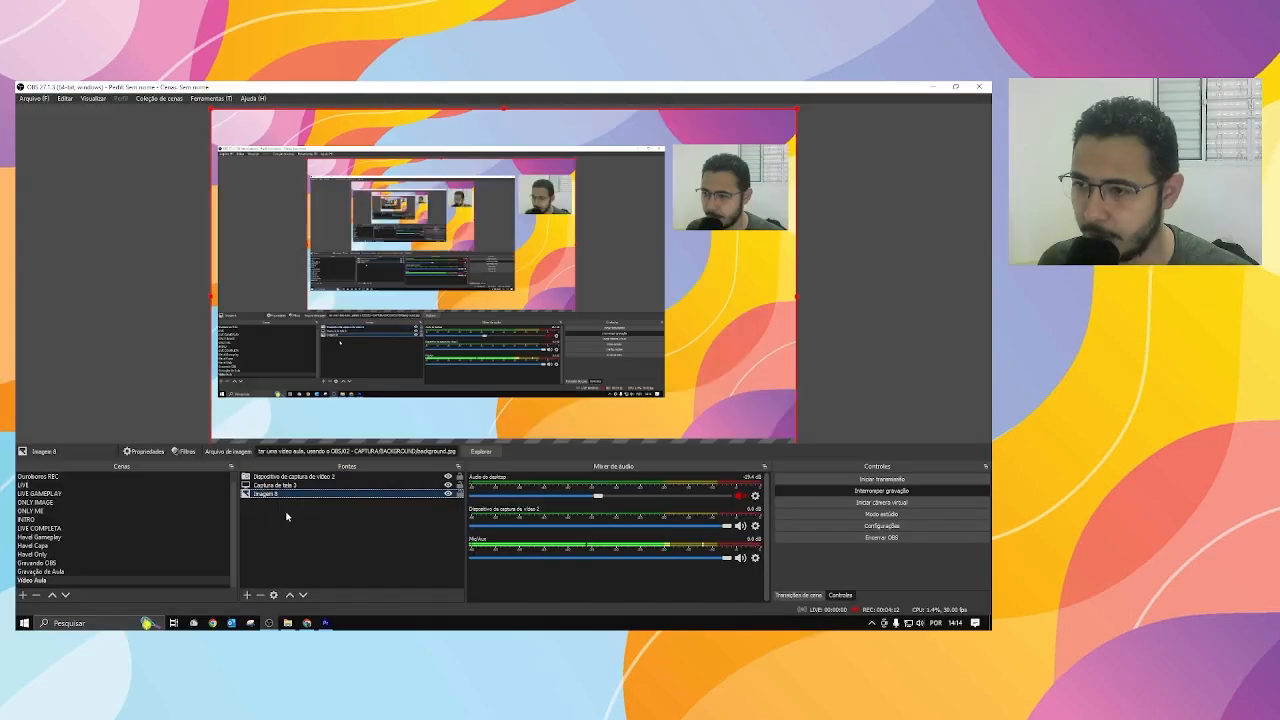
{"action": "left_click", "coordinate": [323, 509]}
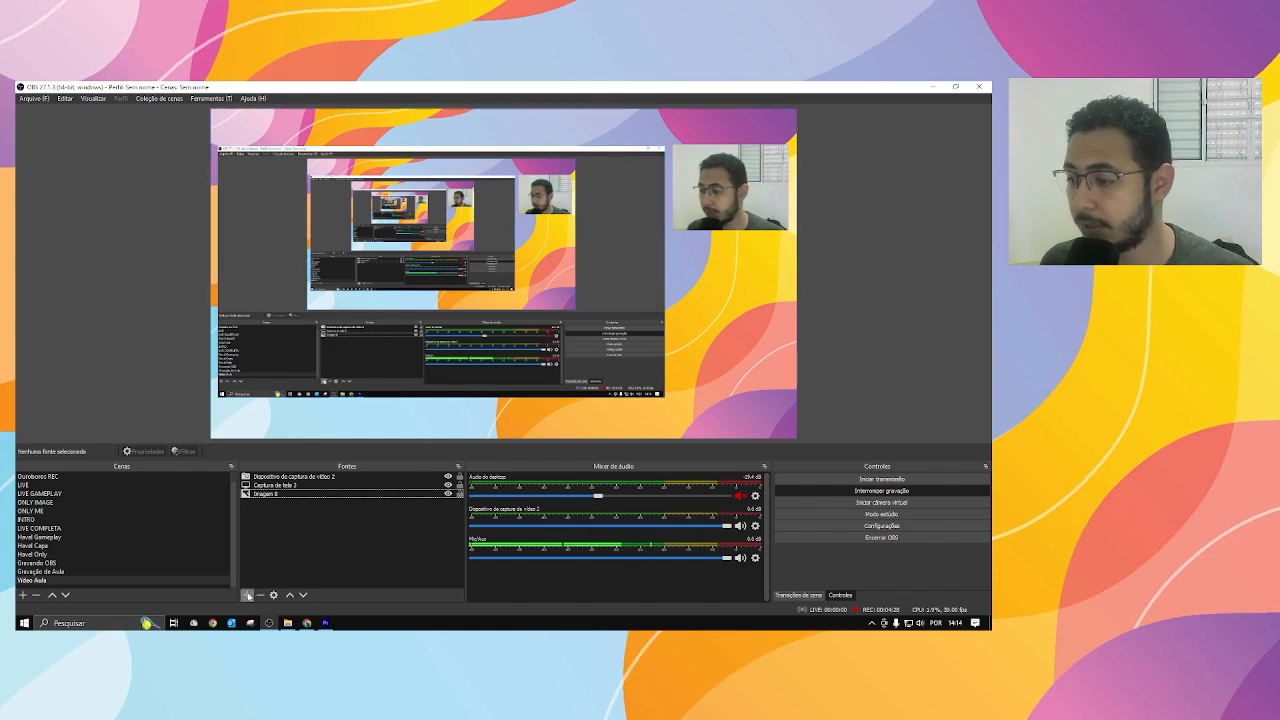
Add a grey colour source and resize it into a thin bar directly beneath the webcam, matching its width.
{"action": "left_click", "coordinate": [247, 595]}
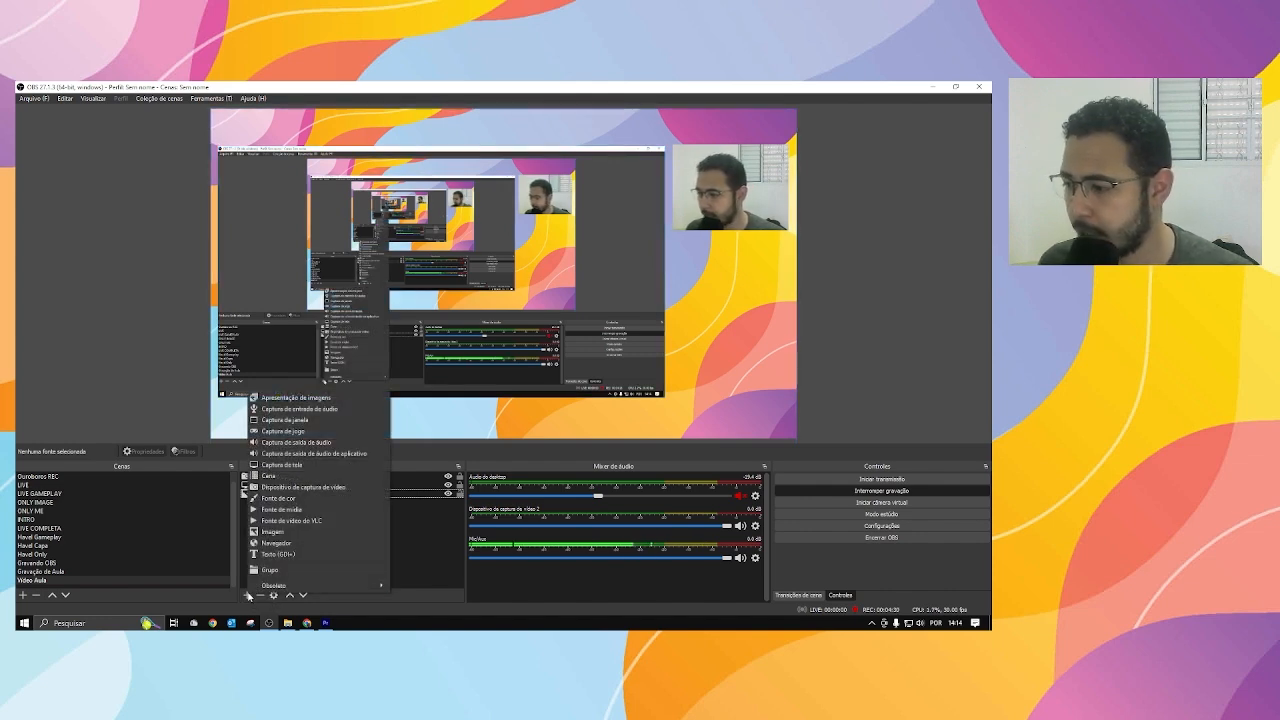
{"action": "left_click", "coordinate": [306, 499]}
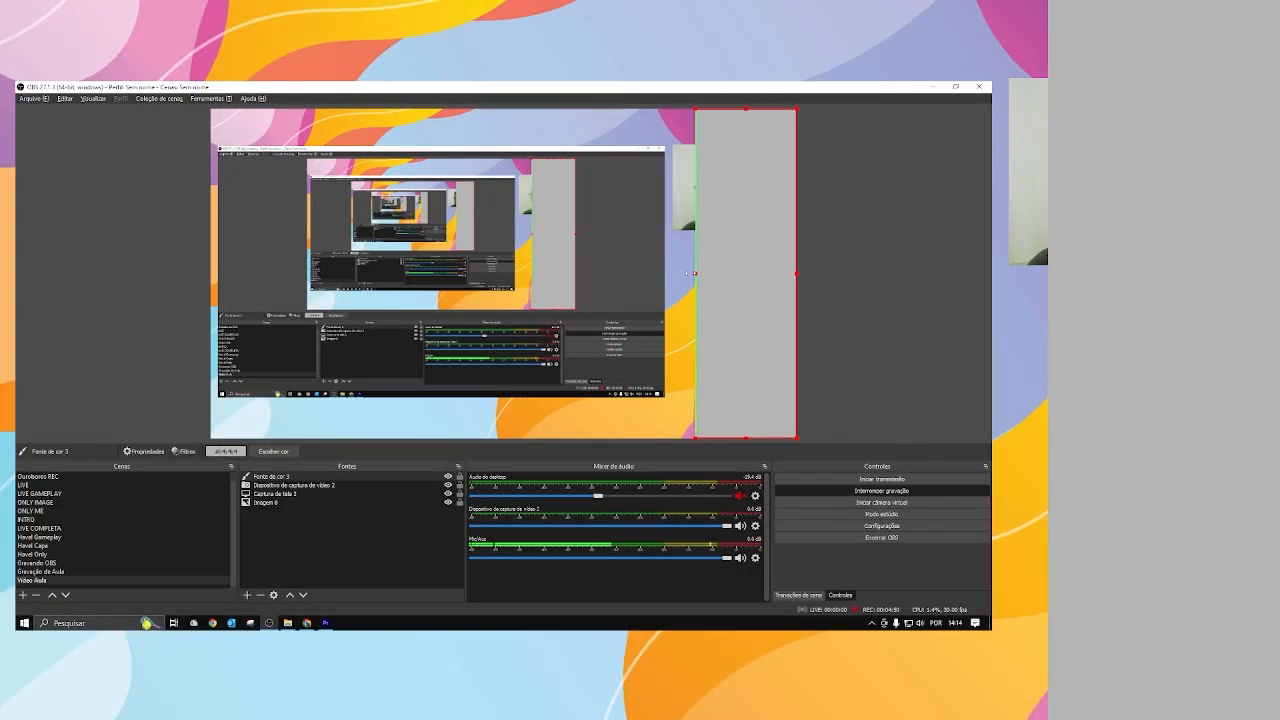
{"action": "left_click_drag", "start_coordinate": [675, 272], "coordinate": [671, 272]}
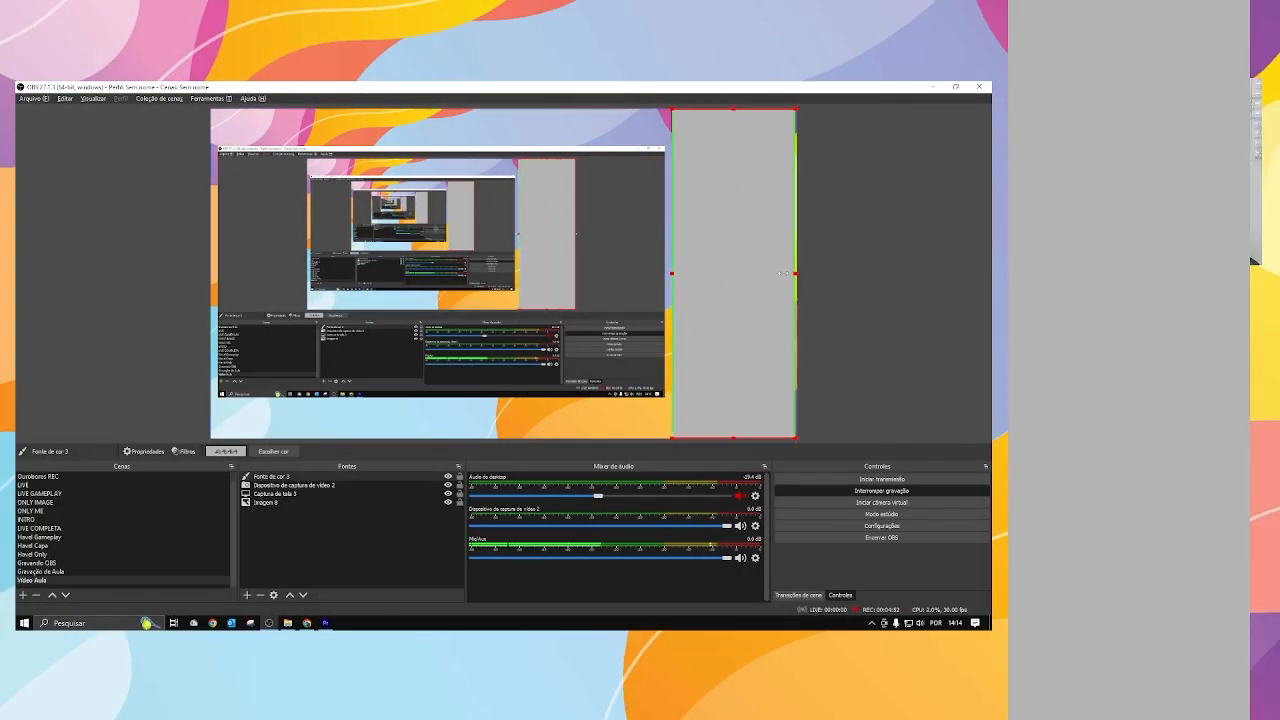
{"action": "mouse_move", "coordinate": [796, 272]}
{"action": "left_mouse_down"}
{"action": "mouse_move", "coordinate": [767, 263]}
{"action": "mouse_move", "coordinate": [790, 270]}
{"action": "left_mouse_up"}
{"action": "left_click_drag", "start_coordinate": [736, 113], "coordinate": [731, 150]}
{"action": "left_click_drag", "start_coordinate": [715, 240], "coordinate": [715, 231]}
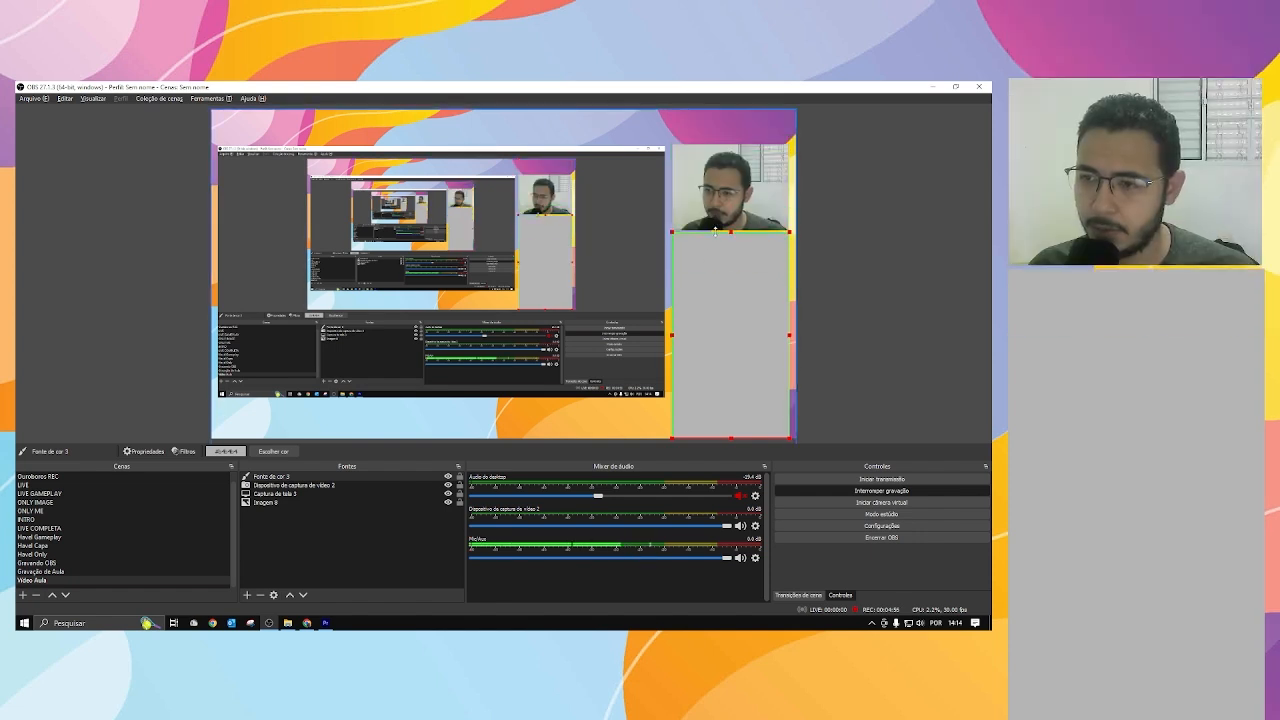
{"action": "left_click_drag", "start_coordinate": [729, 433], "coordinate": [729, 252]}
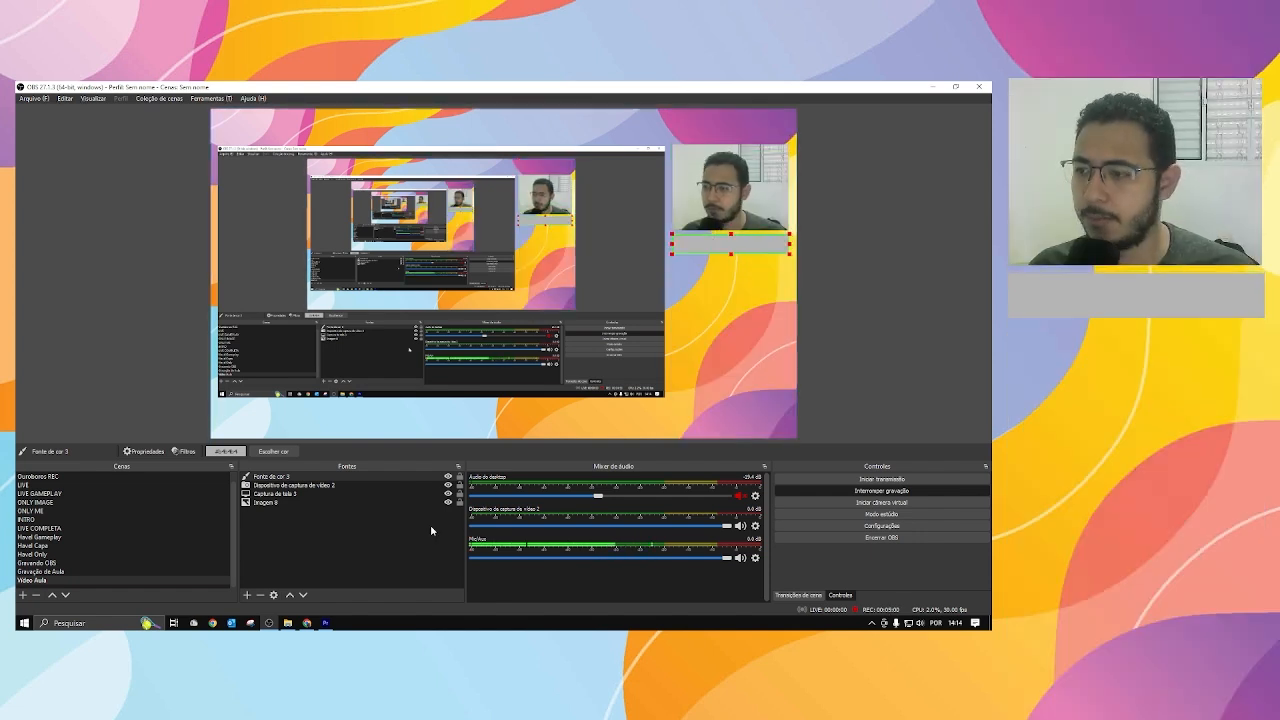
{"action": "left_click", "coordinate": [339, 530]}
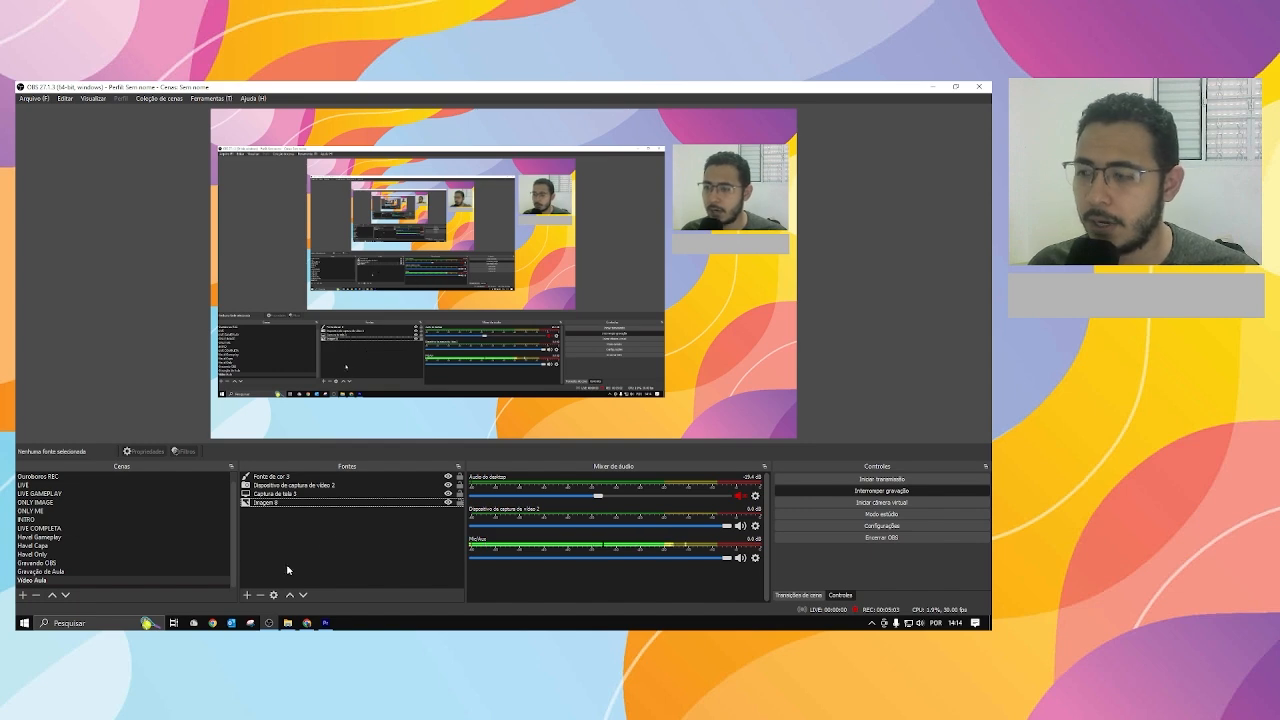
Add a GDI+ text source named "nome" and enter the presenter's full name as its text.
{"action": "left_click", "coordinate": [248, 596]}
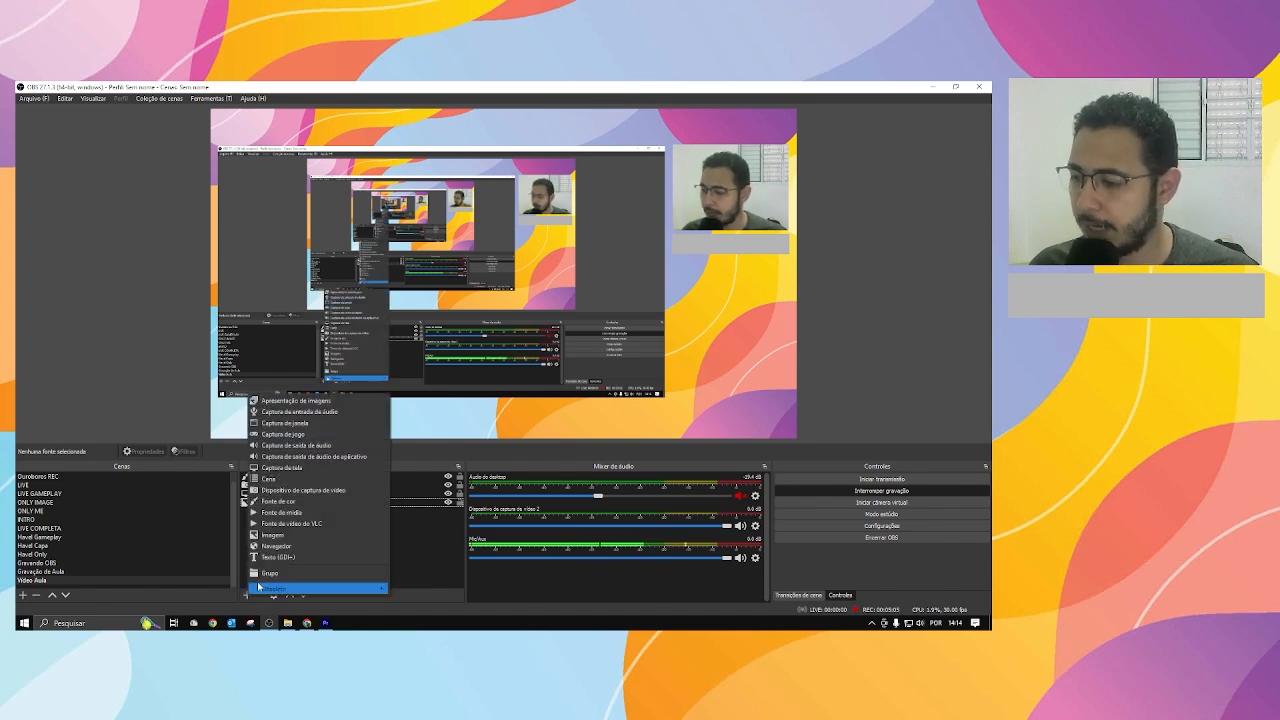
{"action": "left_click", "coordinate": [290, 556]}
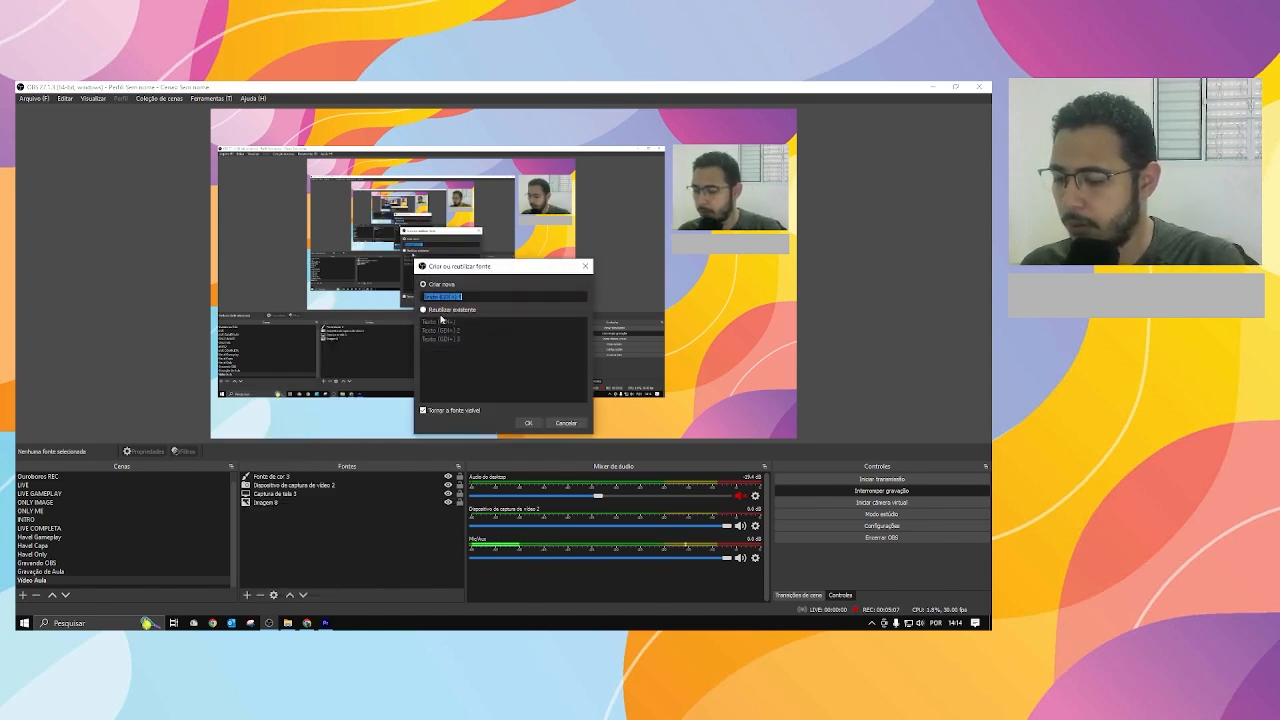
{"action": "type", "text": "nome"}
{"action": "key", "text": "Return"}
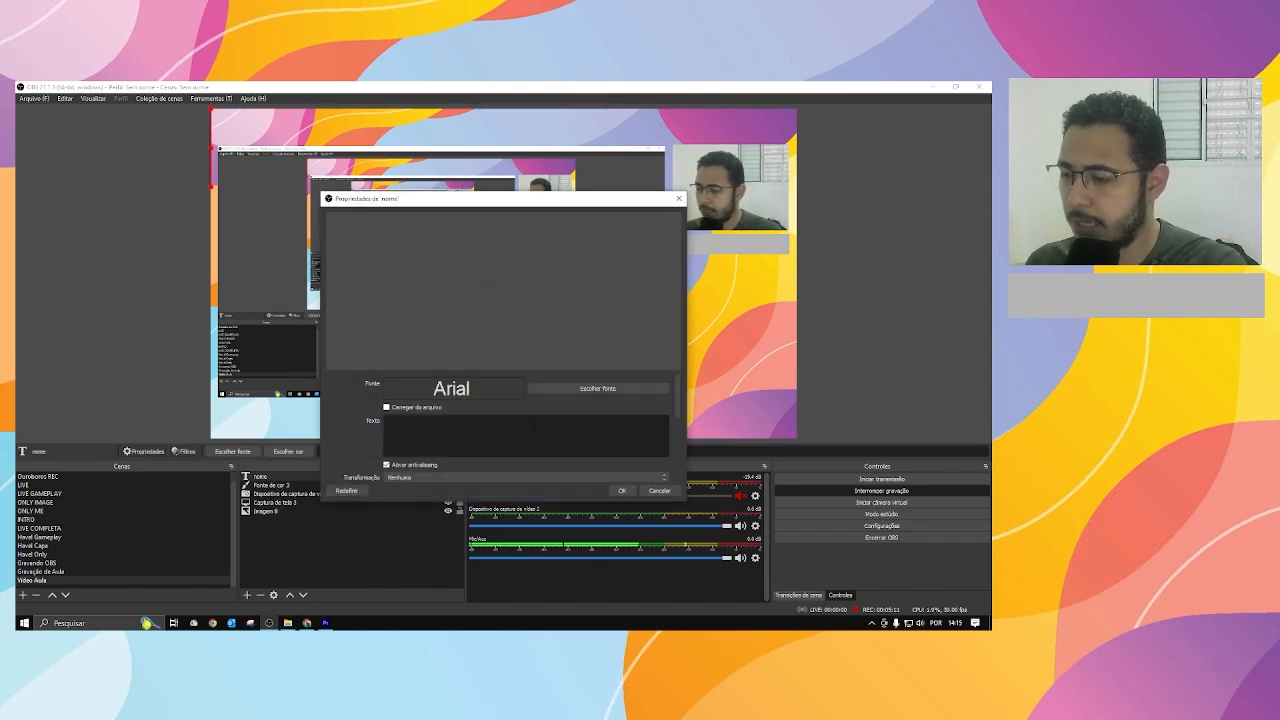
{"action": "type", "text": "Igor"}
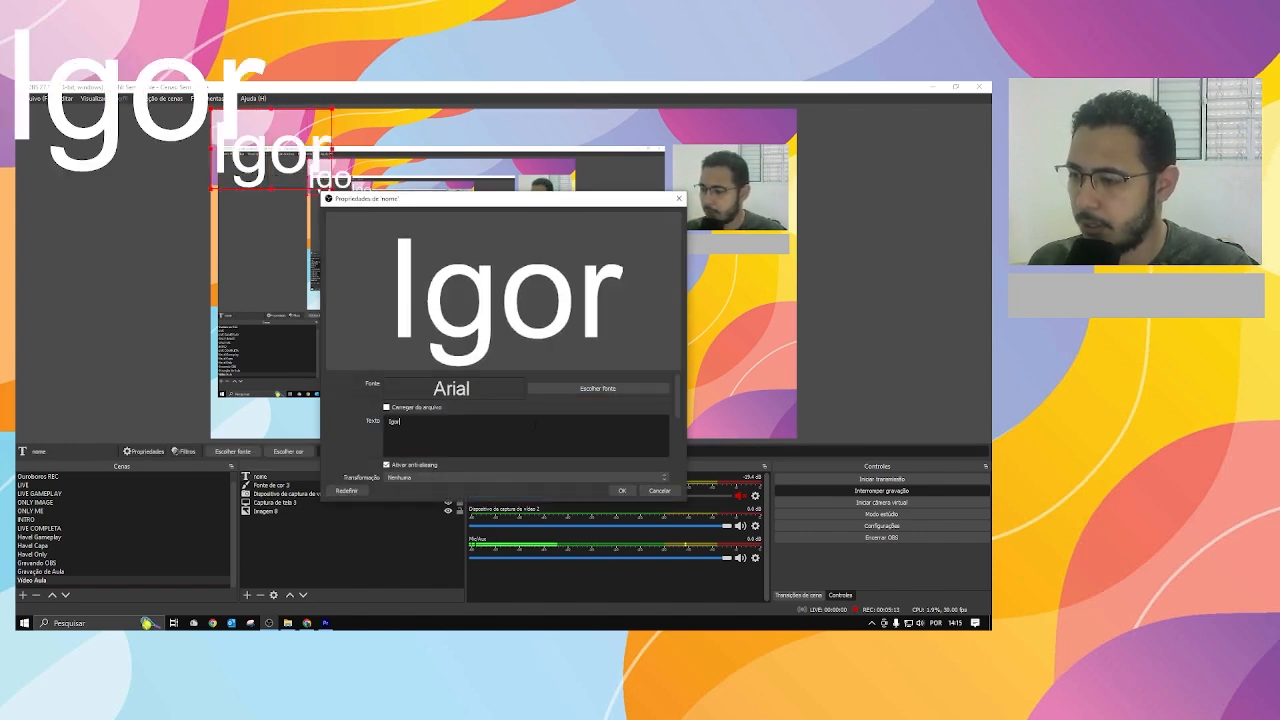
{"action": "type", "text": " Mendes"}
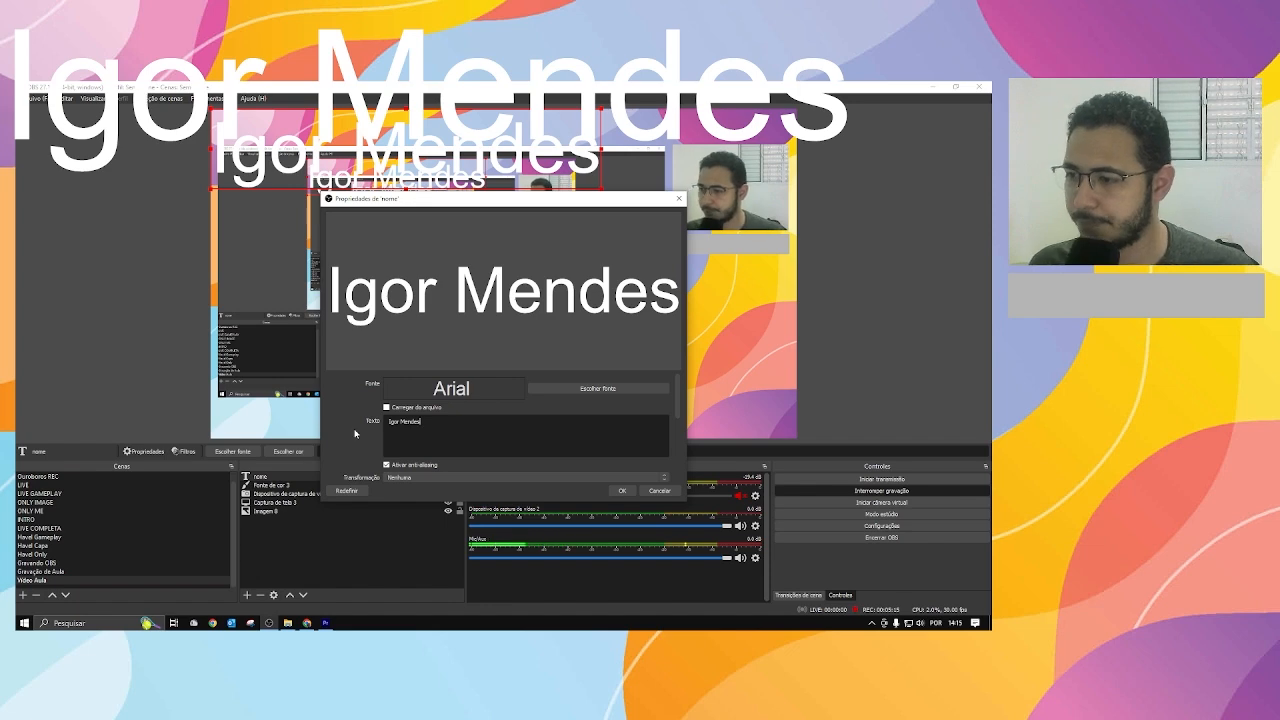
Set the name text's colour to black (#000000) and accept the text source properties.
{"action": "scroll", "coordinate": [350, 432], "scroll_direction": "down", "scroll_amount": 3}
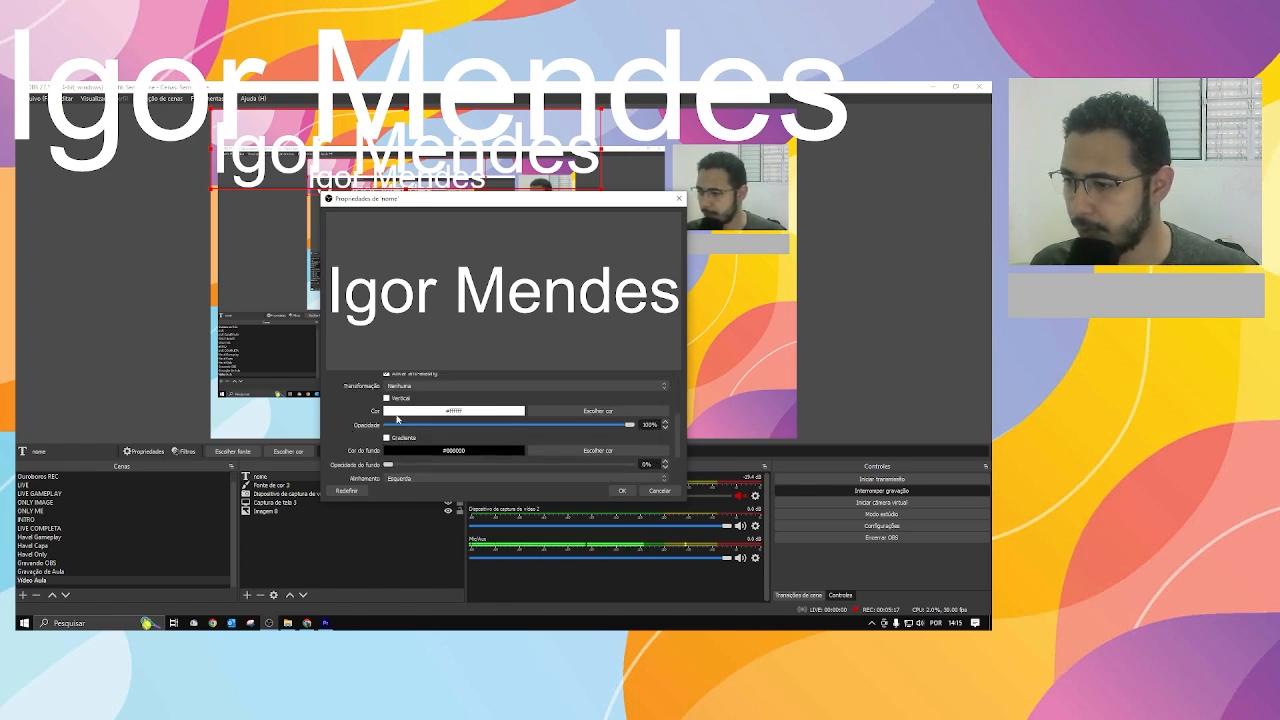
{"action": "left_click", "coordinate": [558, 411]}
{"action": "left_click", "coordinate": [383, 275]}
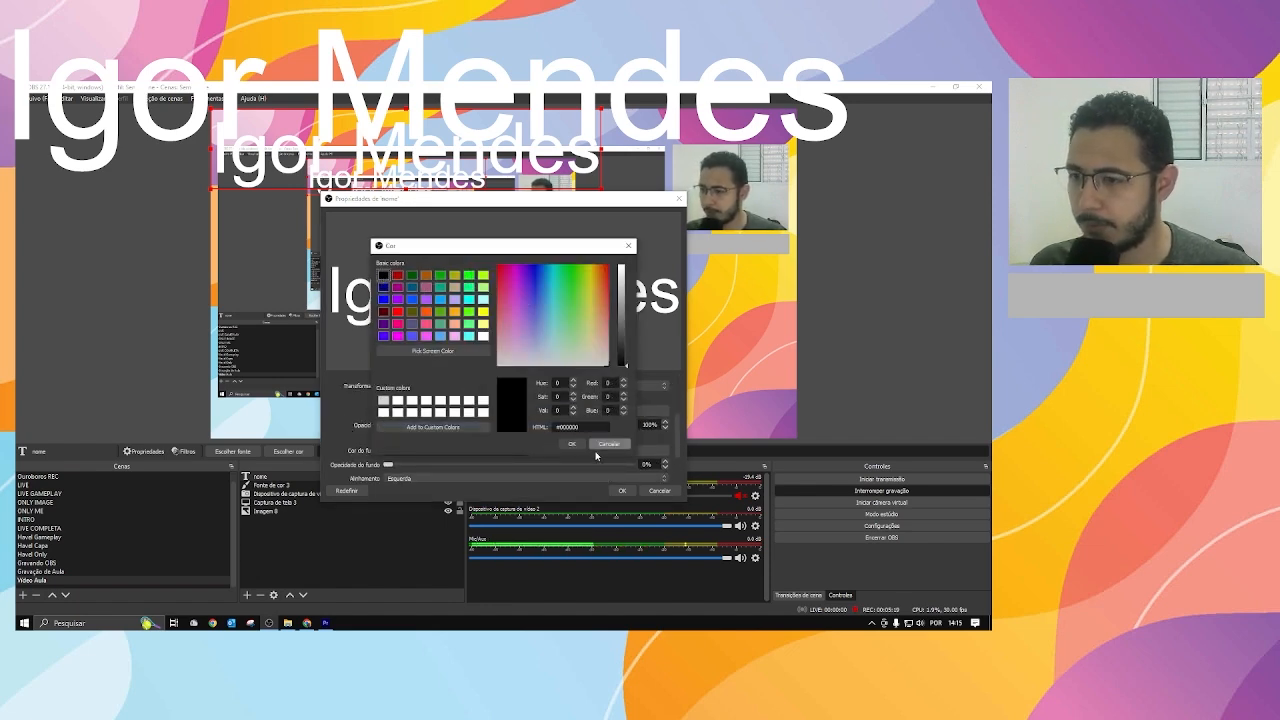
{"action": "left_click", "coordinate": [621, 491]}
{"action": "left_click", "coordinate": [621, 491]}
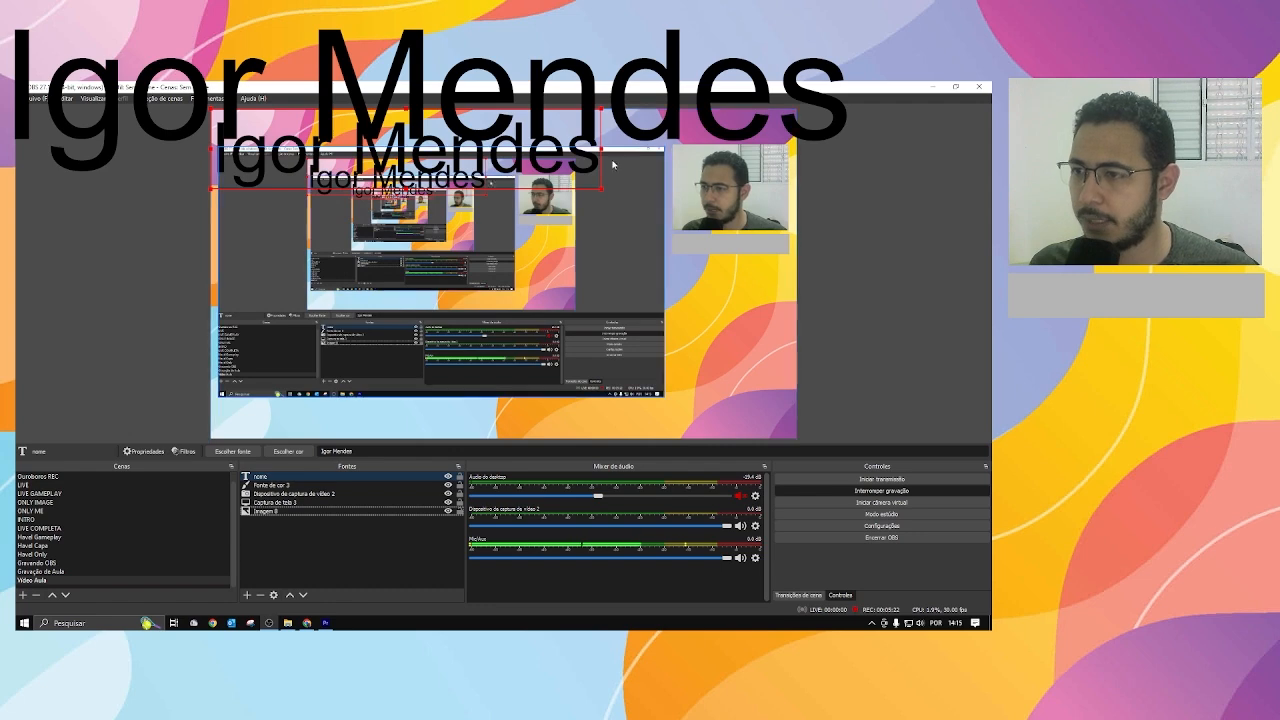
Shrink the name text, centre it on the grey bar beneath the webcam, and clear the selection.
{"action": "left_click_drag", "start_coordinate": [601, 188], "coordinate": [640, 214]}
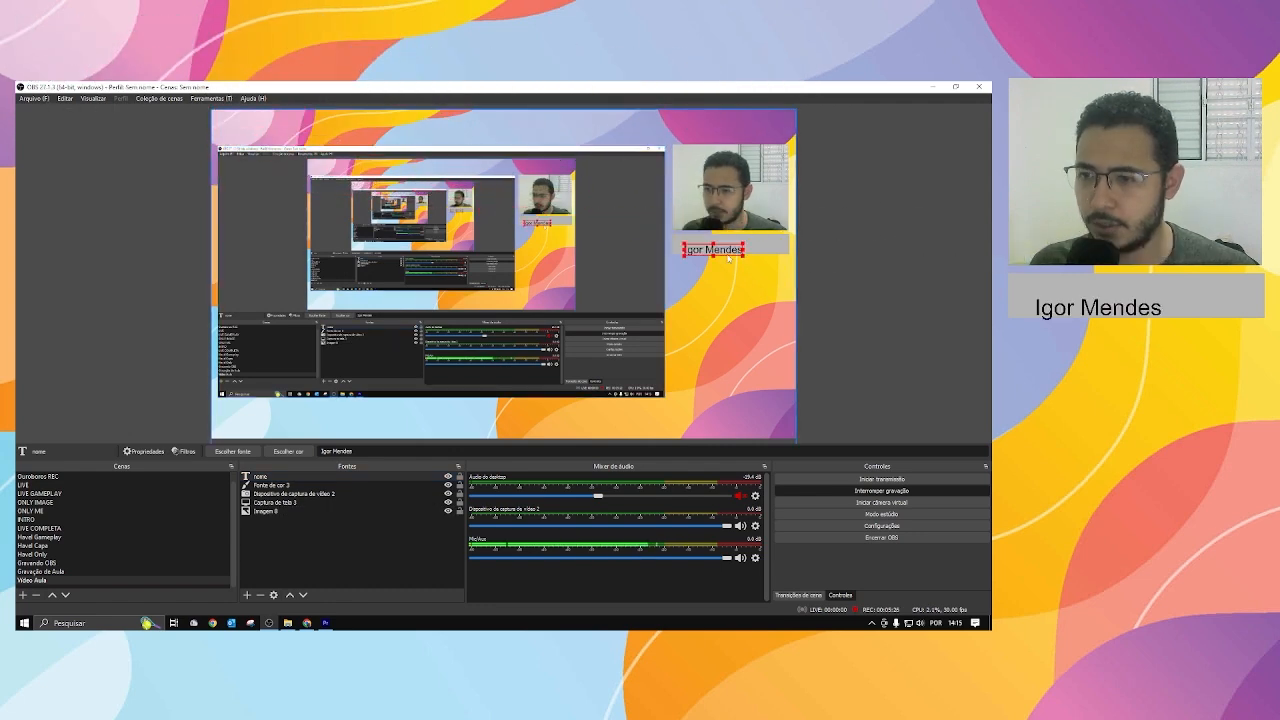
{"action": "mouse_move", "coordinate": [728, 256]}
{"action": "left_mouse_down"}
{"action": "mouse_move", "coordinate": [764, 251]}
{"action": "mouse_move", "coordinate": [747, 252]}
{"action": "left_mouse_up"}
{"action": "left_click", "coordinate": [750, 256]}
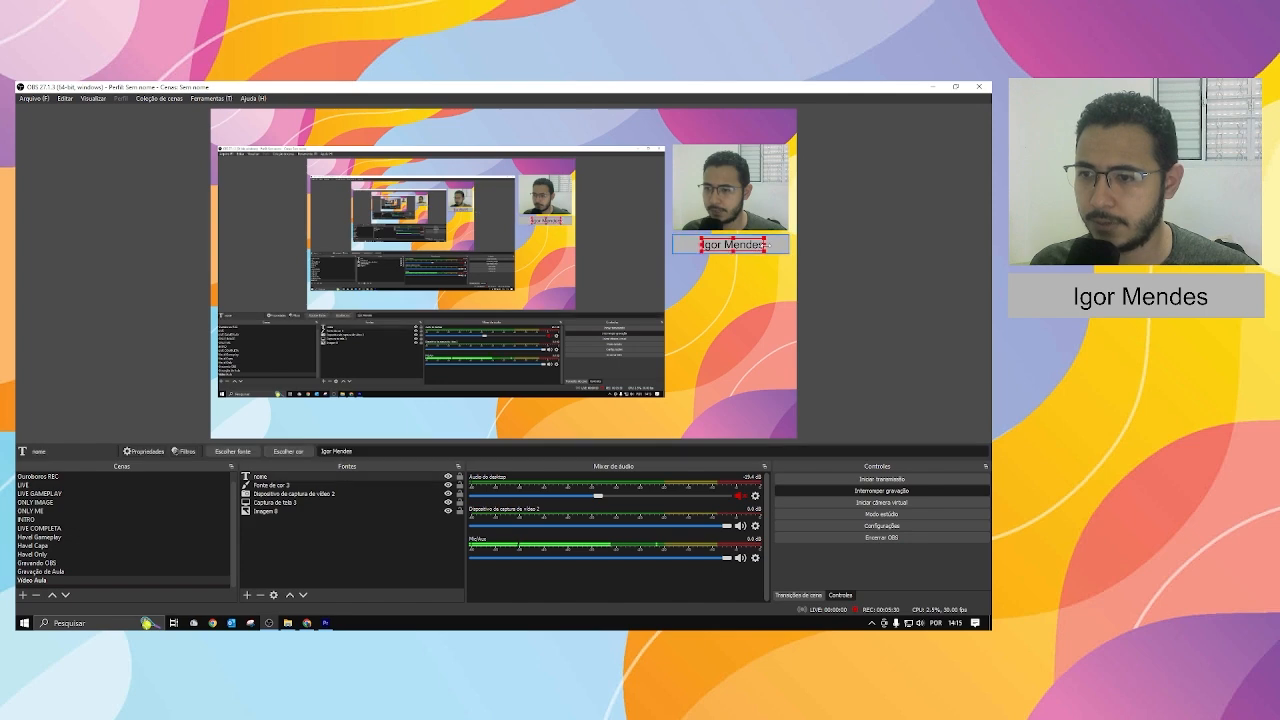
{"action": "left_click", "coordinate": [408, 513]}
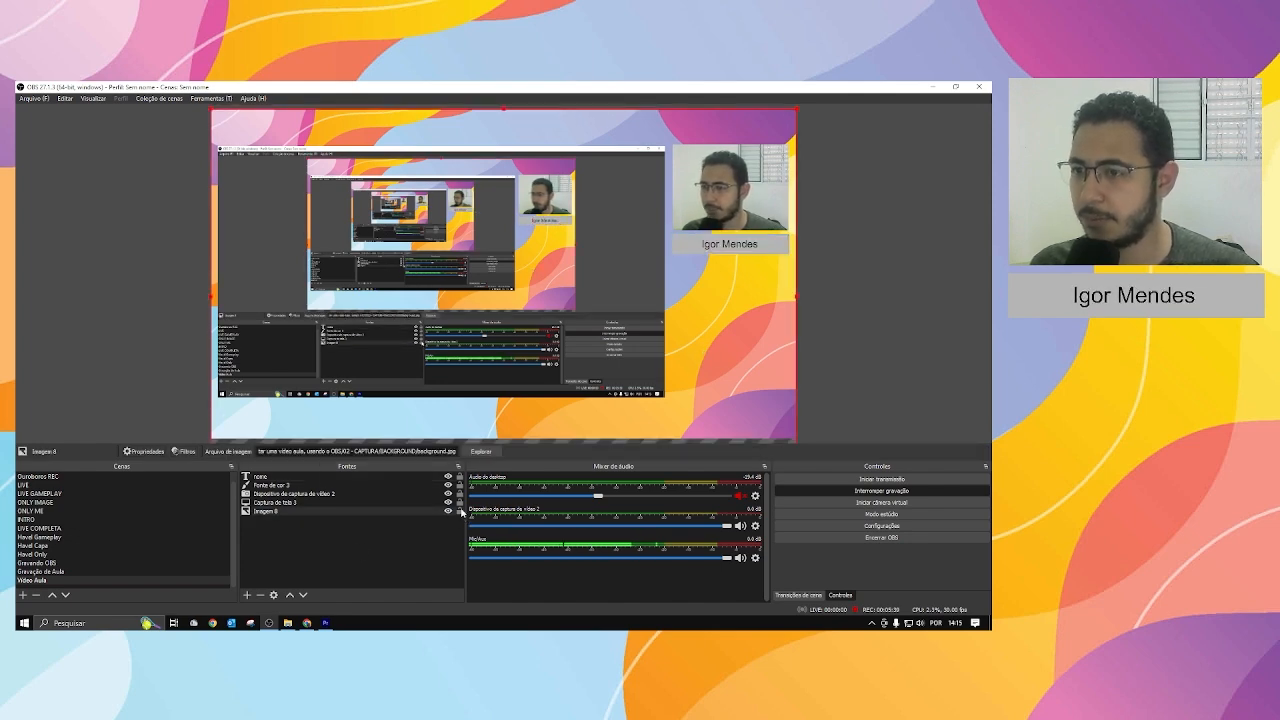
{"action": "left_click", "coordinate": [450, 544]}
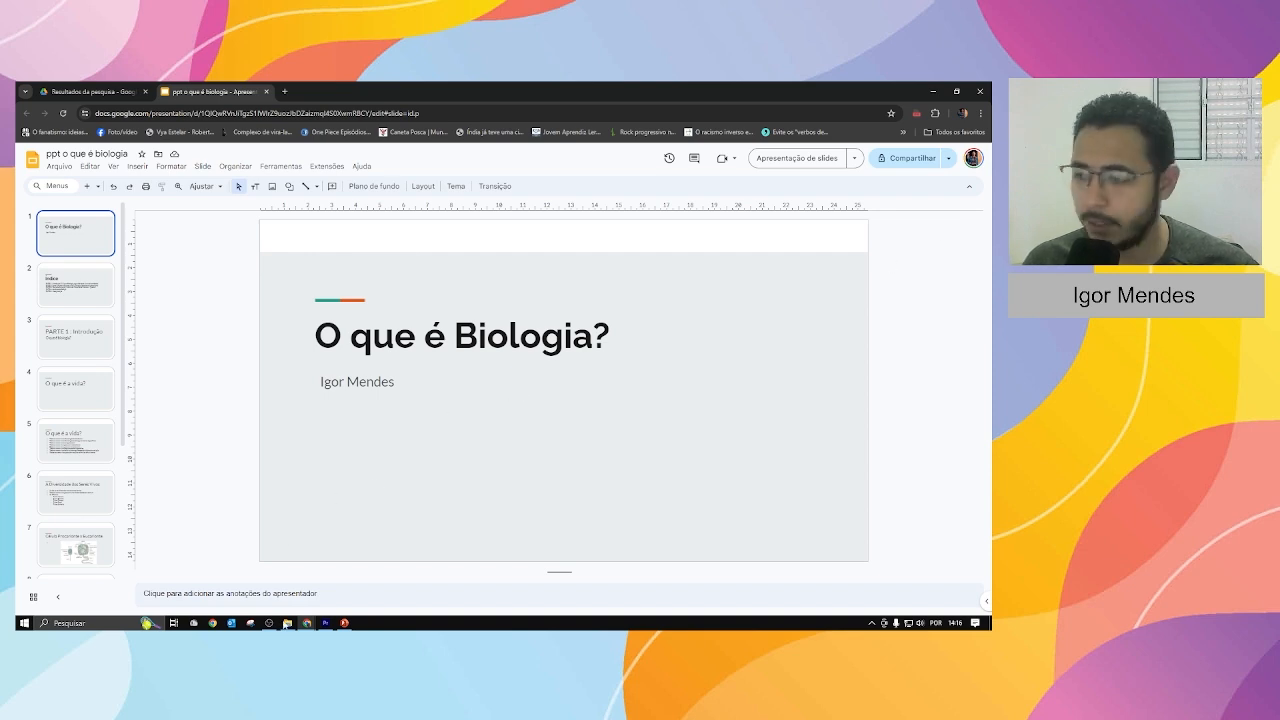
Switch to PowerPoint to check its copy of "ppt o que é biologia", and return to Google Slides to view the file options.
{"action": "left_click", "coordinate": [344, 622]}
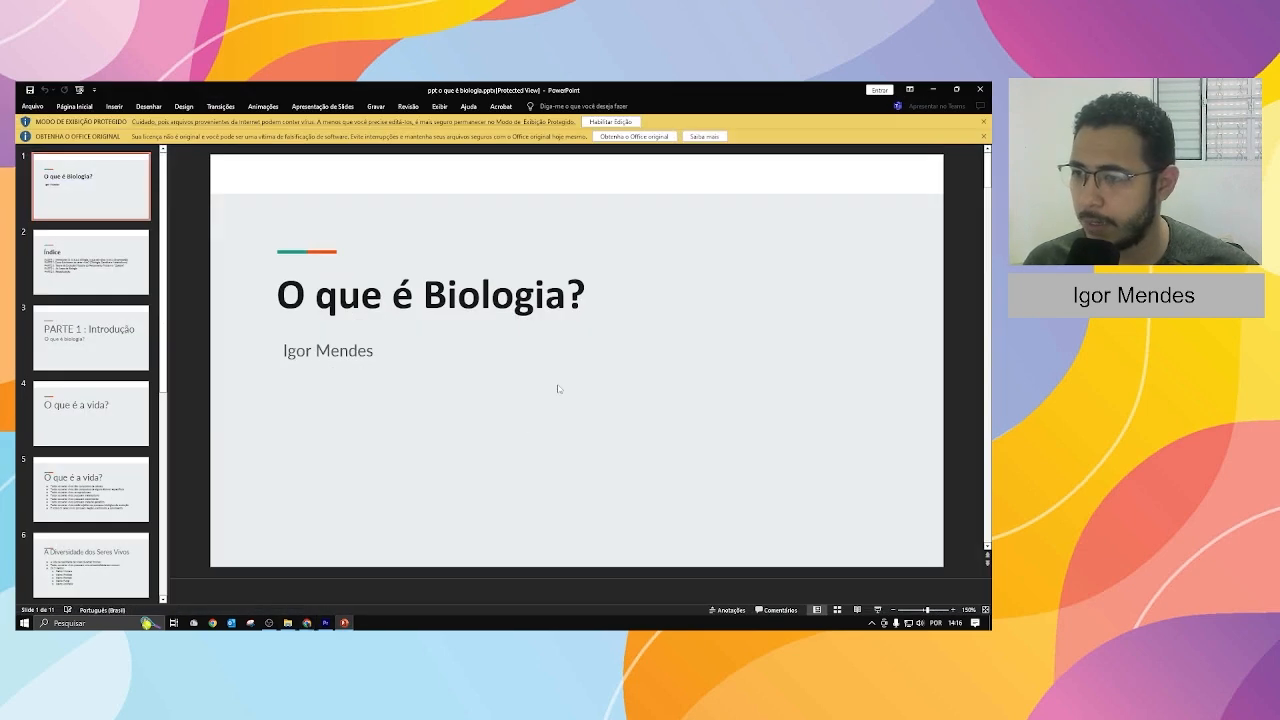
{"action": "left_click", "coordinate": [935, 88]}
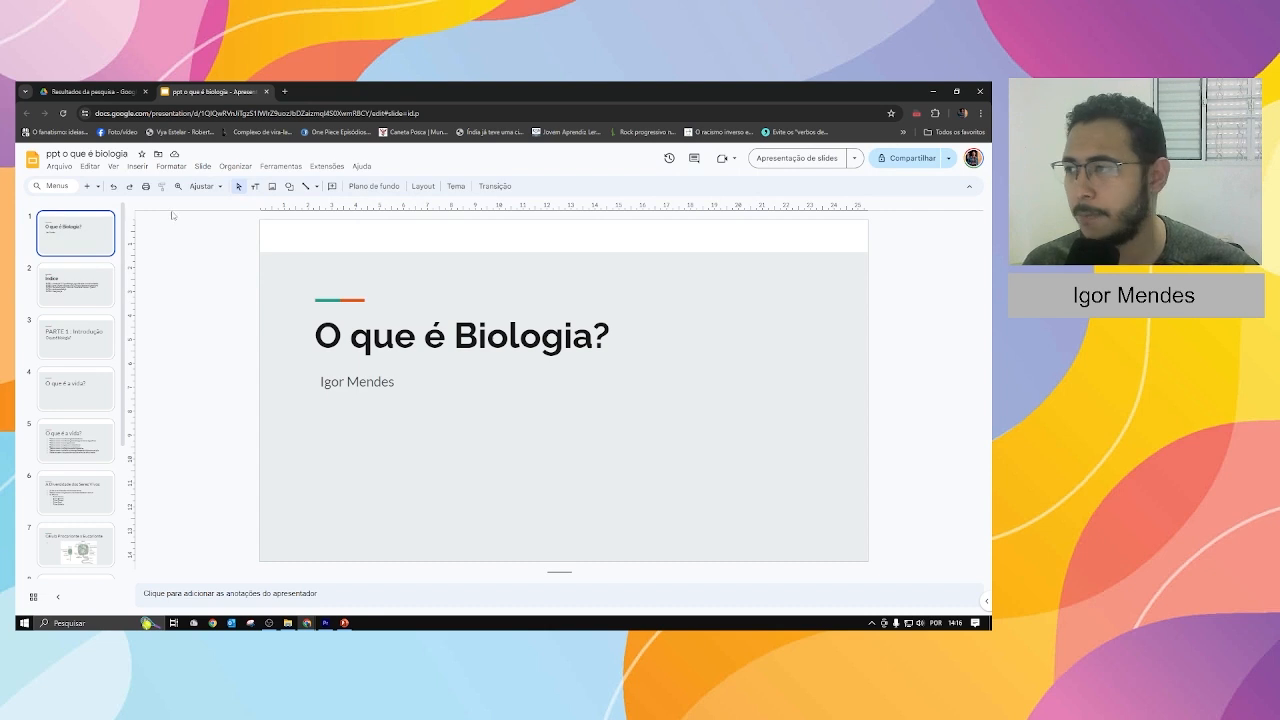
{"action": "left_click", "coordinate": [60, 166]}
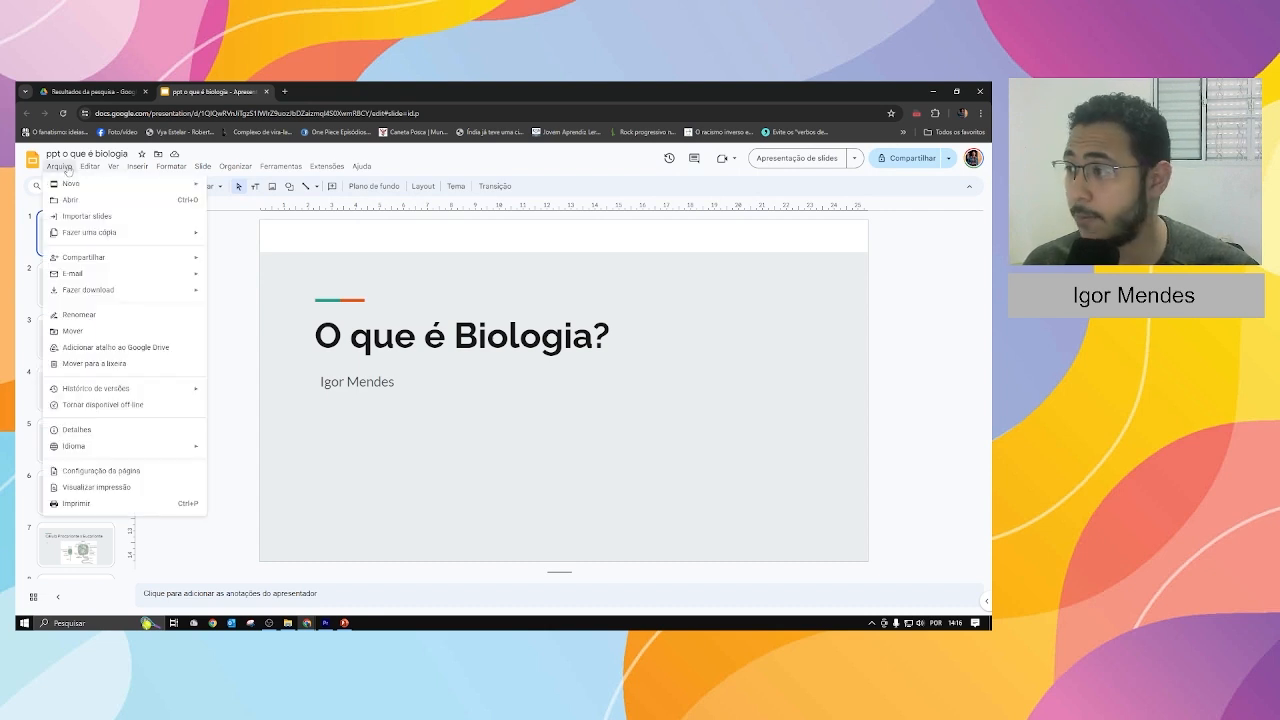
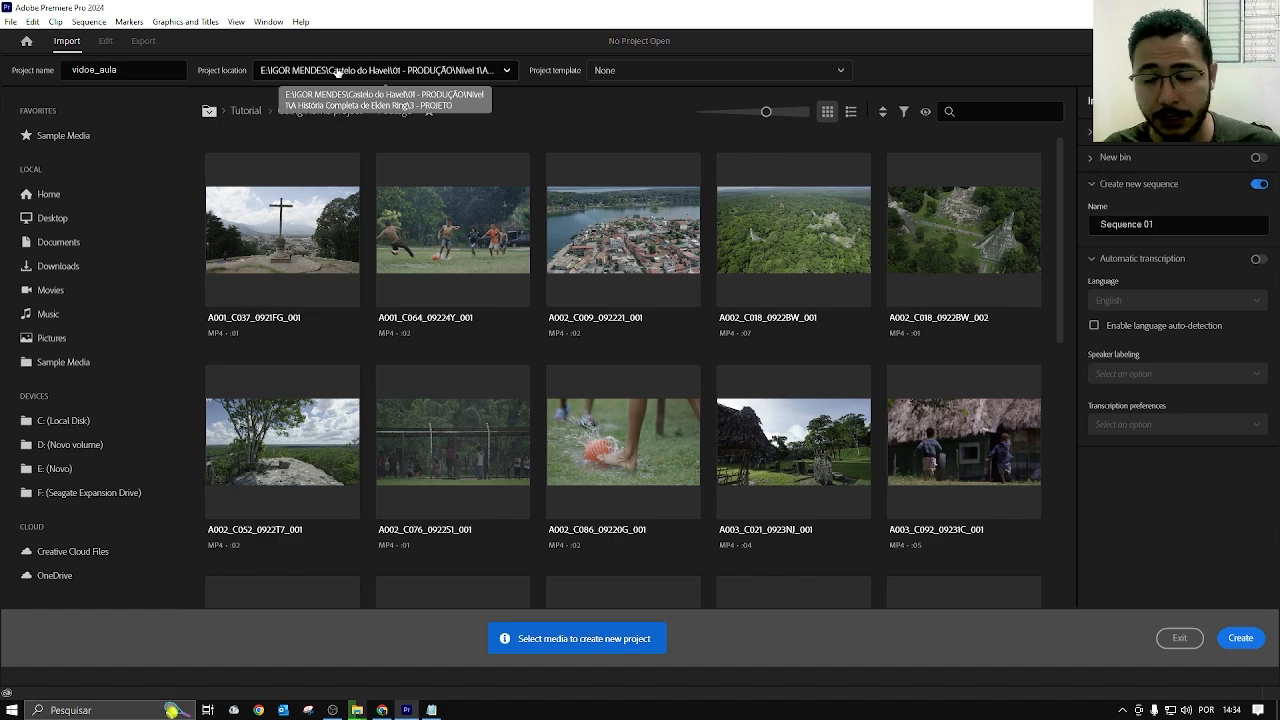
Create the vidoe_aula project in the "03 - PROJETO" folder of the OBS lesson project, and enlarge the project and timeline area.
{"action": "left_click", "coordinate": [338, 72]}
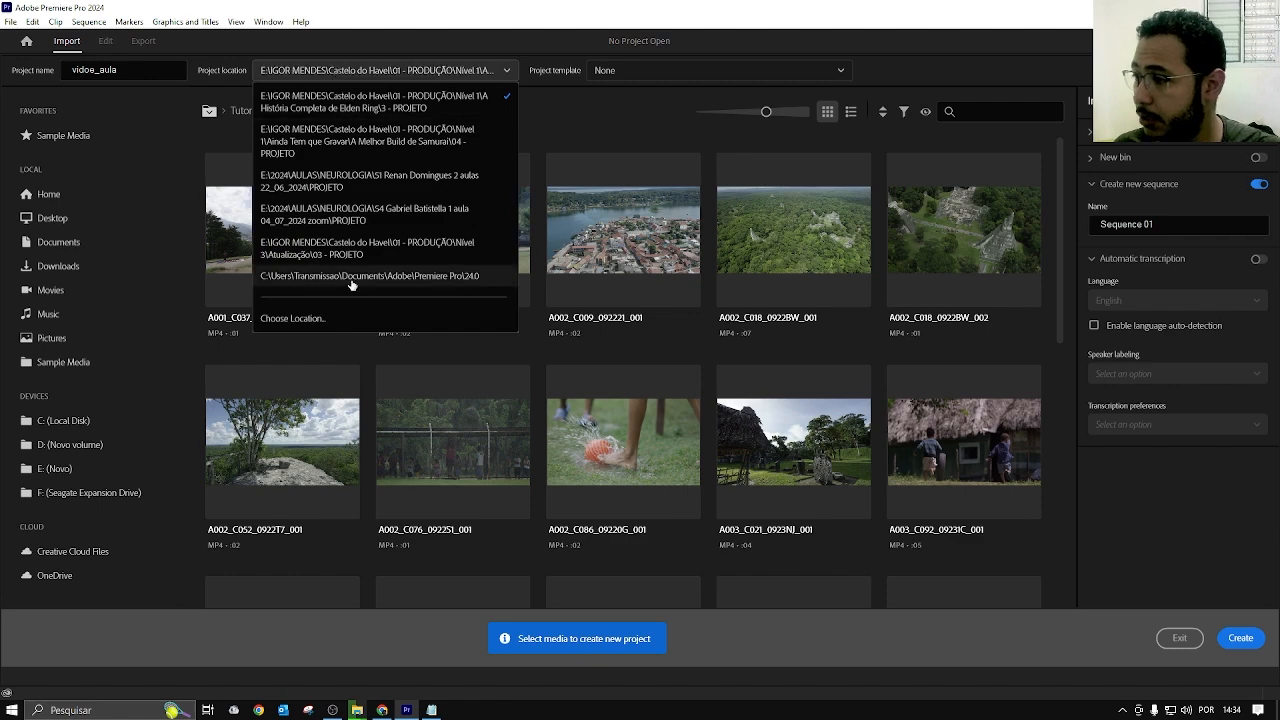
{"action": "left_click", "coordinate": [309, 321]}
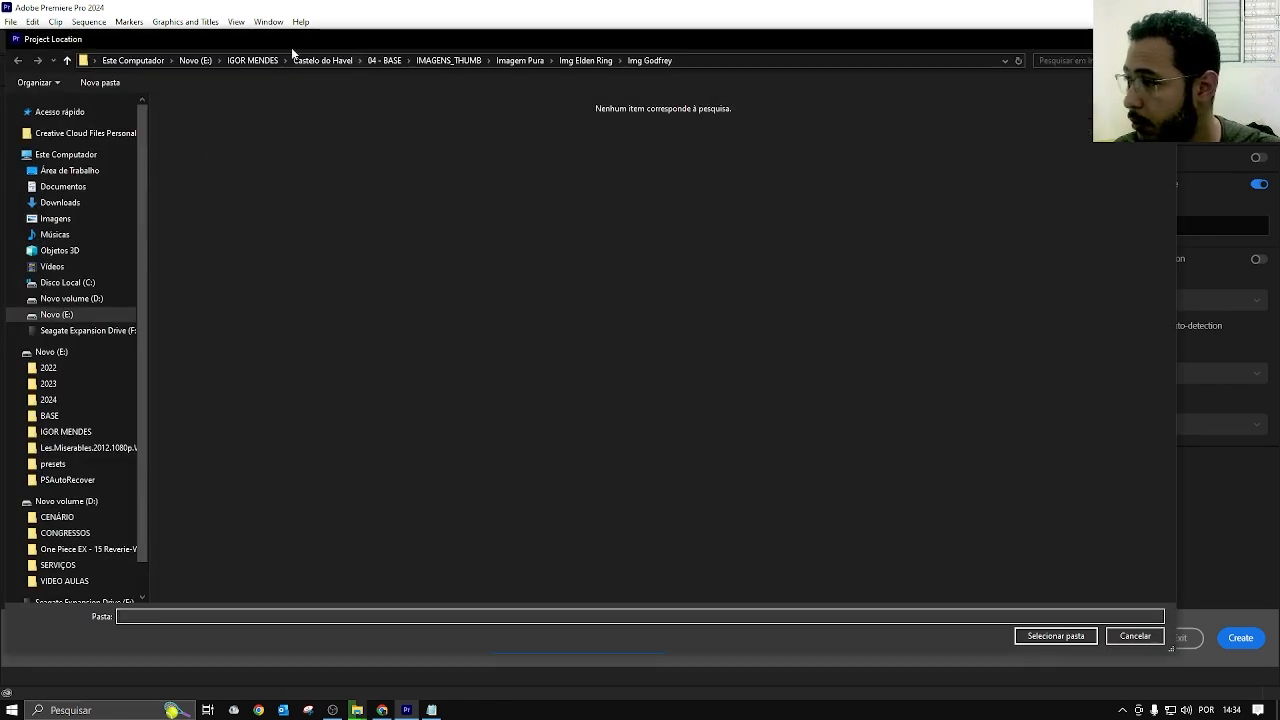
{"action": "left_click", "coordinate": [252, 60]}
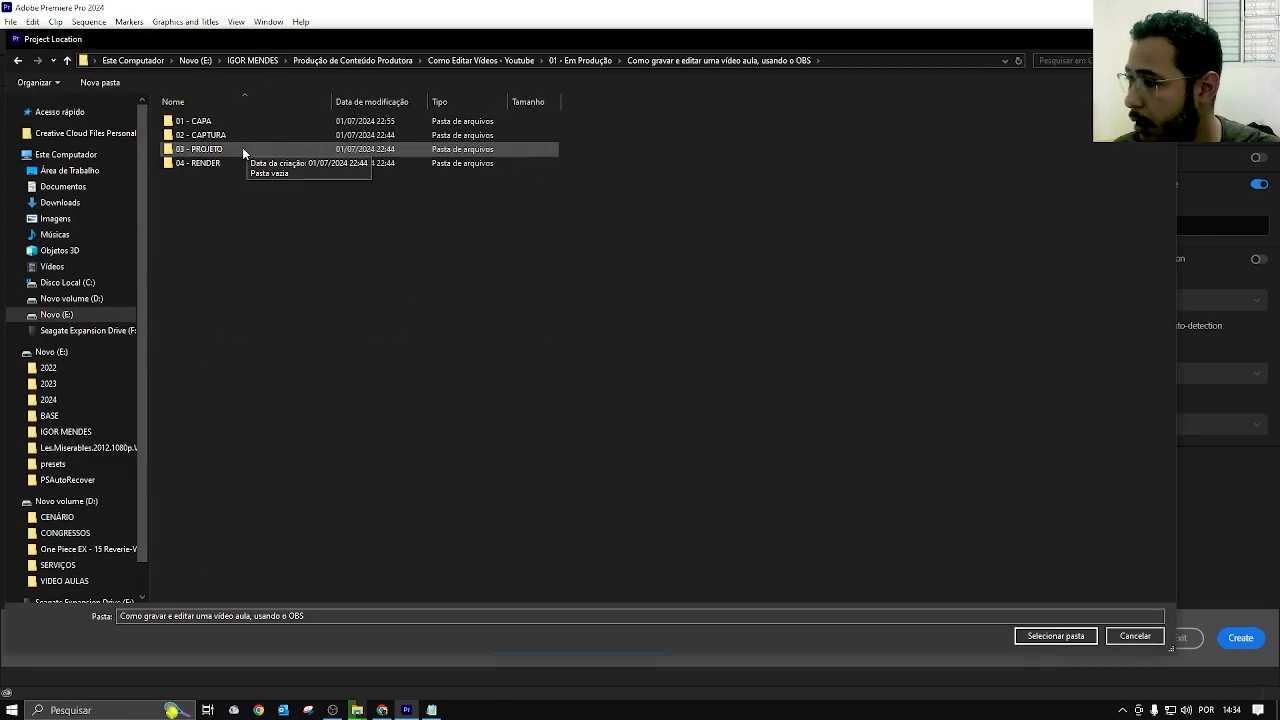
{"action": "left_click", "coordinate": [242, 149]}
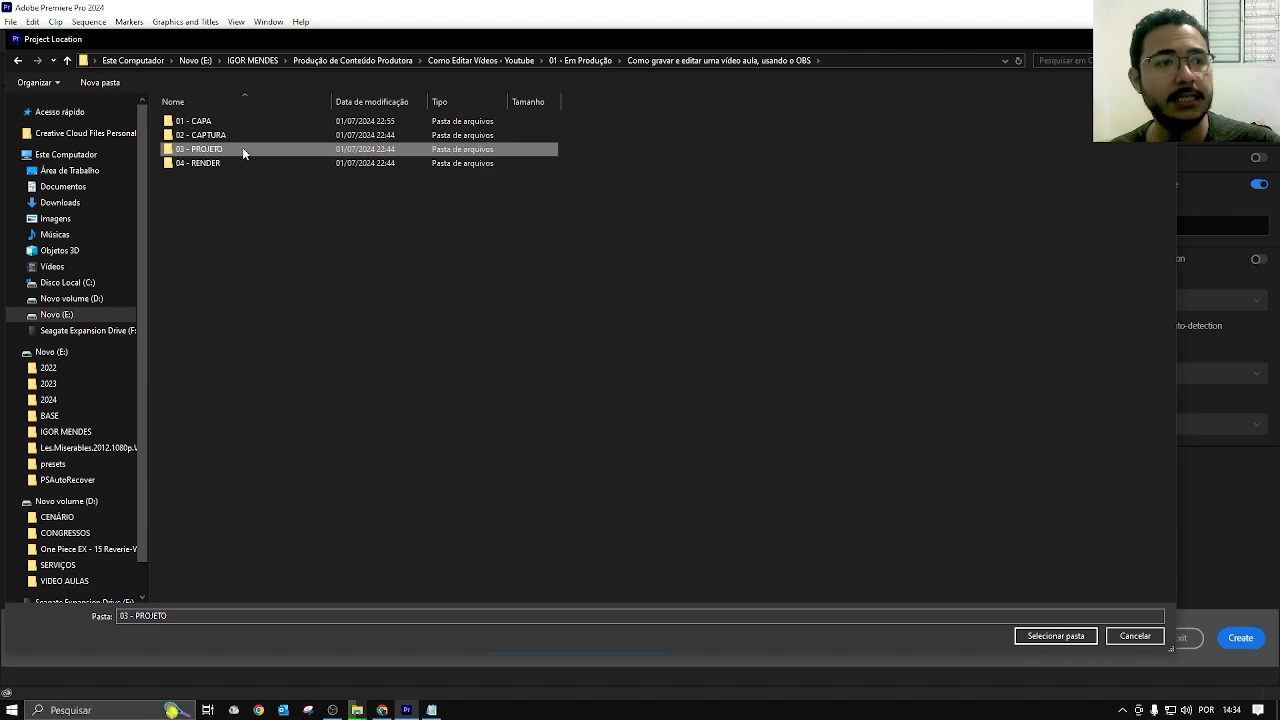
{"action": "double_click", "coordinate": [242, 149]}
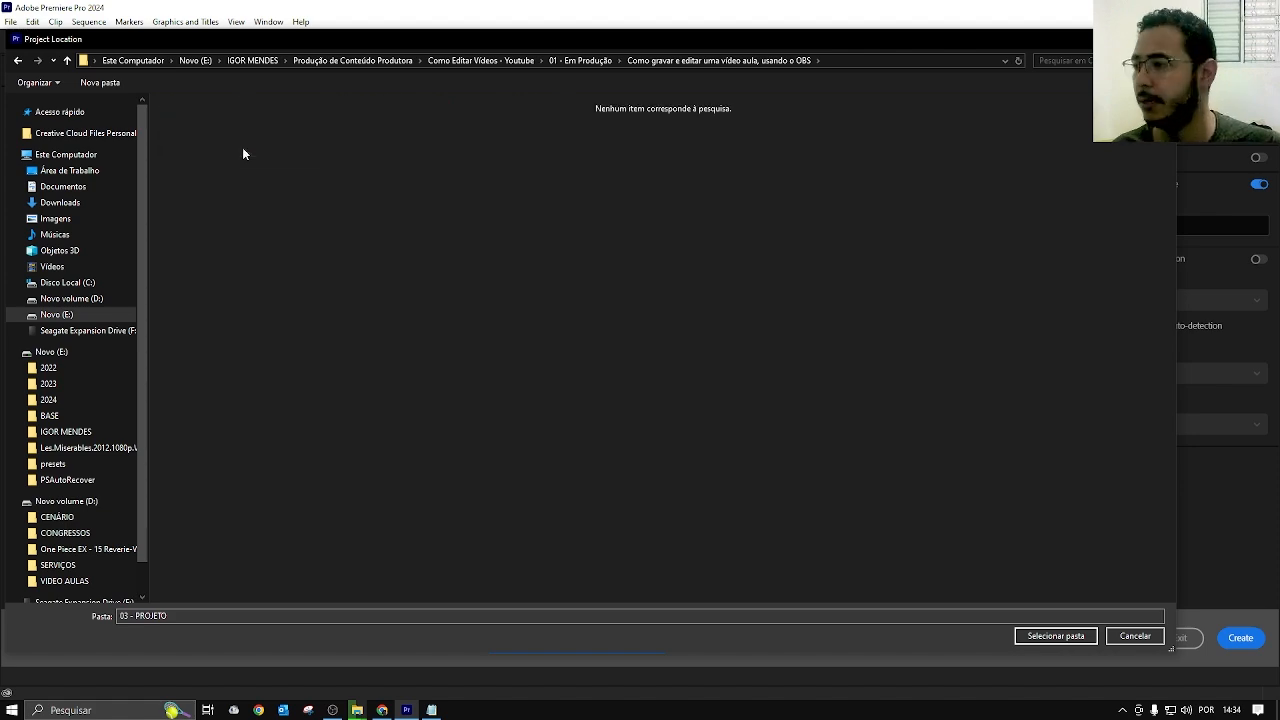
{"action": "left_click", "coordinate": [1068, 637]}
{"action": "left_click", "coordinate": [1241, 637]}
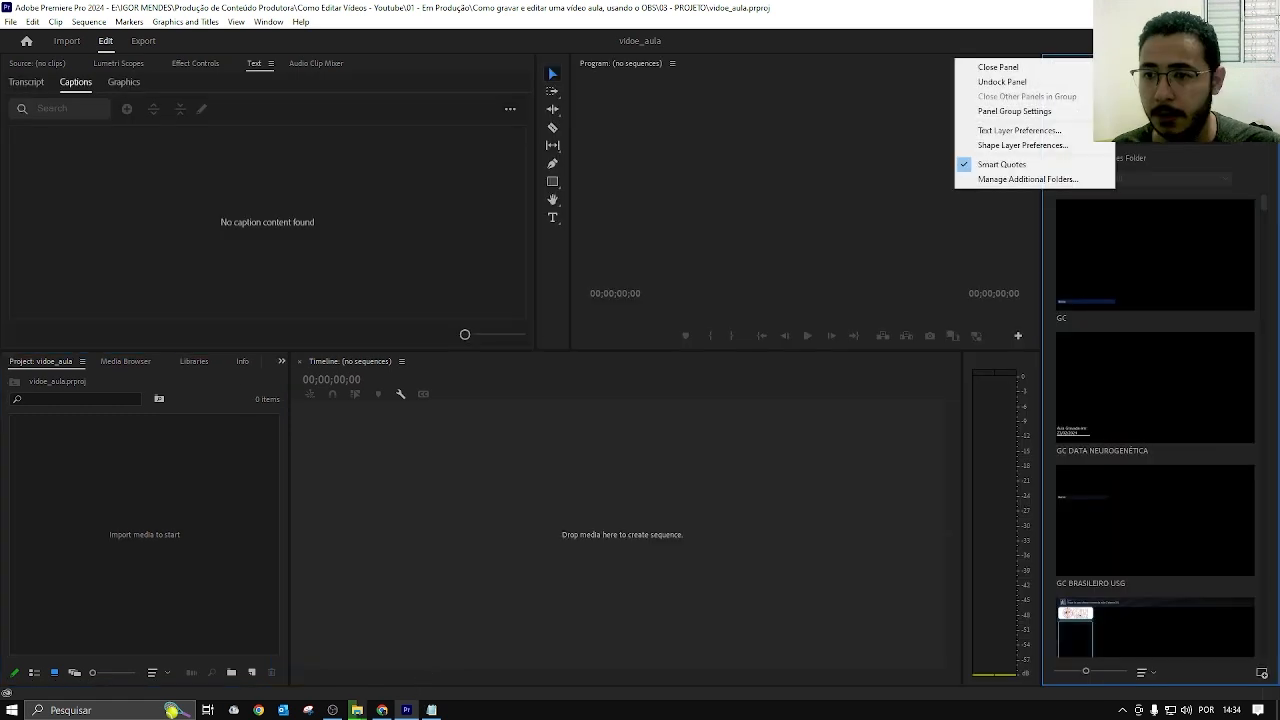
{"action": "left_click_drag", "start_coordinate": [1148, 350], "coordinate": [1086, 314]}
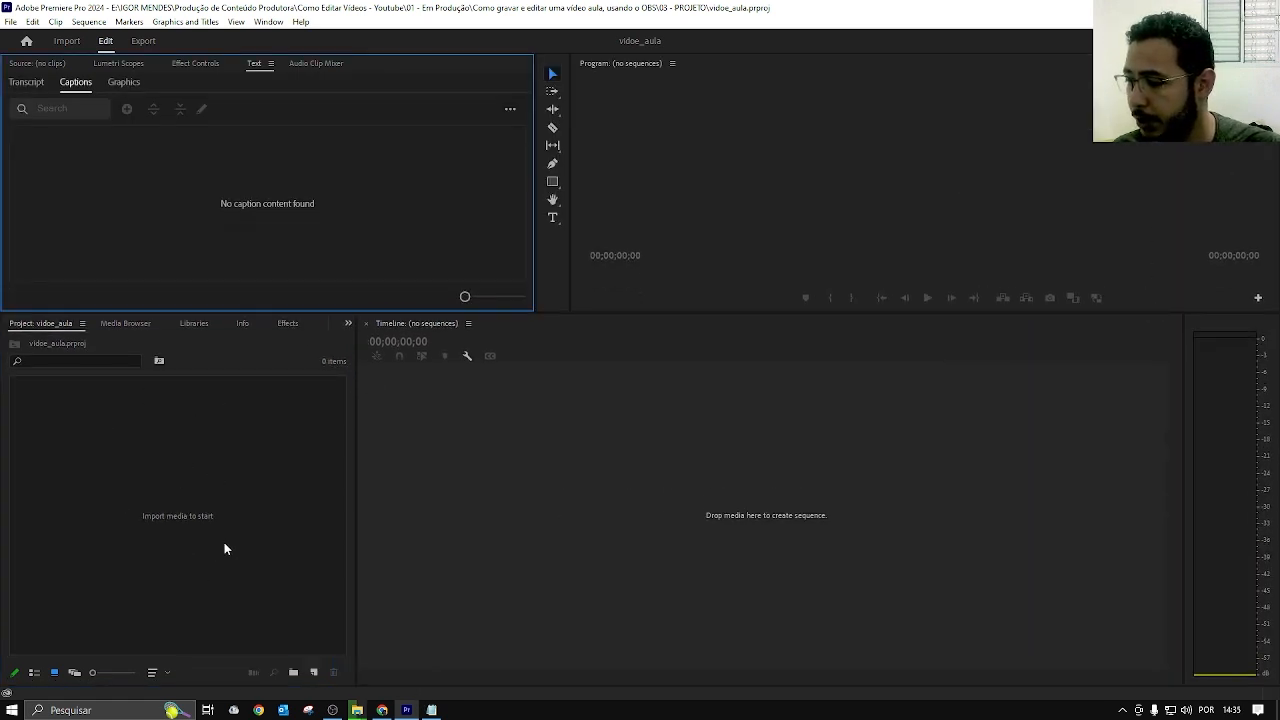
Import 202407021132.mp4 into the project from File Explorer's "CAPTAÇÃO DA AULA" folder, and put the folder window away.
{"action": "double_click", "coordinate": [212, 481]}
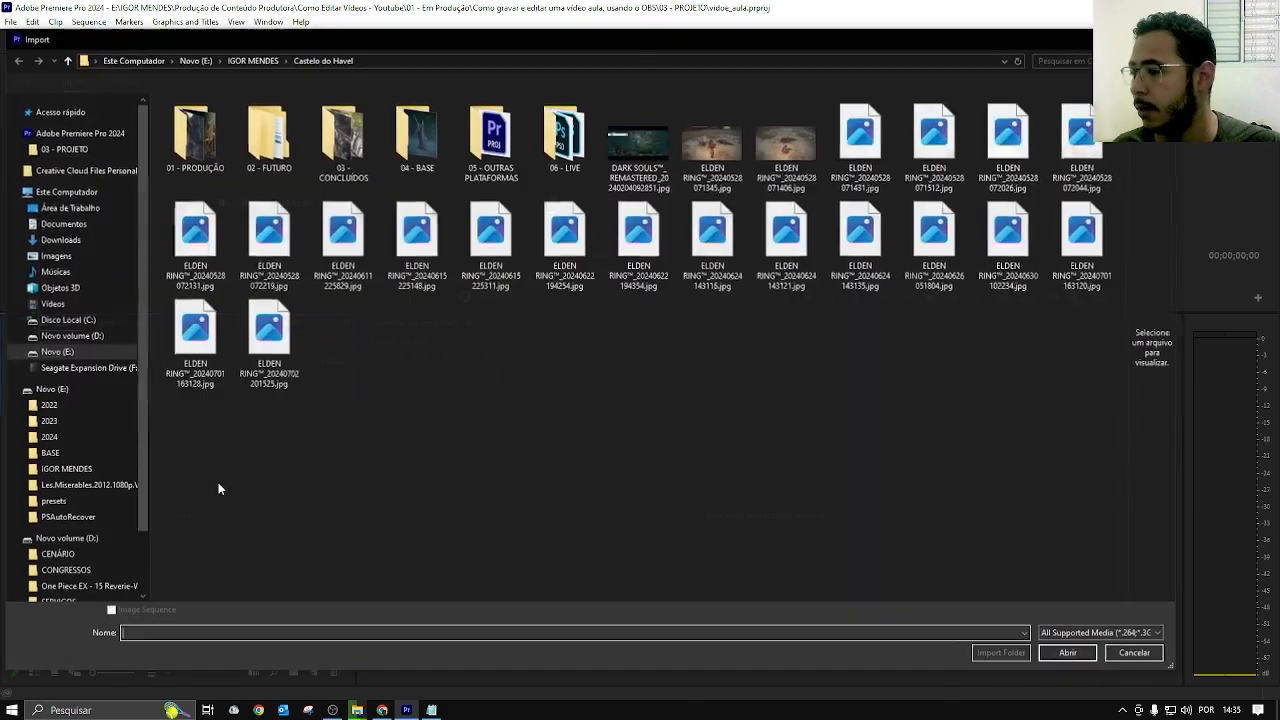
{"action": "left_click", "coordinate": [1134, 653]}
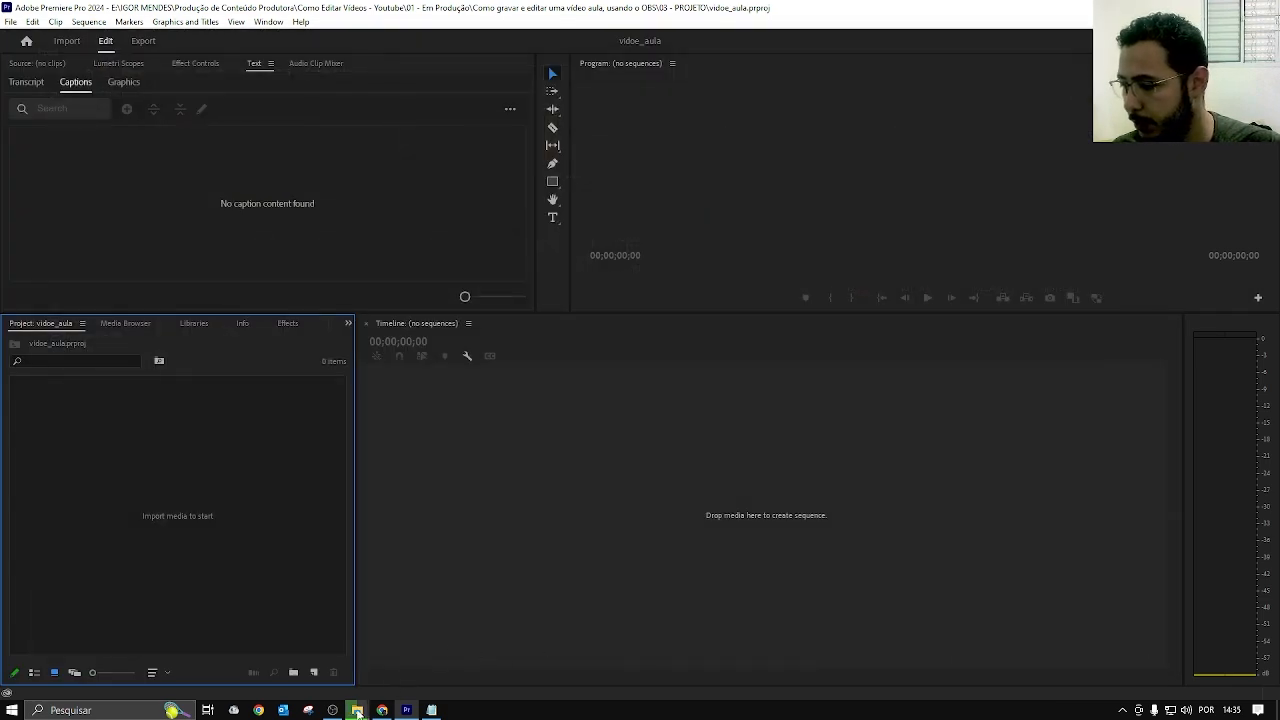
{"action": "mouse_move", "coordinate": [366, 707]}
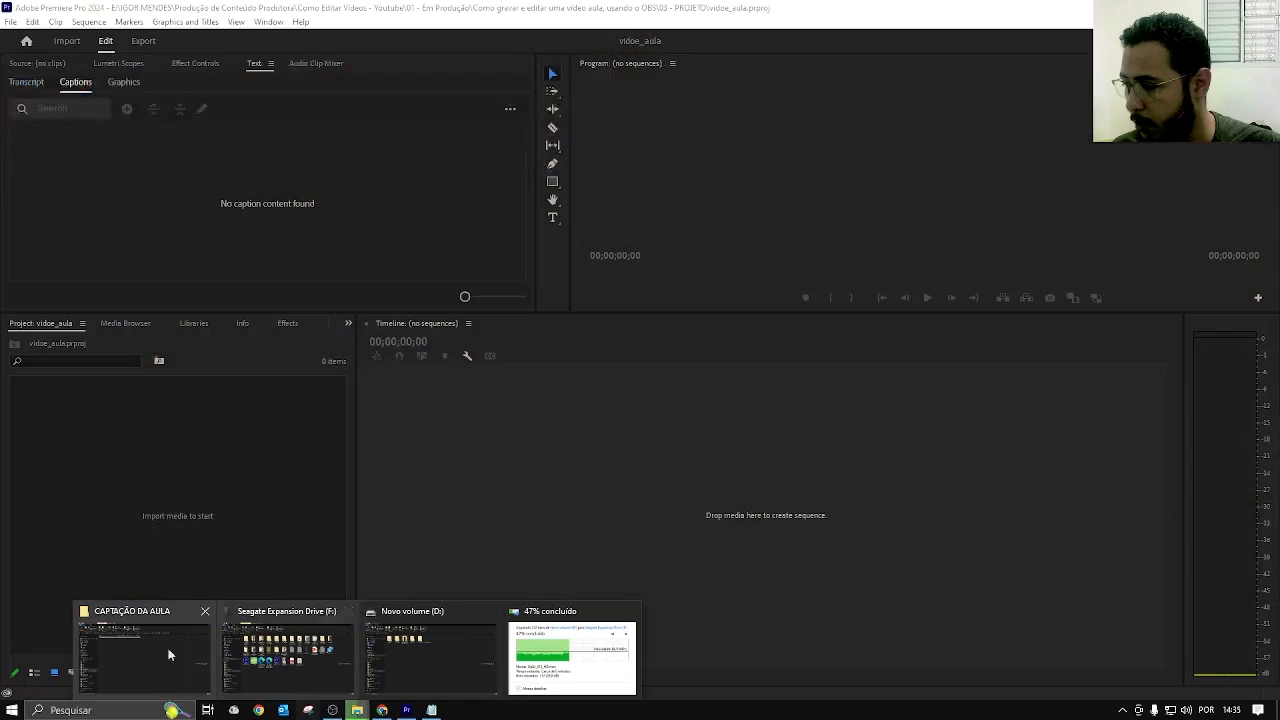
{"action": "left_click", "coordinate": [166, 651]}
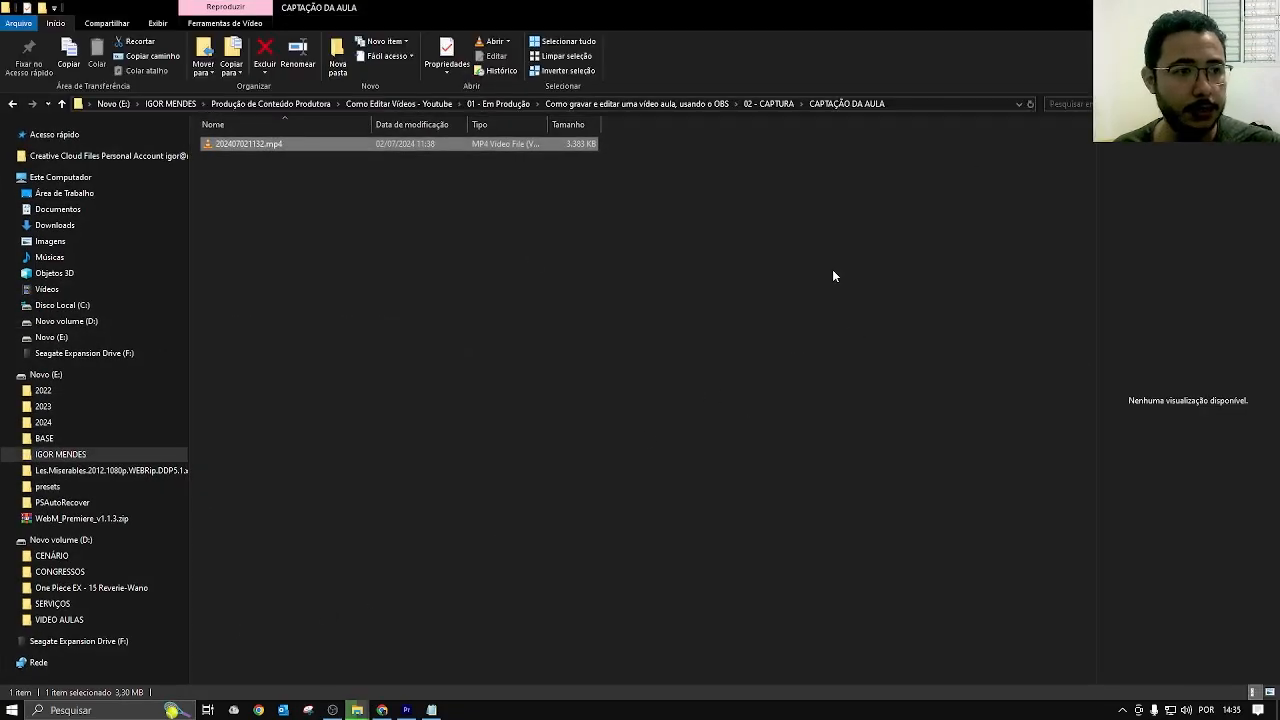
{"action": "left_click_drag", "start_coordinate": [665, 5], "coordinate": [957, 24]}
{"action": "left_click_drag", "start_coordinate": [823, 168], "coordinate": [168, 514]}
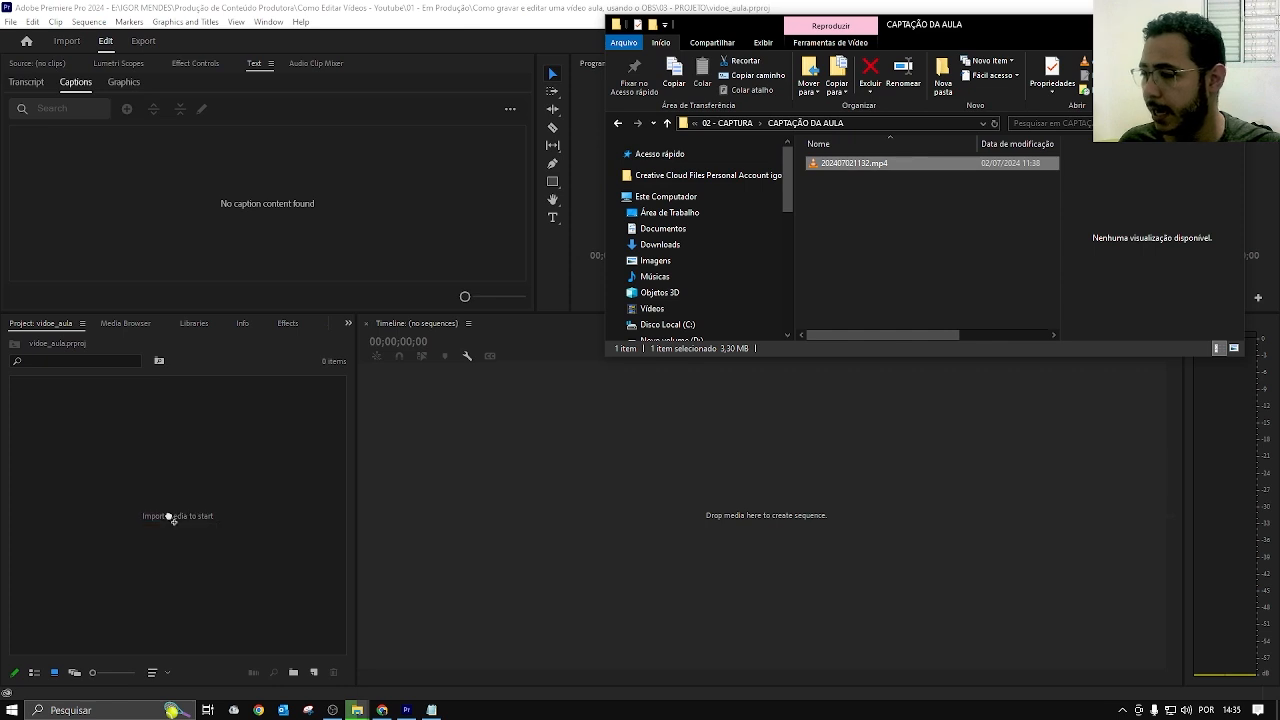
{"action": "left_click", "coordinate": [1168, 24]}
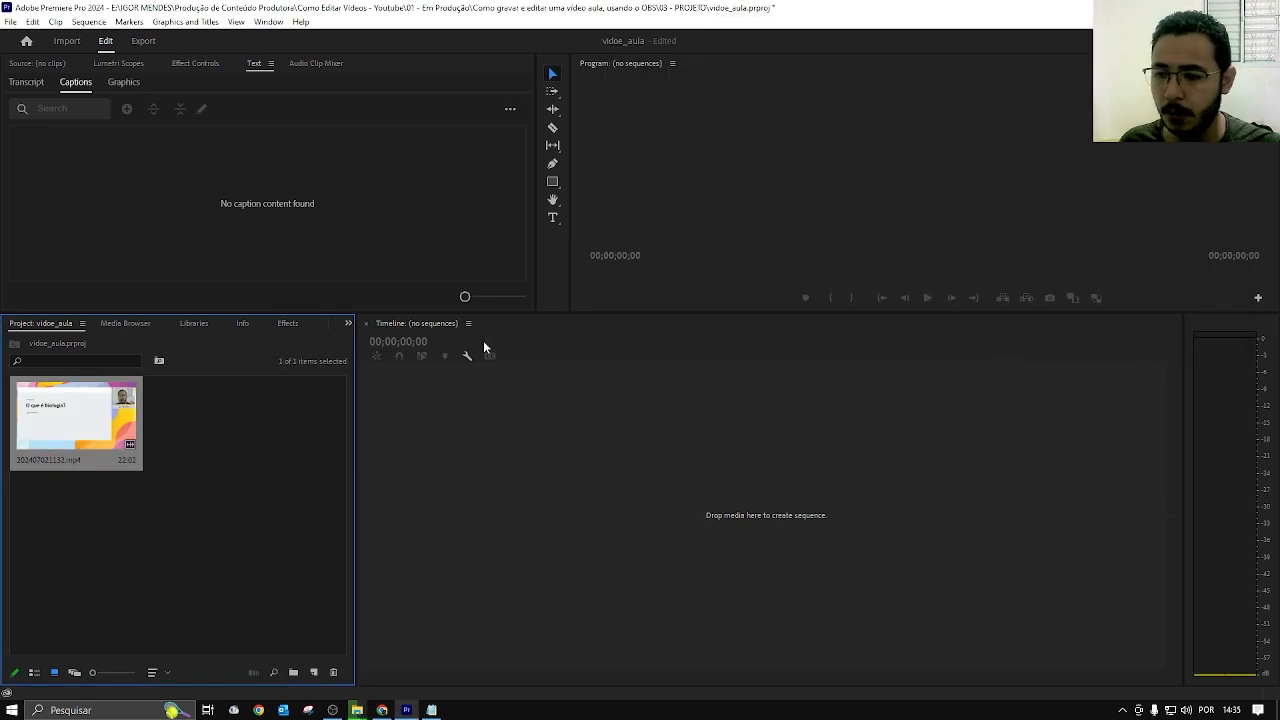
{"action": "left_click", "coordinate": [285, 393]}
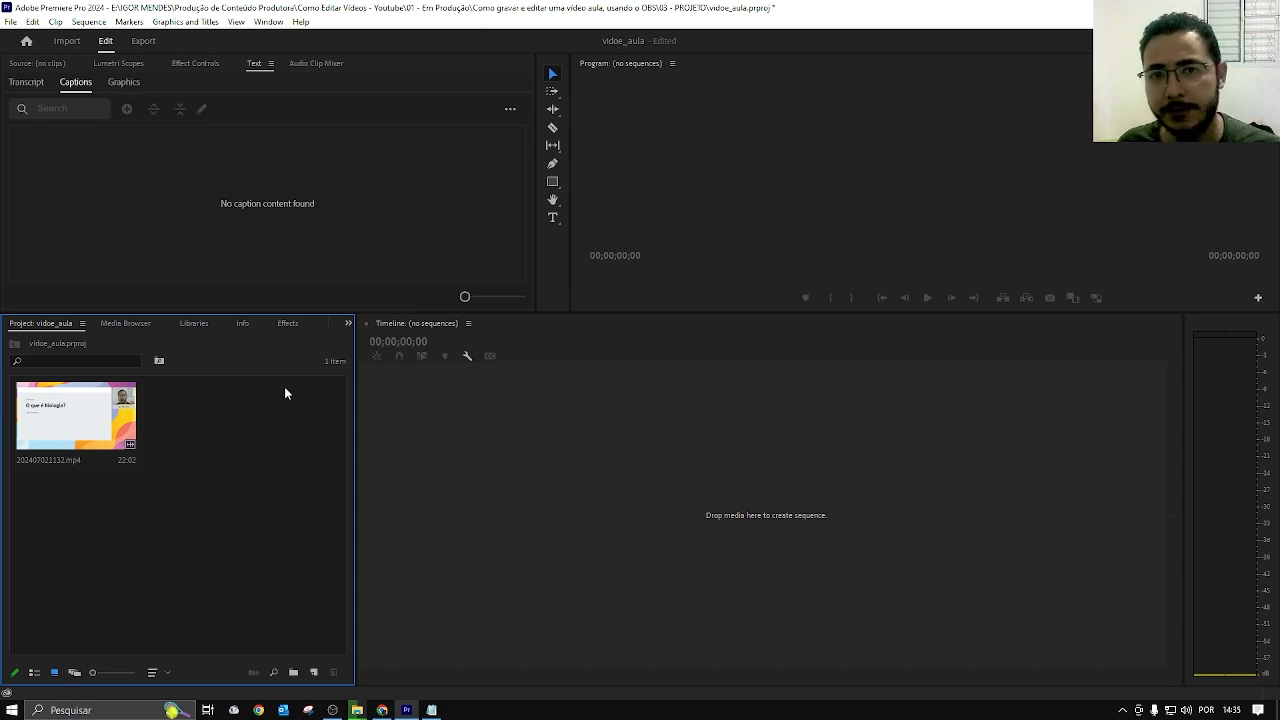
{"action": "left_click", "coordinate": [314, 672]}
{"action": "left_click", "coordinate": [314, 672]}
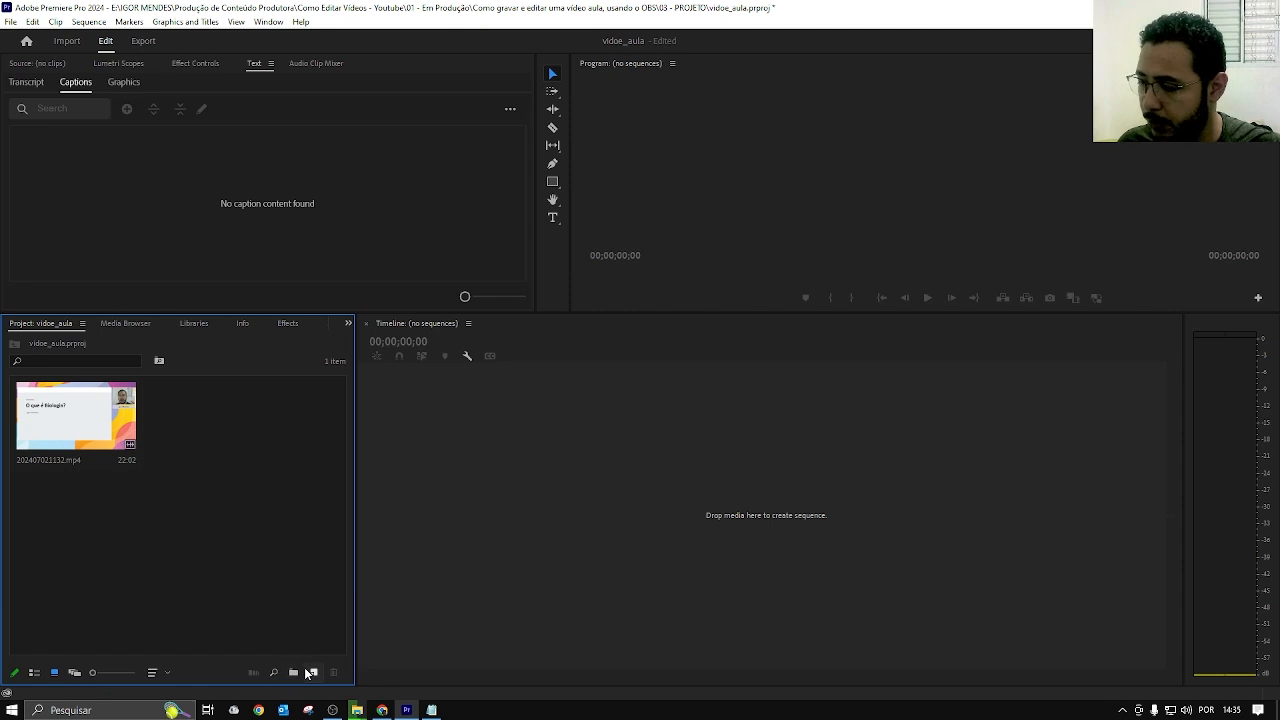
{"action": "left_click", "coordinate": [314, 672]}
{"action": "left_click", "coordinate": [349, 541]}
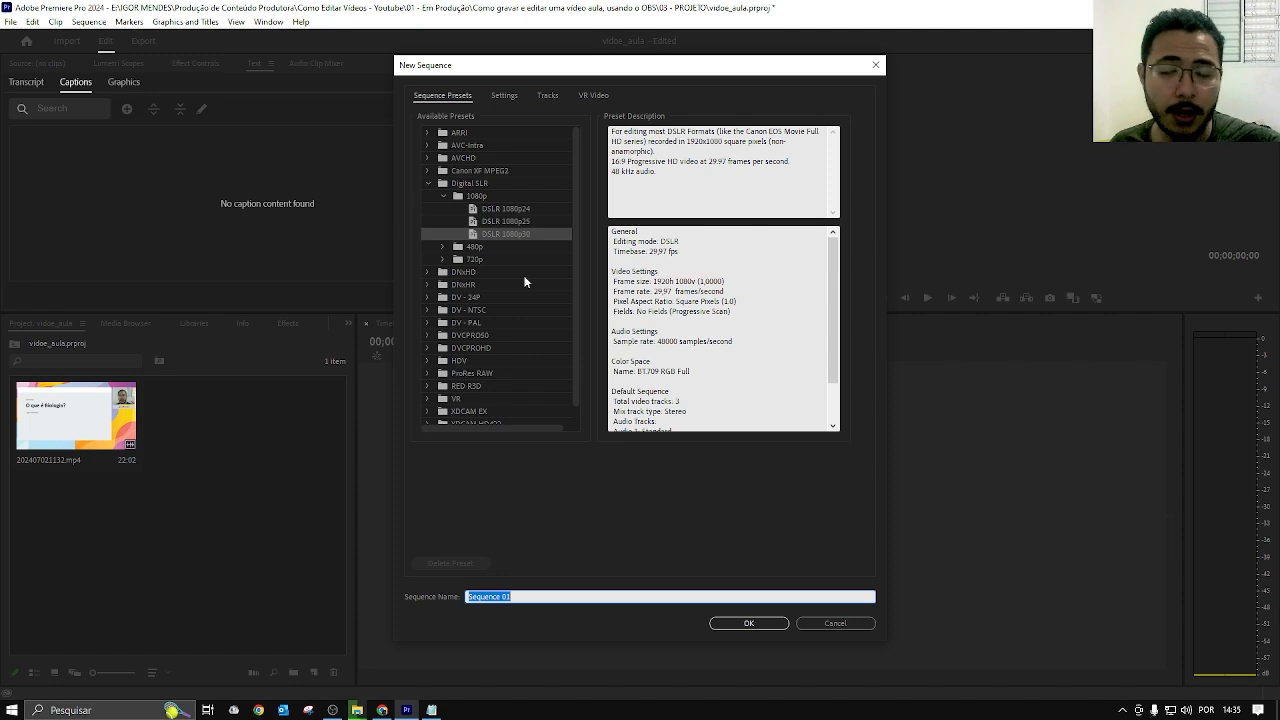
{"action": "left_click", "coordinate": [821, 622]}
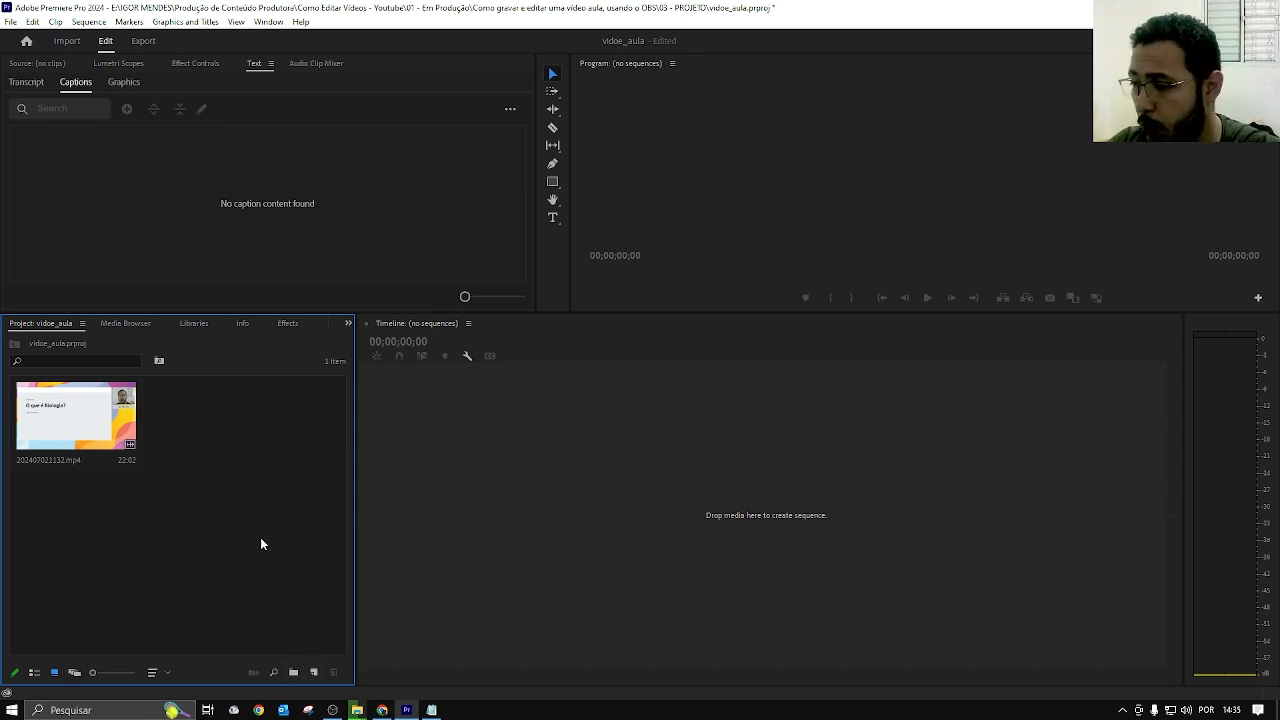
Create a sequence from the 202407021132.mp4 clip, and enlarge the preview area and the Audio 1 track.
{"action": "right_click", "coordinate": [78, 422]}
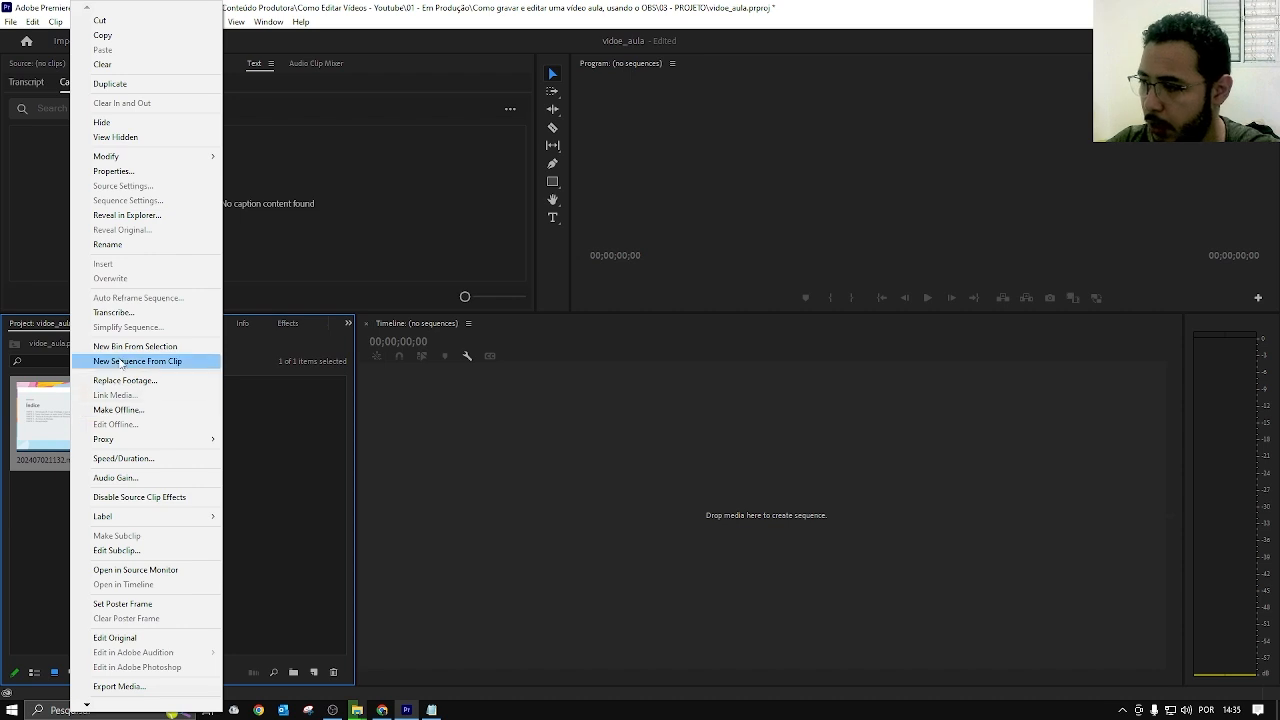
{"action": "left_click", "coordinate": [198, 364]}
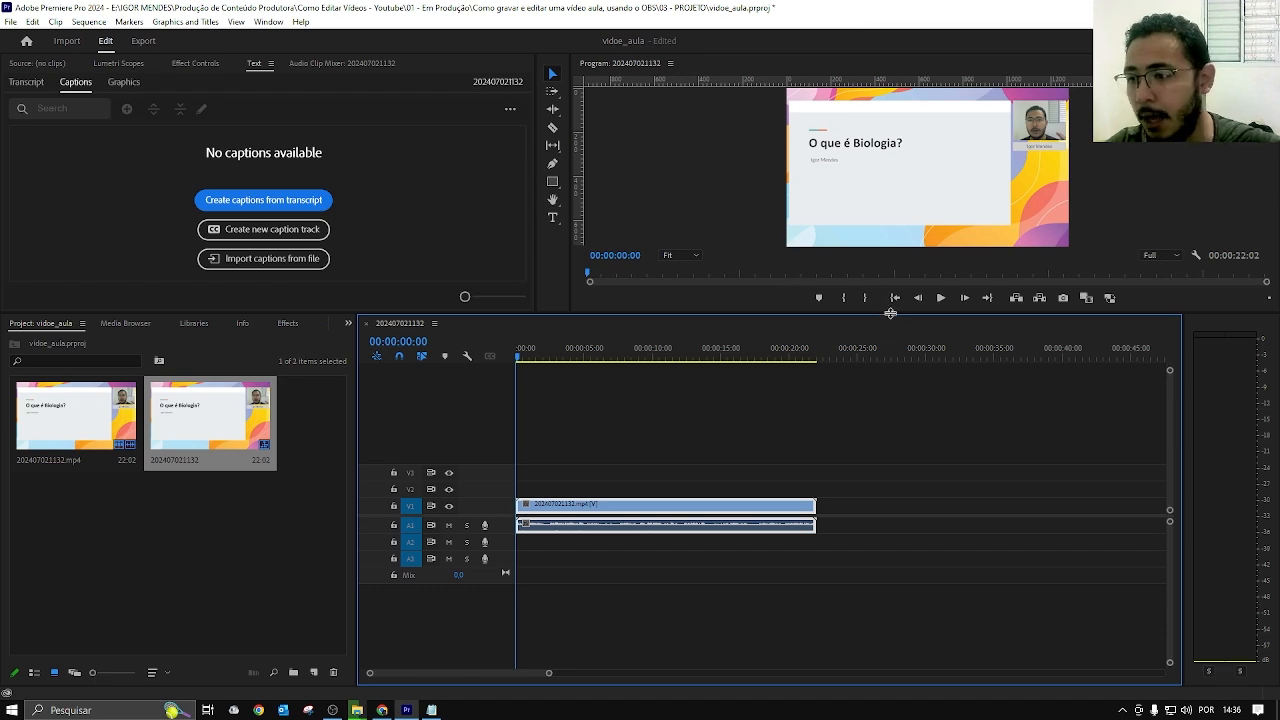
{"action": "left_click_drag", "start_coordinate": [890, 313], "coordinate": [875, 448]}
{"action": "left_click_drag", "start_coordinate": [1170, 588], "coordinate": [1170, 588]}
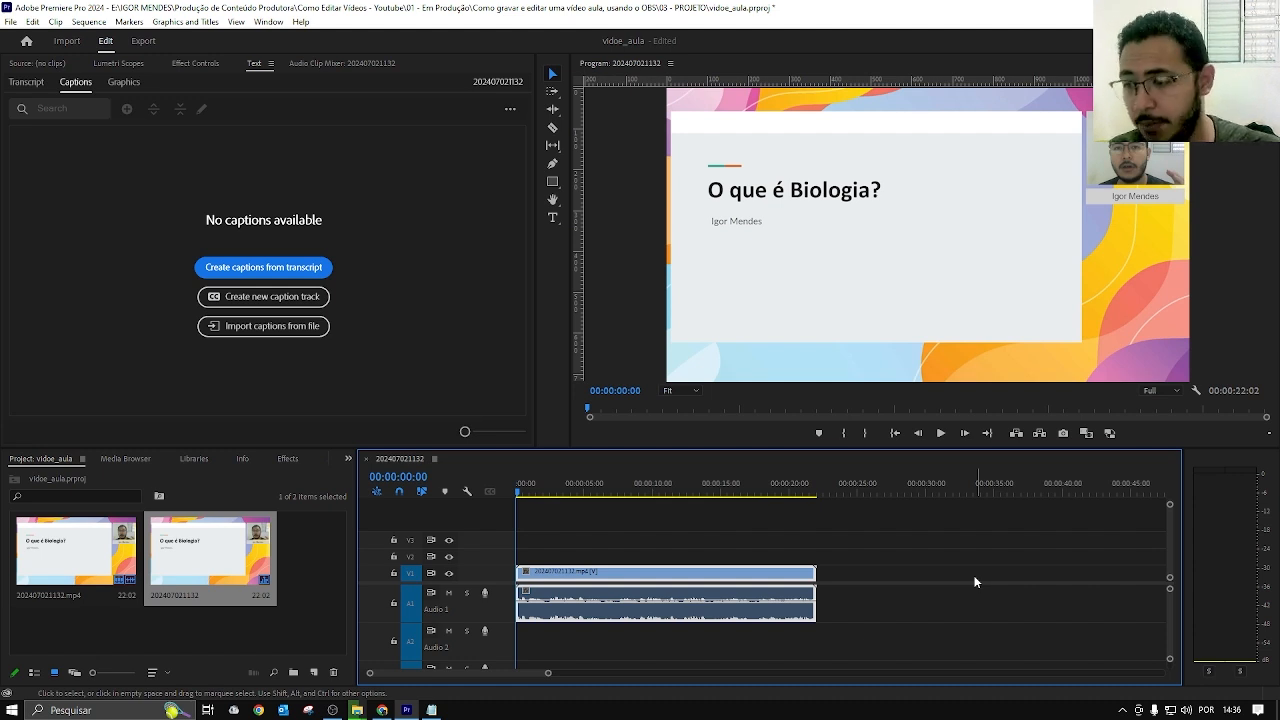
Split the clip with the Razor tool at 00:00:14:10 and again at about 00:00:18.
{"action": "left_click_drag", "start_coordinate": [523, 491], "coordinate": [713, 490]}
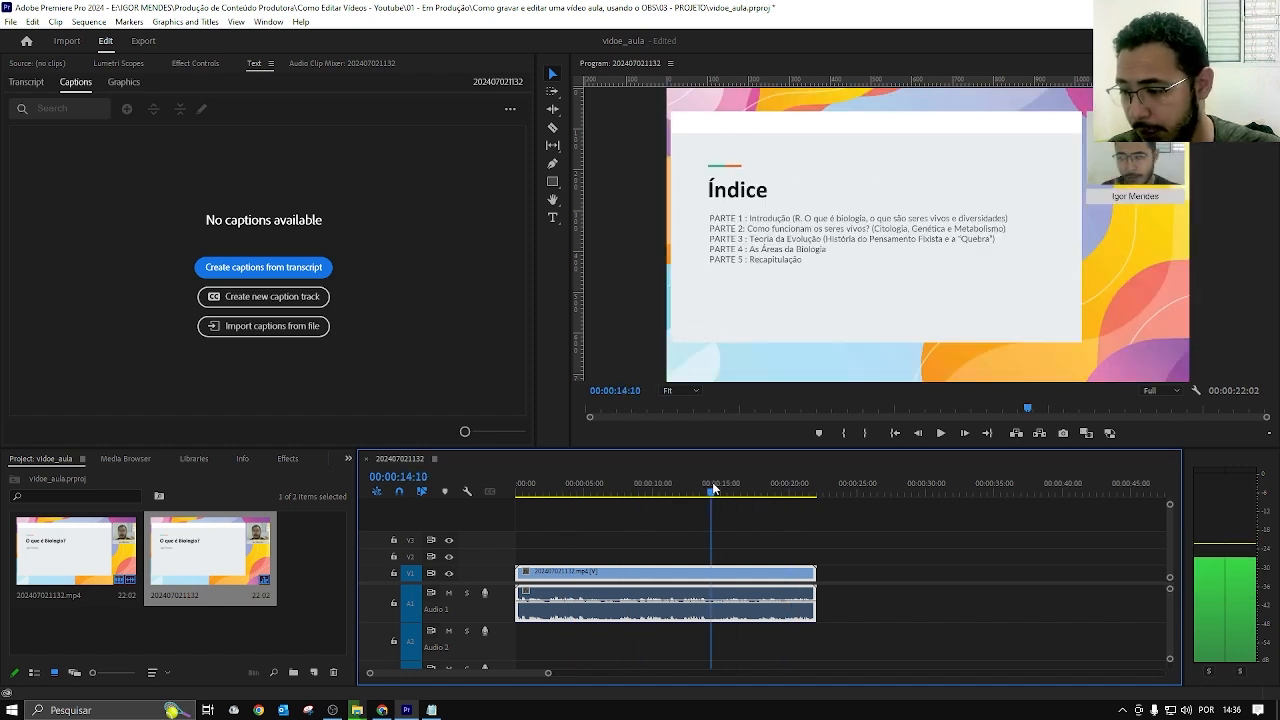
{"action": "left_click", "coordinate": [743, 547]}
{"action": "left_click", "coordinate": [732, 576]}
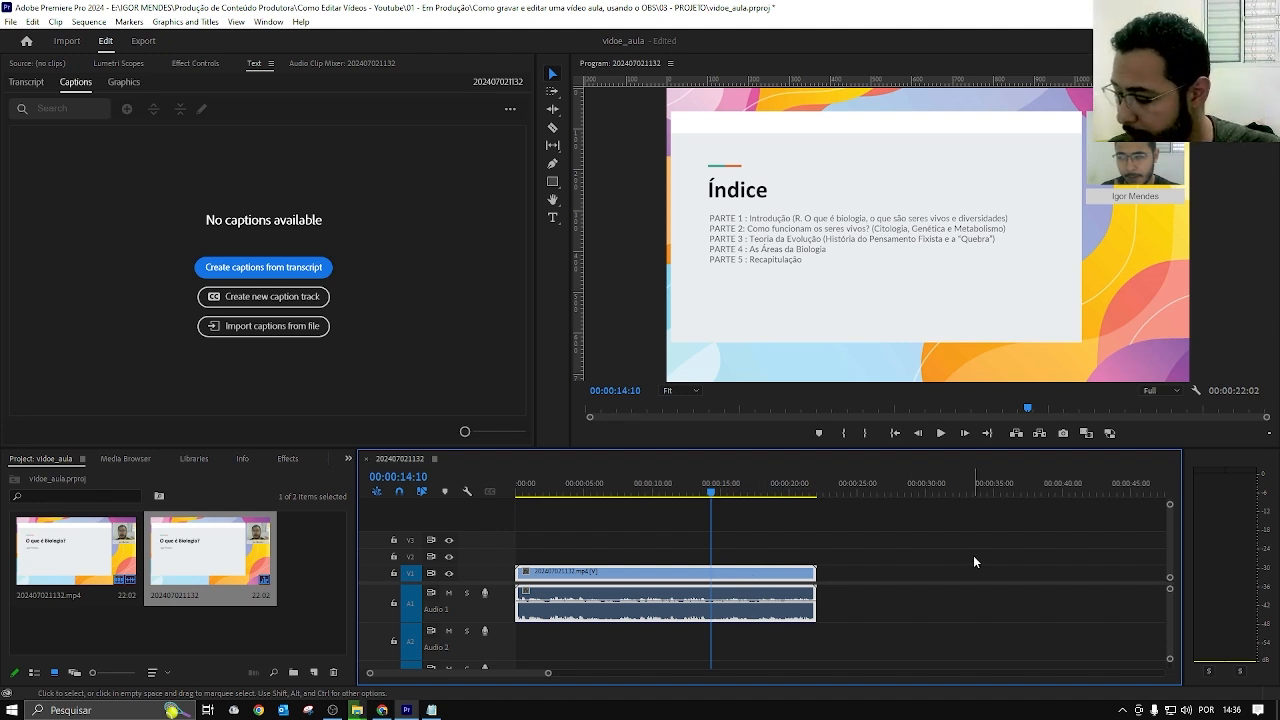
{"action": "key", "text": "ctrl+k"}
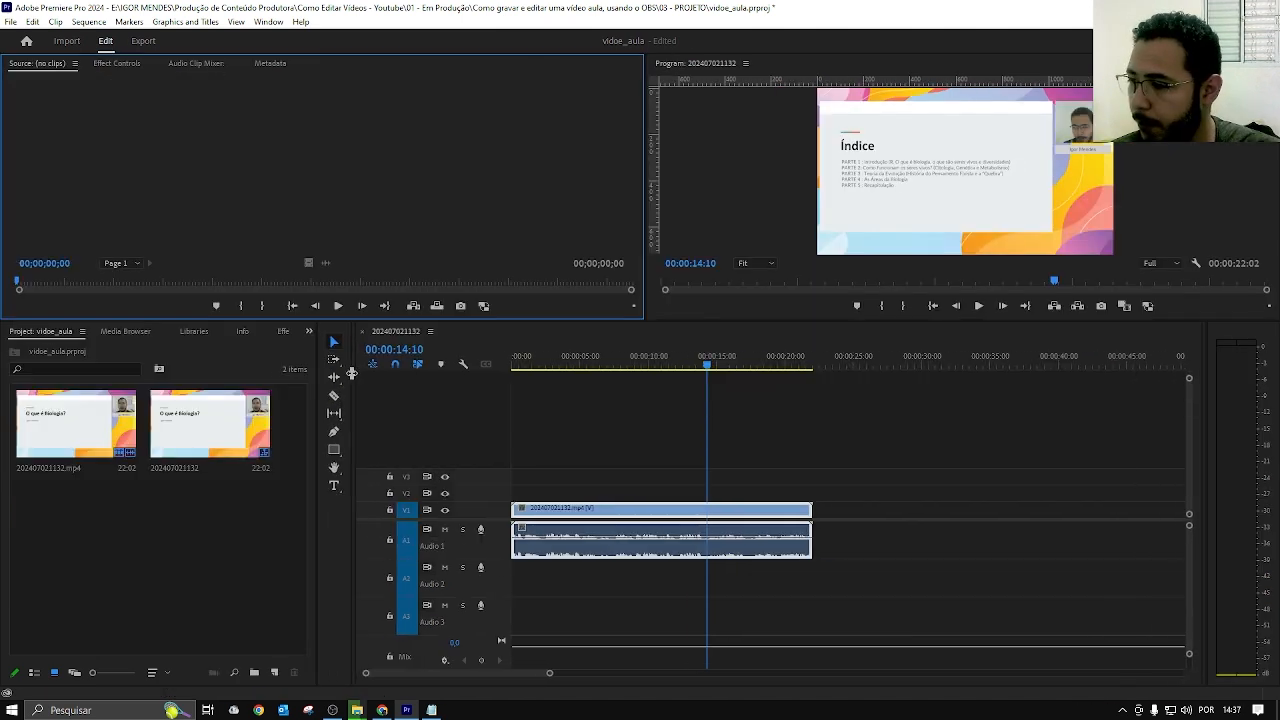
{"action": "left_click_drag", "start_coordinate": [351, 373], "coordinate": [341, 373]}
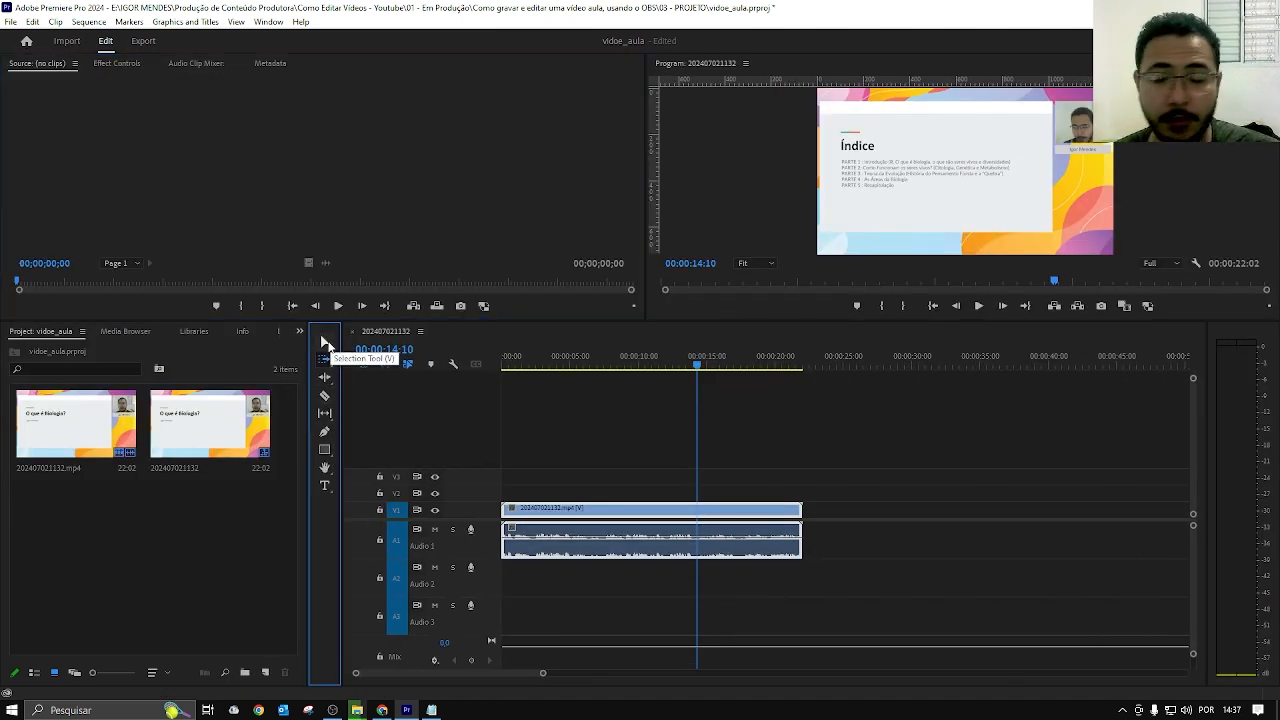
{"action": "left_click", "coordinate": [325, 397]}
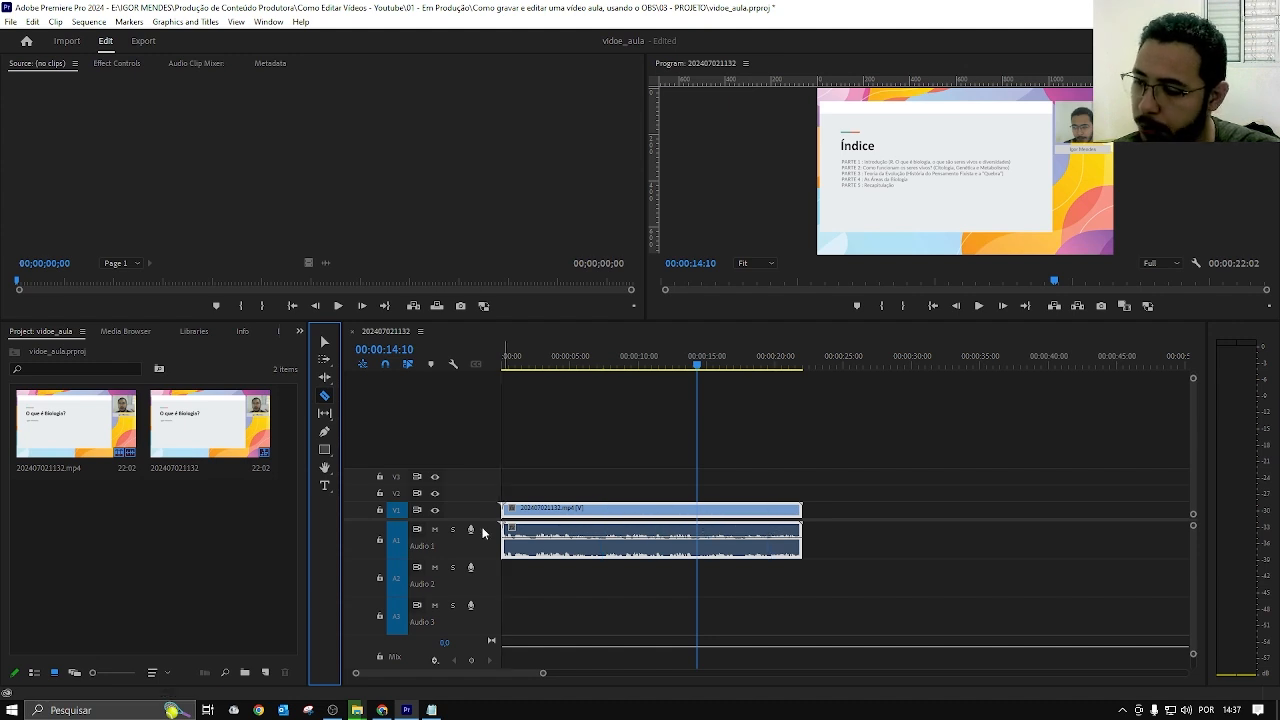
{"action": "left_click", "coordinate": [698, 519]}
{"action": "left_click", "coordinate": [751, 515]}
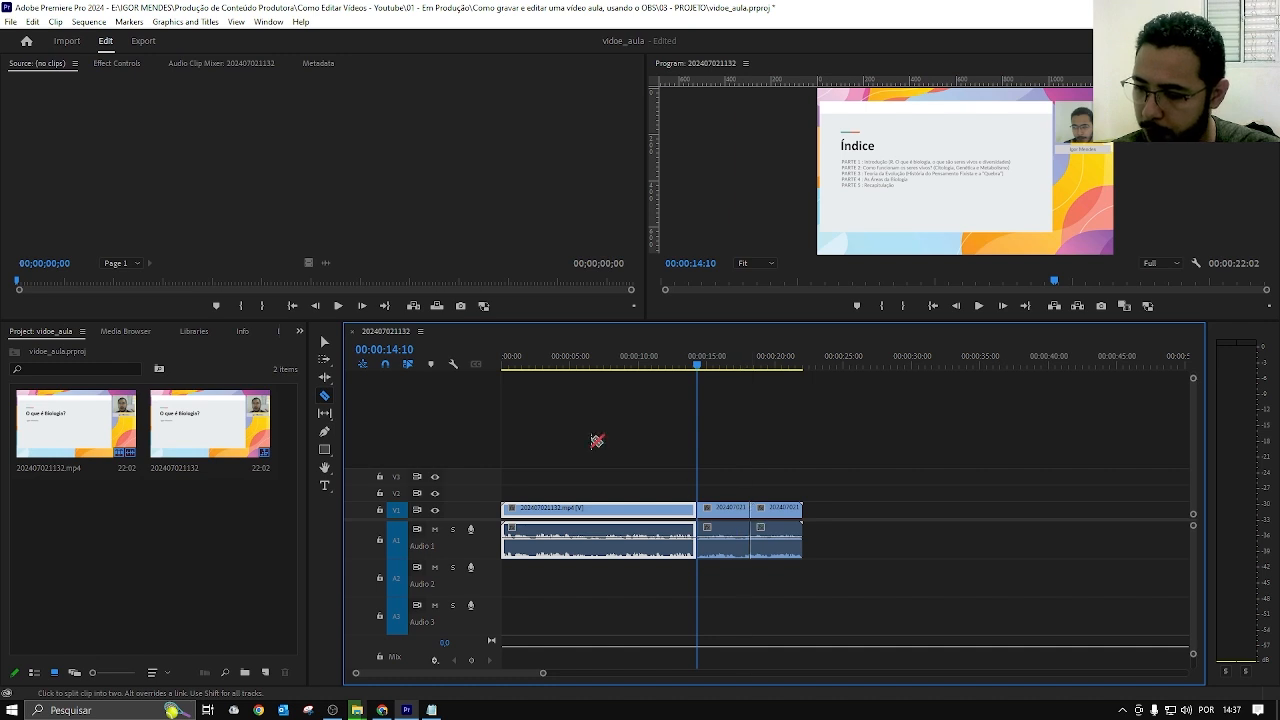
Select each of the three clip pieces in turn to check that they are separate.
{"action": "left_click", "coordinate": [324, 341]}
{"action": "left_click", "coordinate": [826, 379]}
{"action": "left_click", "coordinate": [842, 364]}
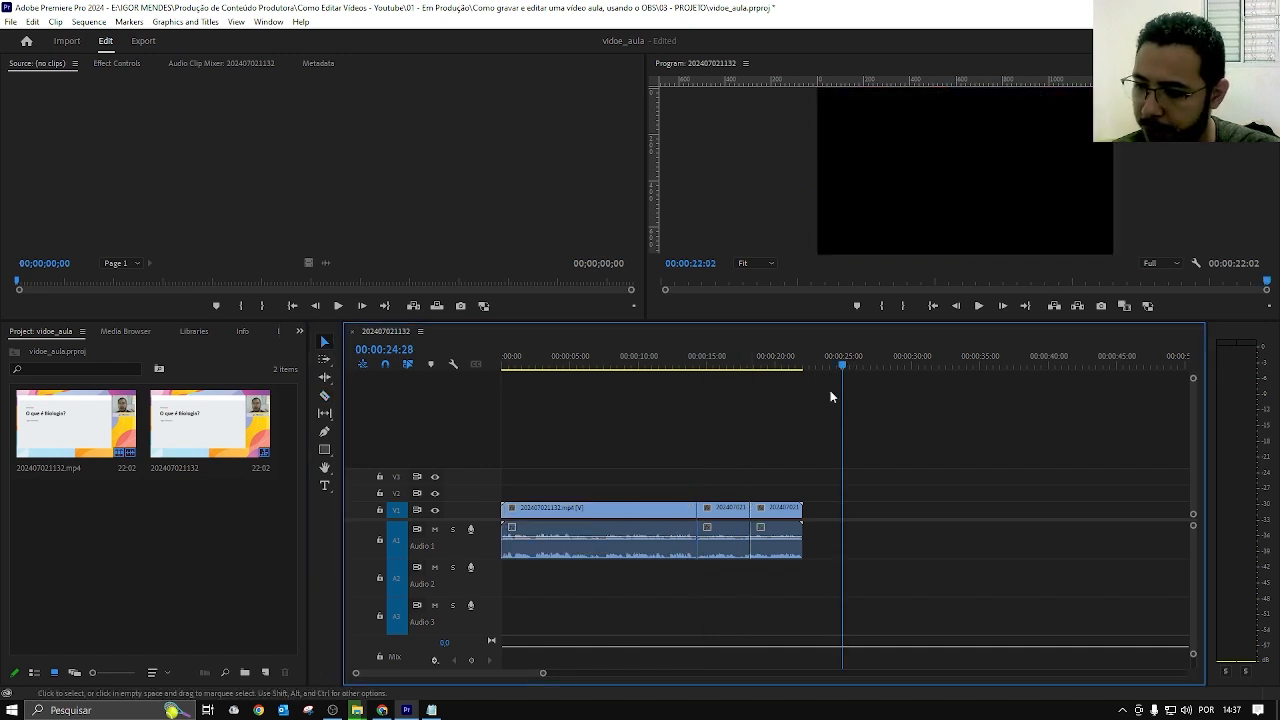
{"action": "left_click", "coordinate": [614, 520]}
{"action": "left_click", "coordinate": [732, 534]}
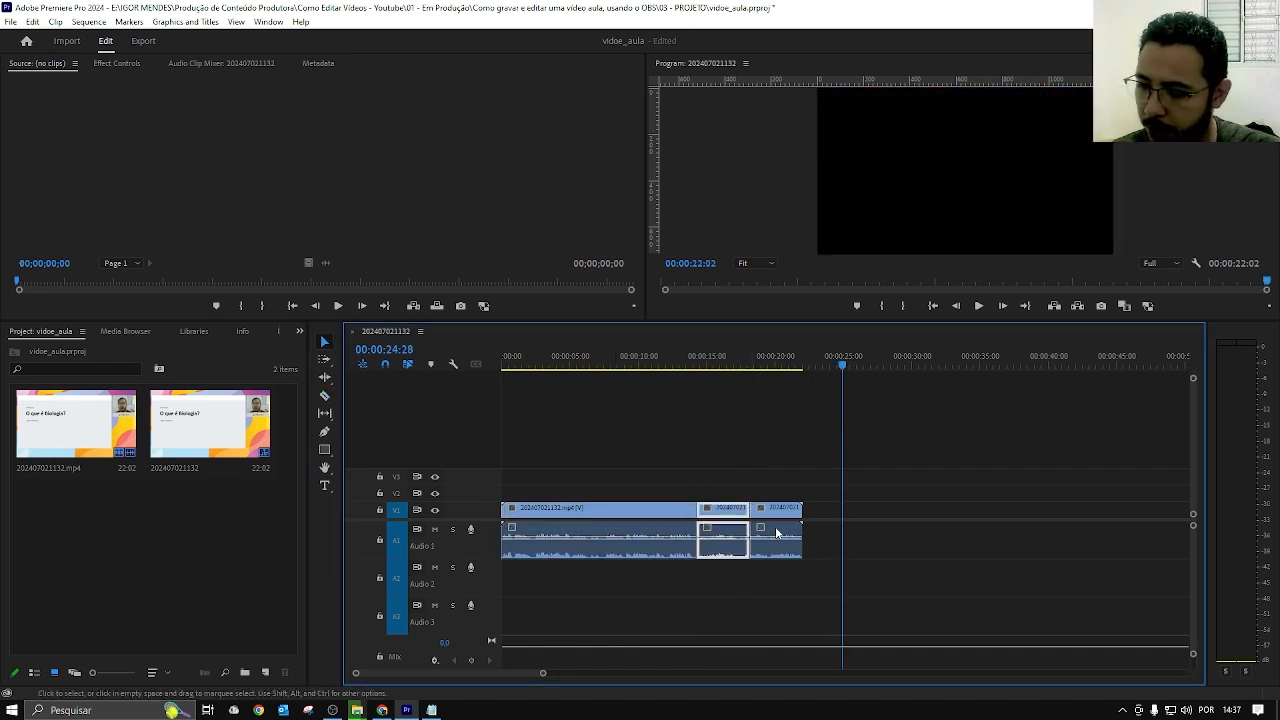
{"action": "left_click", "coordinate": [792, 534]}
{"action": "left_click", "coordinate": [660, 533]}
{"action": "left_click", "coordinate": [720, 532]}
{"action": "left_click", "coordinate": [770, 532]}
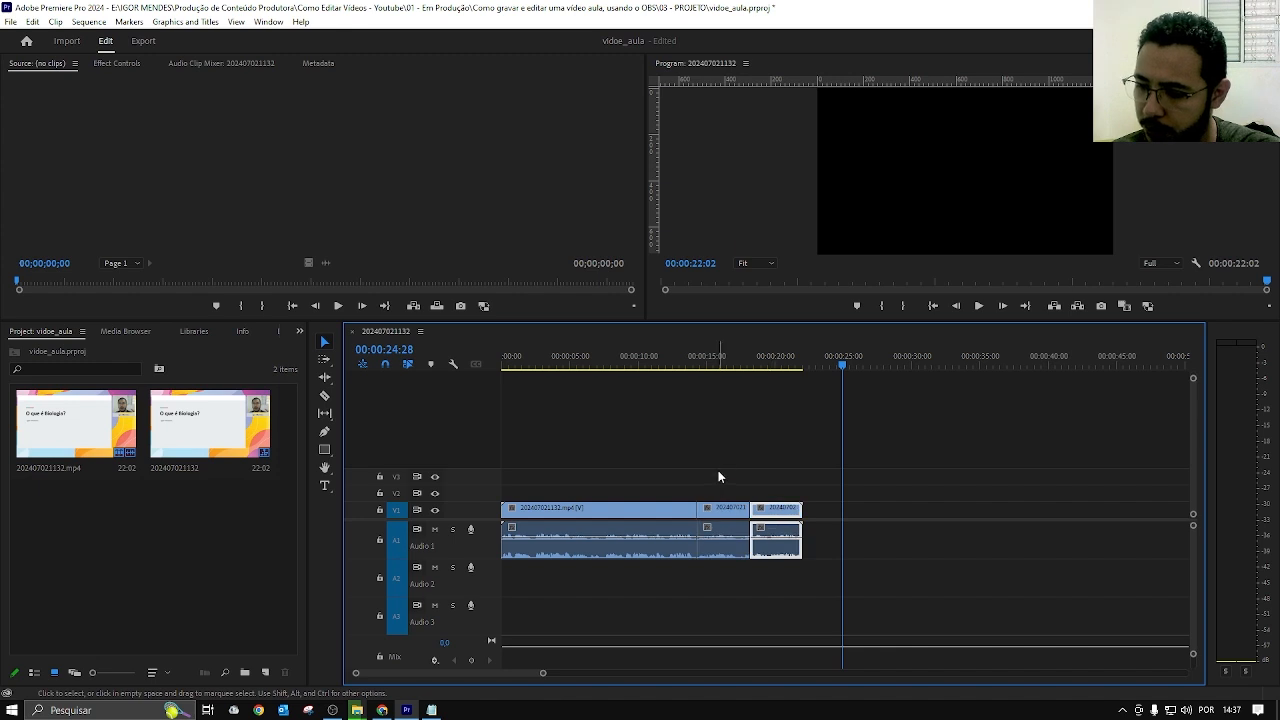
Delete the middle clip piece and undo the deletion.
{"action": "left_click_drag", "start_coordinate": [717, 474], "coordinate": [727, 577]}
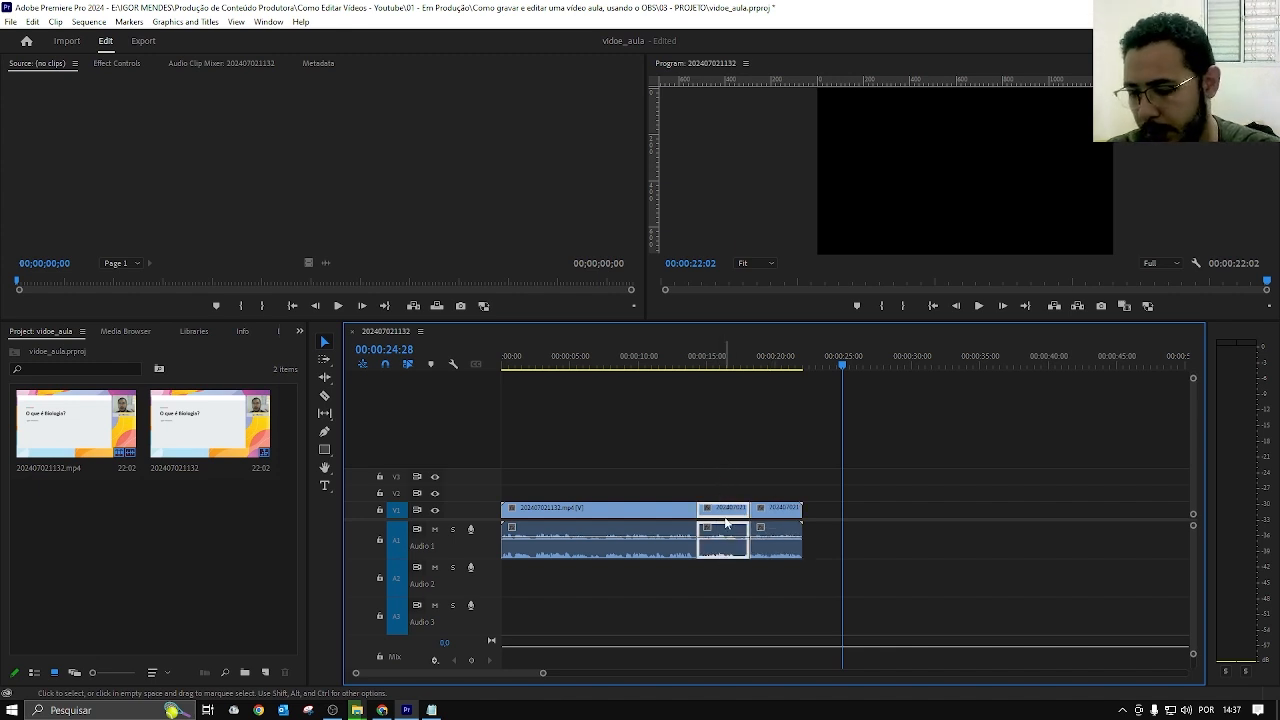
{"action": "key", "text": "Delete"}
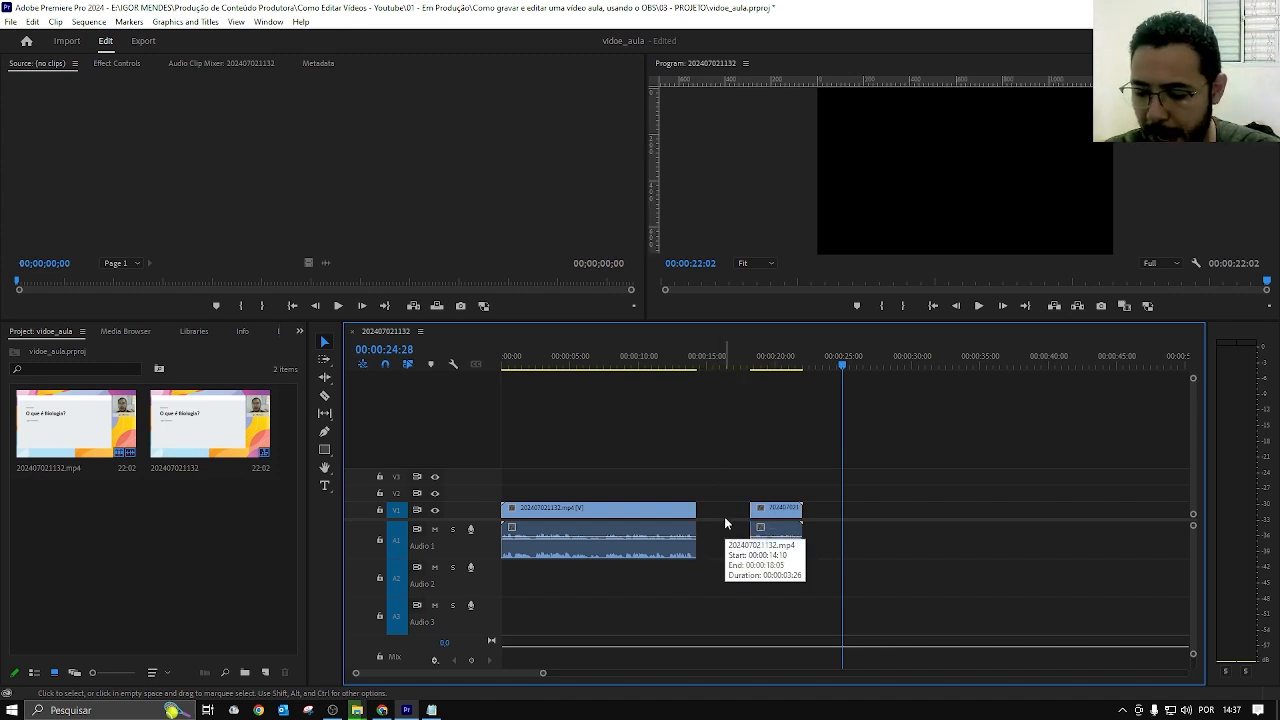
{"action": "key", "text": "ctrl+z"}
Delete the middle clip piece again and close the gap it leaves with Ripple Delete.
{"action": "left_click", "coordinate": [725, 510]}
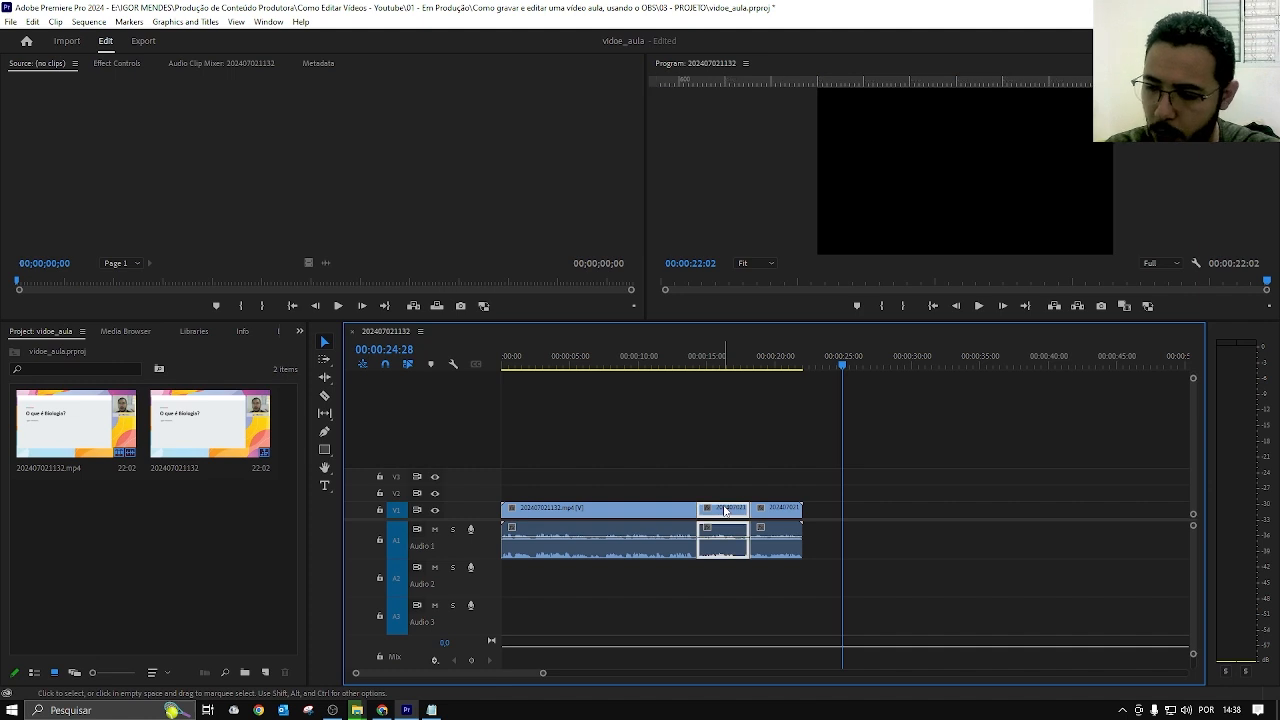
{"action": "key", "text": "Delete"}
{"action": "right_click", "coordinate": [725, 511]}
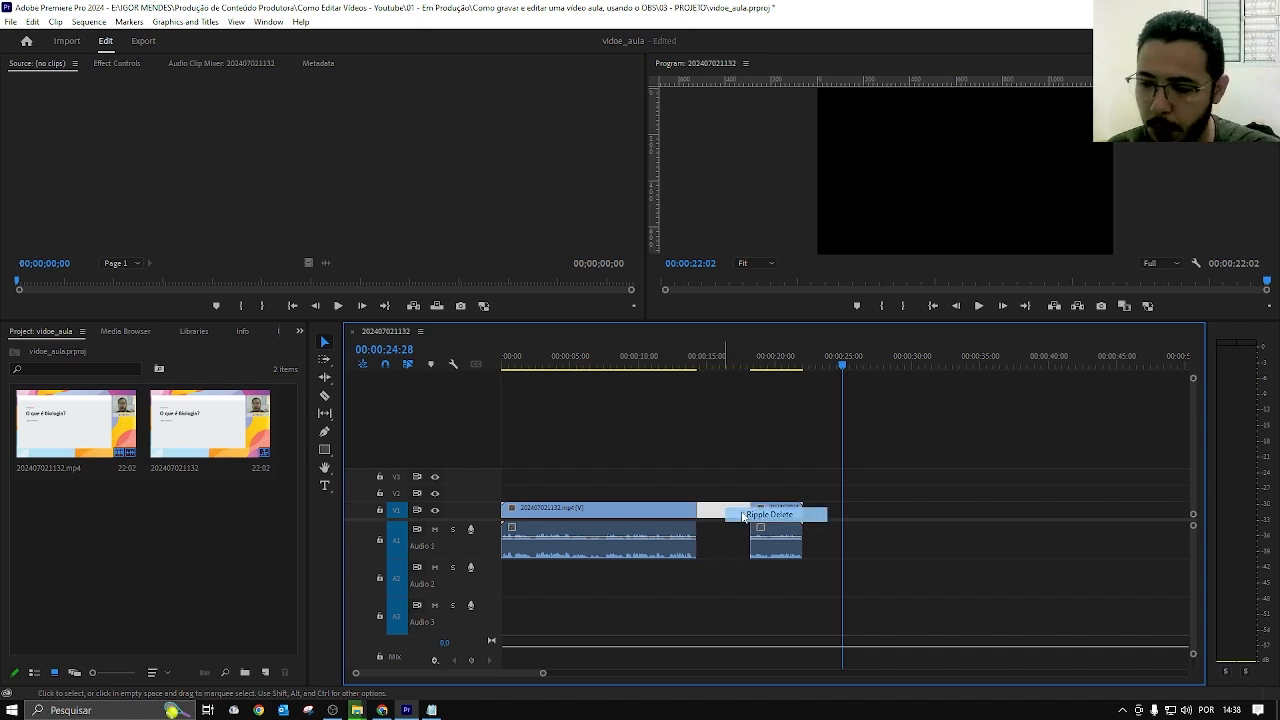
{"action": "left_click", "coordinate": [742, 515]}
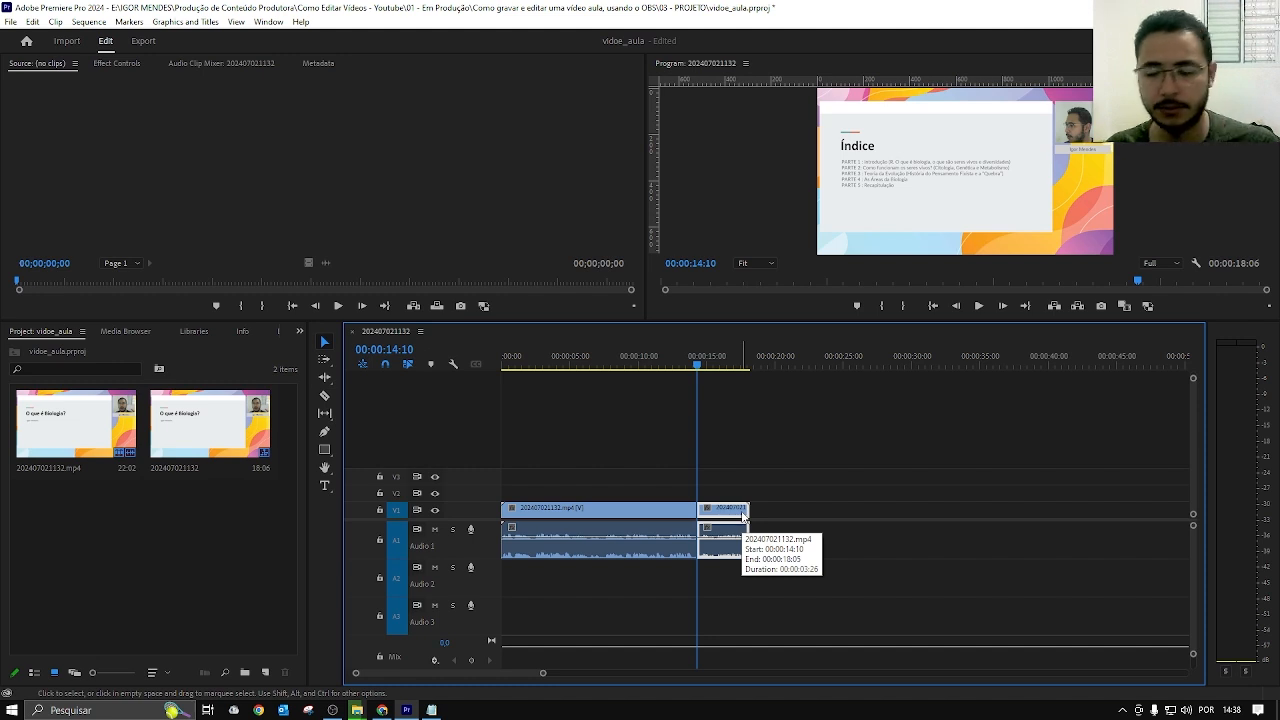
Undo the gap closing, the middle piece's deletion and both Razor cuts.
{"action": "key", "text": "ctrl+z"}
{"action": "key", "text": "ctrl+z"}
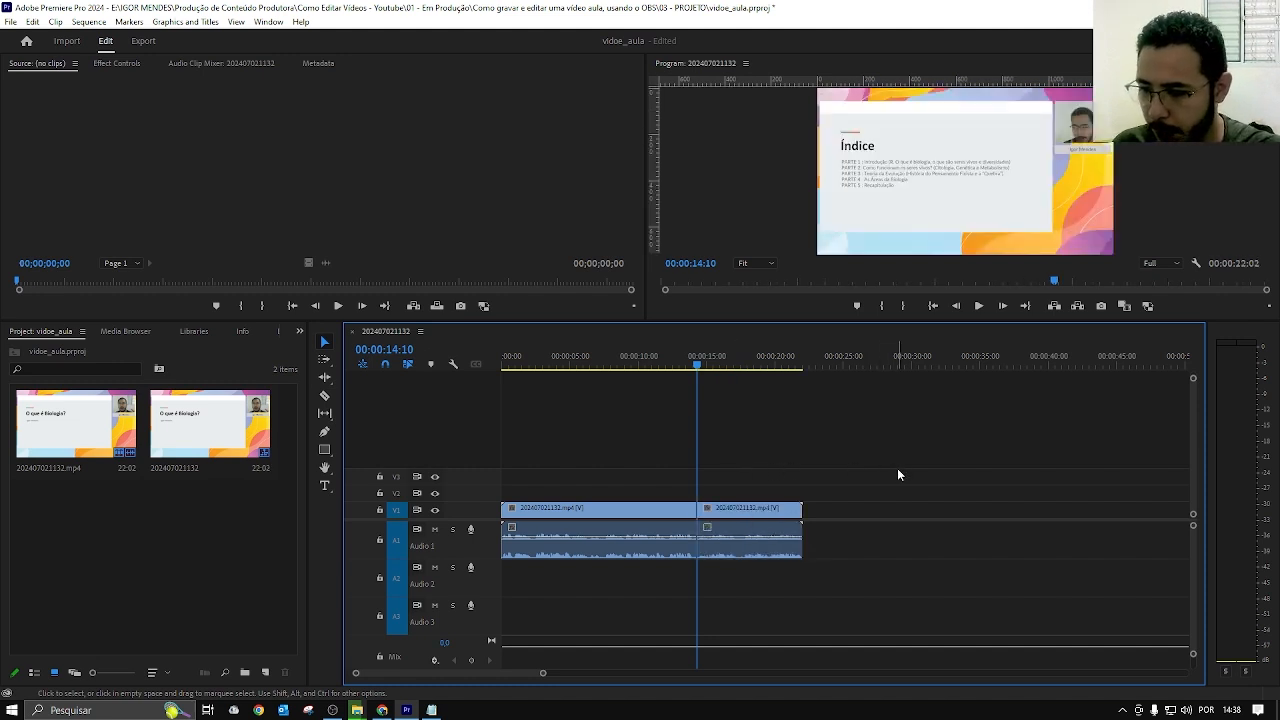
{"action": "key", "text": "ctrl+z"}
Enlarge the Audio 1 waveform at the recording's start and place the playhead at 00:00:02:14, just before speech resumes.
{"action": "left_click_drag", "start_coordinate": [682, 365], "coordinate": [386, 360]}
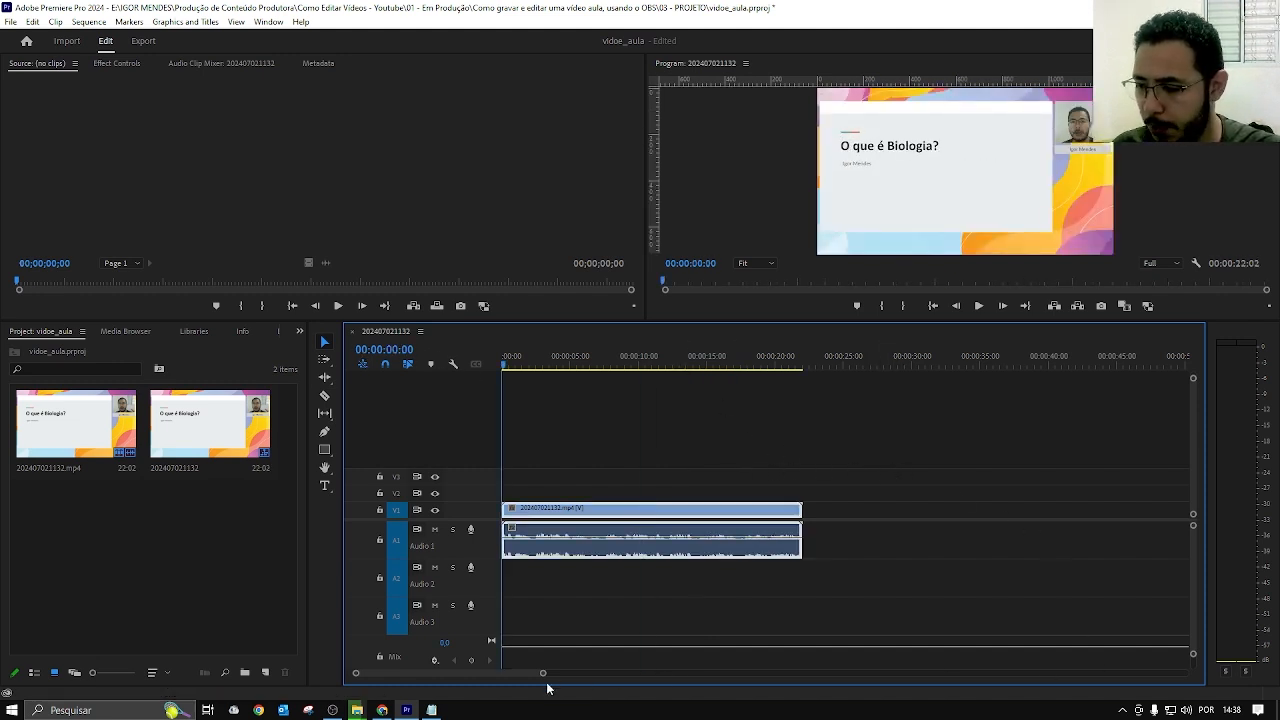
{"action": "left_click_drag", "start_coordinate": [543, 672], "coordinate": [400, 672]}
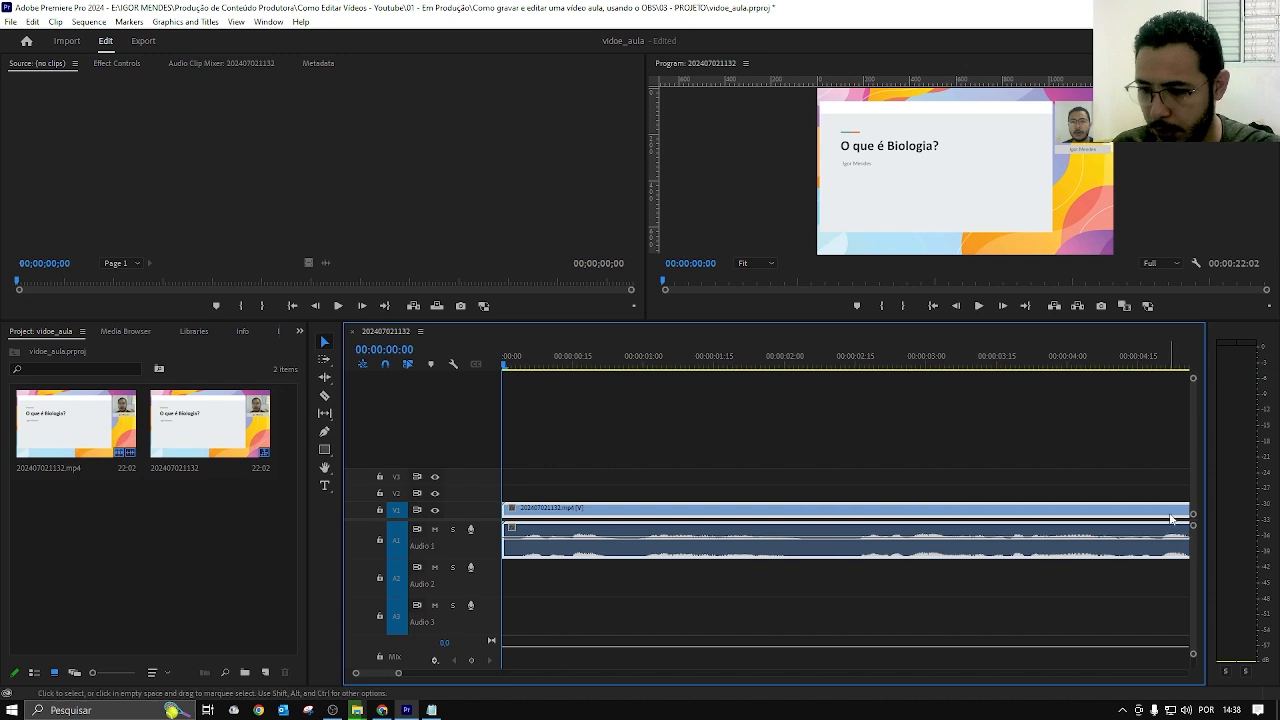
{"action": "left_click_drag", "start_coordinate": [1192, 525], "coordinate": [1192, 540]}
{"action": "key", "text": "space"}
{"action": "left_click", "coordinate": [850, 365]}
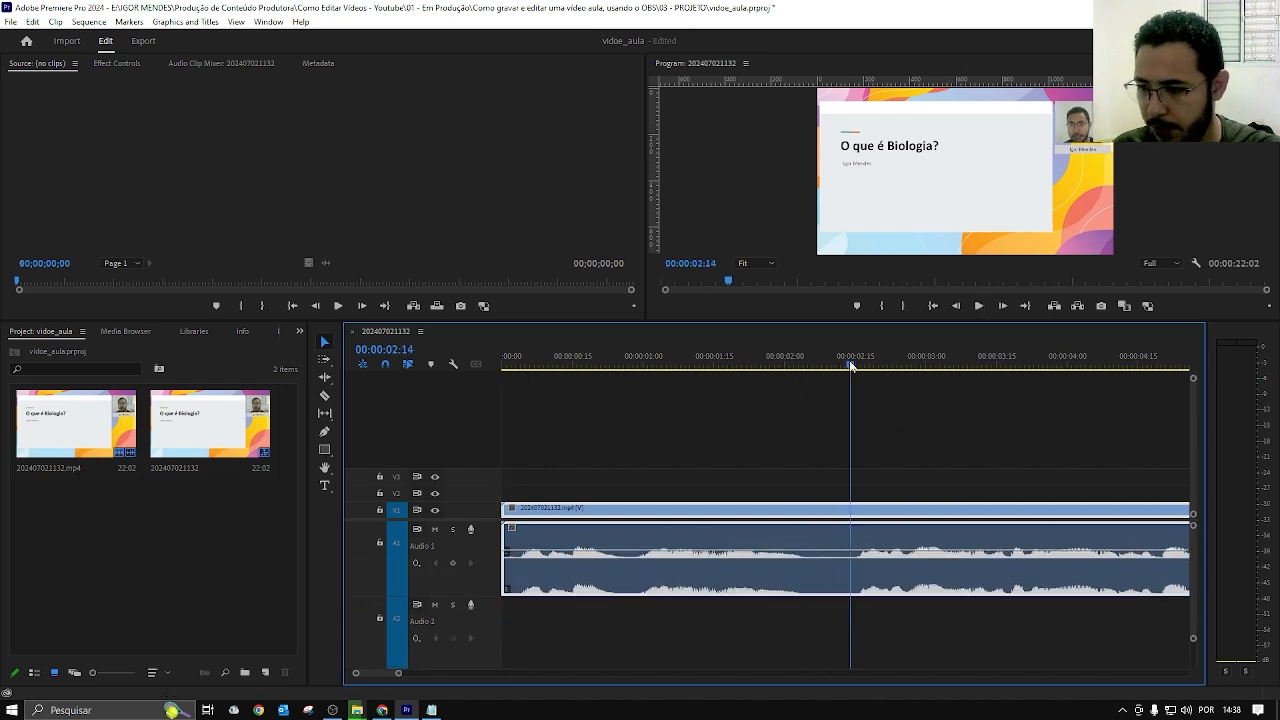
{"action": "key", "text": "space"}
{"action": "left_click", "coordinate": [850, 365]}
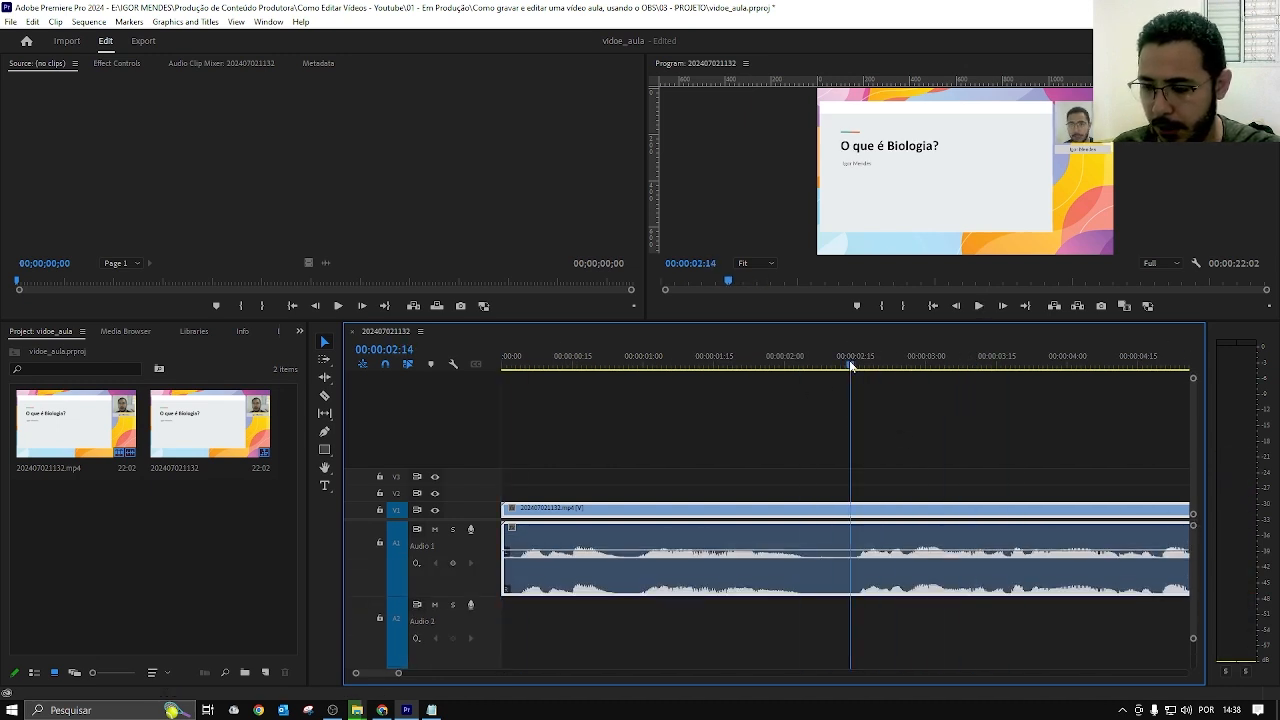
Split the clip at the playhead and remove the opening piece along with its gap using Ripple Delete.
{"action": "left_click_drag", "start_coordinate": [672, 421], "coordinate": [770, 500]}
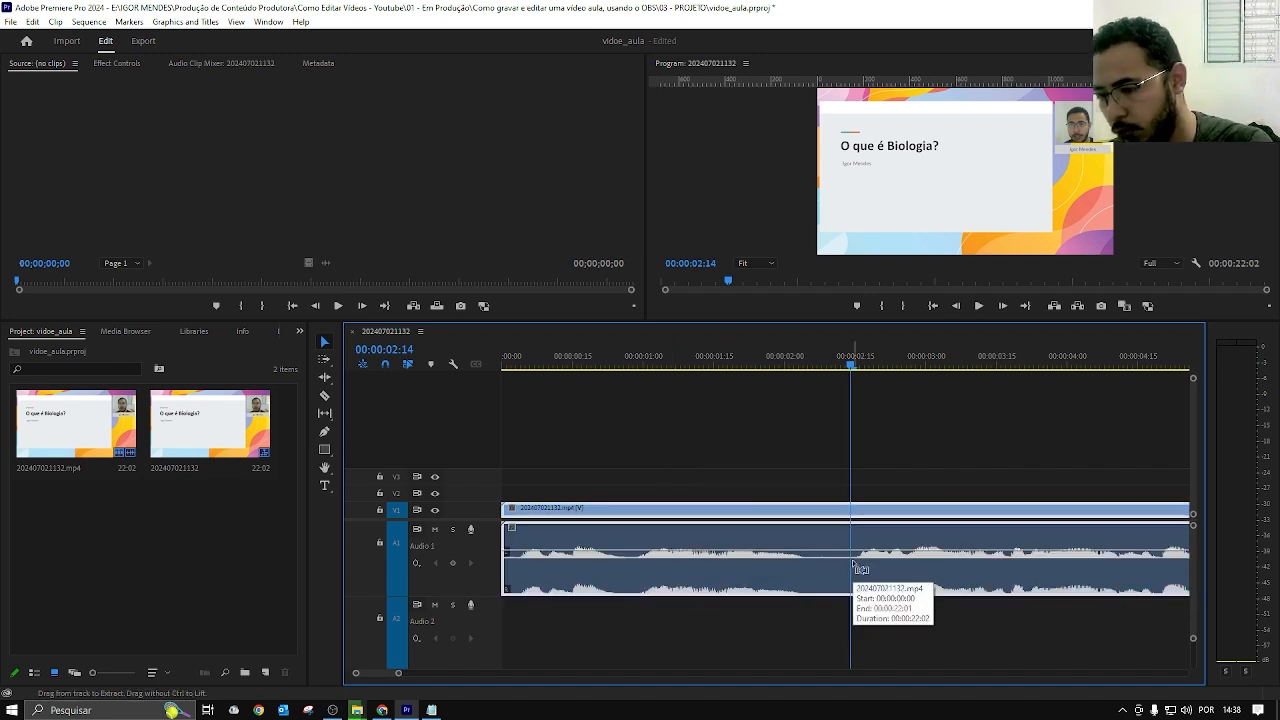
{"action": "key", "text": "ctrl+k"}
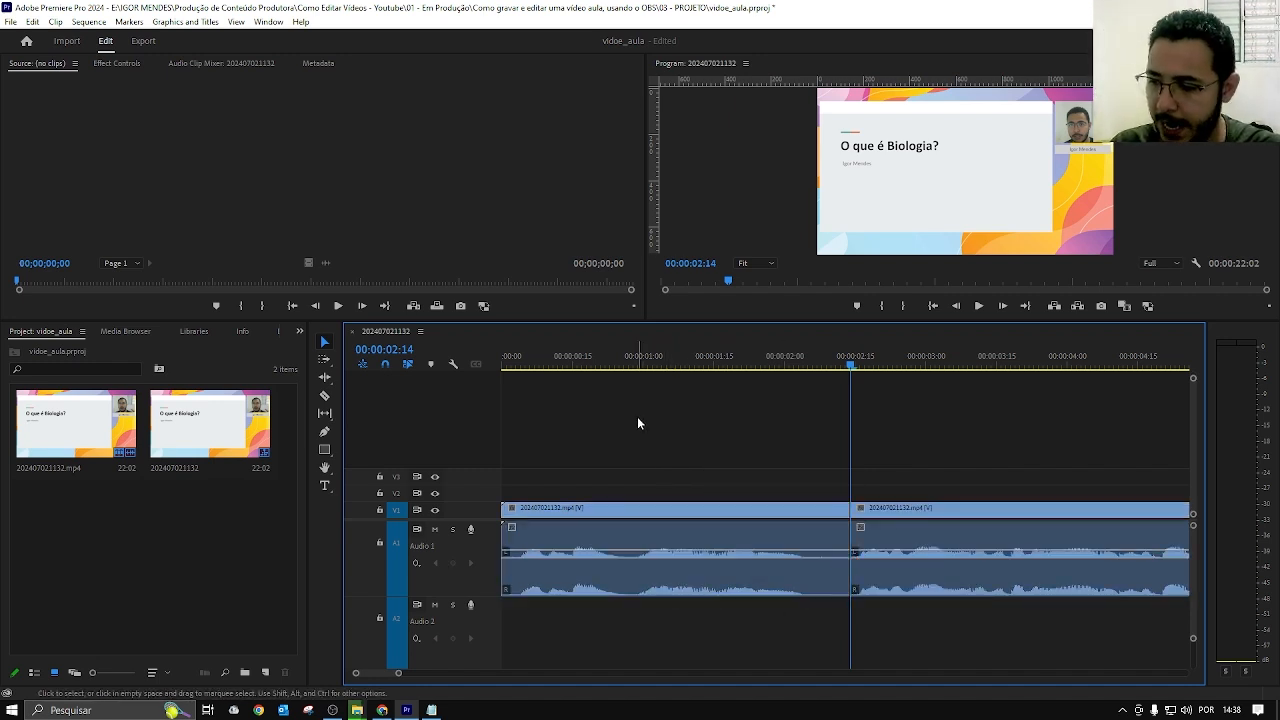
{"action": "left_click_drag", "start_coordinate": [637, 416], "coordinate": [746, 595]}
{"action": "key", "text": "Delete"}
{"action": "right_click", "coordinate": [570, 512]}
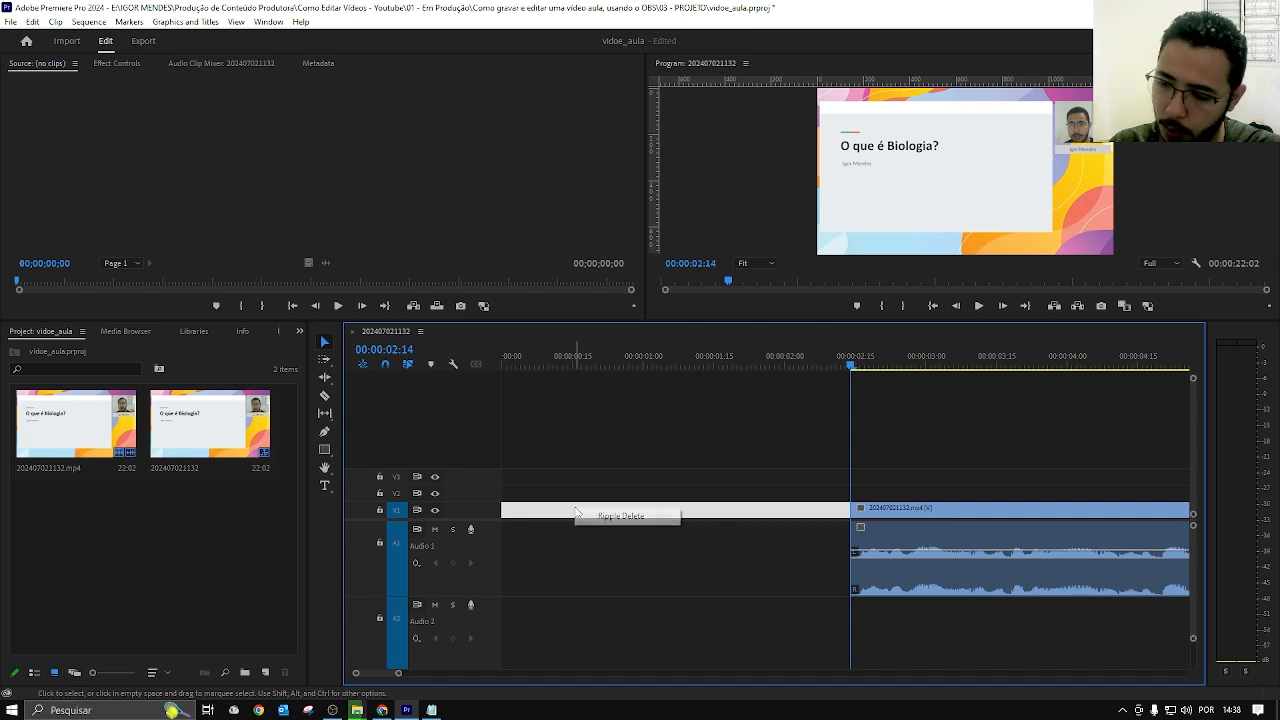
{"action": "left_click", "coordinate": [620, 518]}
Undo the opening piece's removal and the cut at 00:00:02:14.
{"action": "key", "text": "ctrl+z"}
{"action": "key", "text": "ctrl+z"}
{"action": "key", "text": "ctrl+z"}
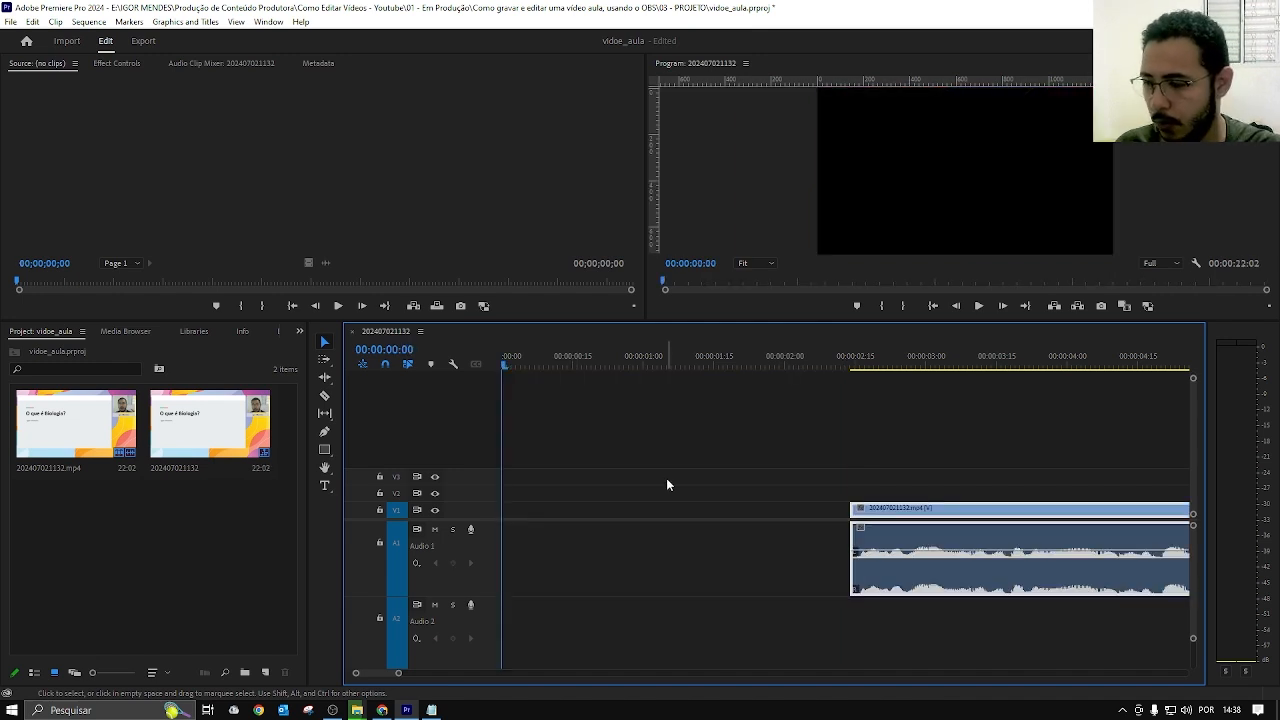
Cut the clip at 00:00:02:14 with the Razor tool.
{"action": "mouse_move", "coordinate": [854, 362]}
{"action": "left_mouse_down"}
{"action": "mouse_move", "coordinate": [865, 362]}
{"action": "mouse_move", "coordinate": [851, 363]}
{"action": "left_mouse_up"}
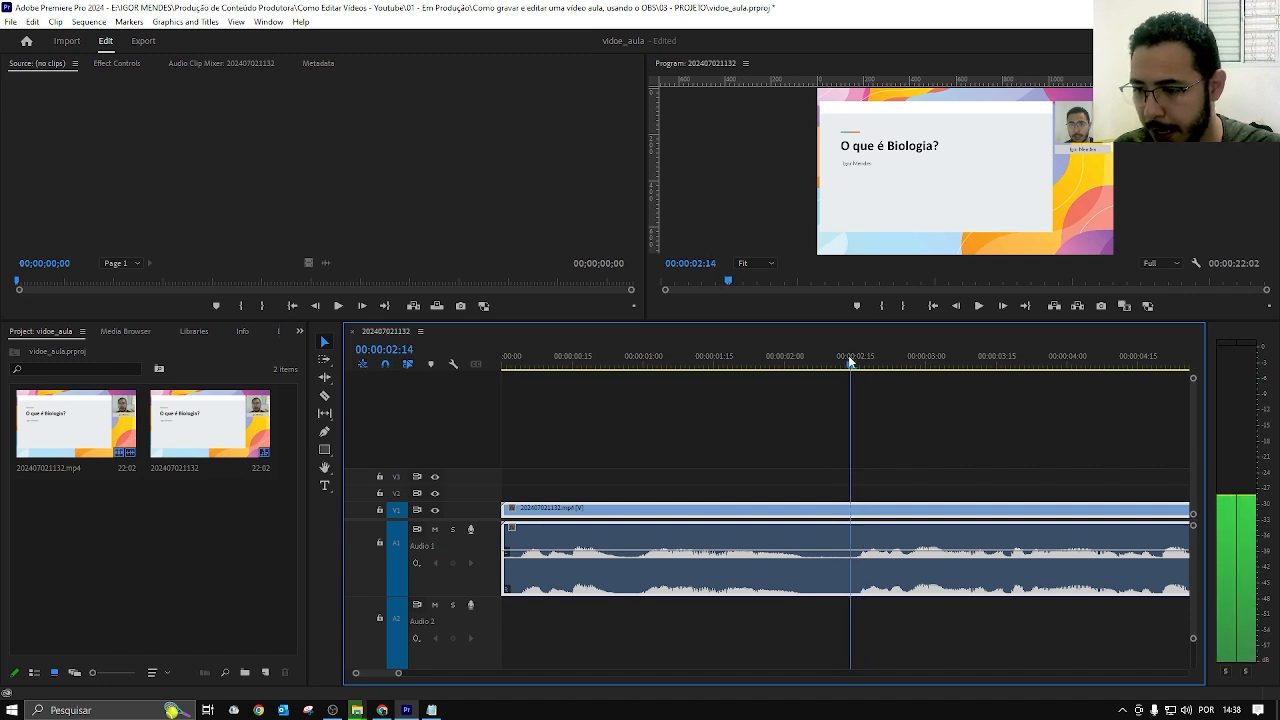
{"action": "key", "text": "c"}
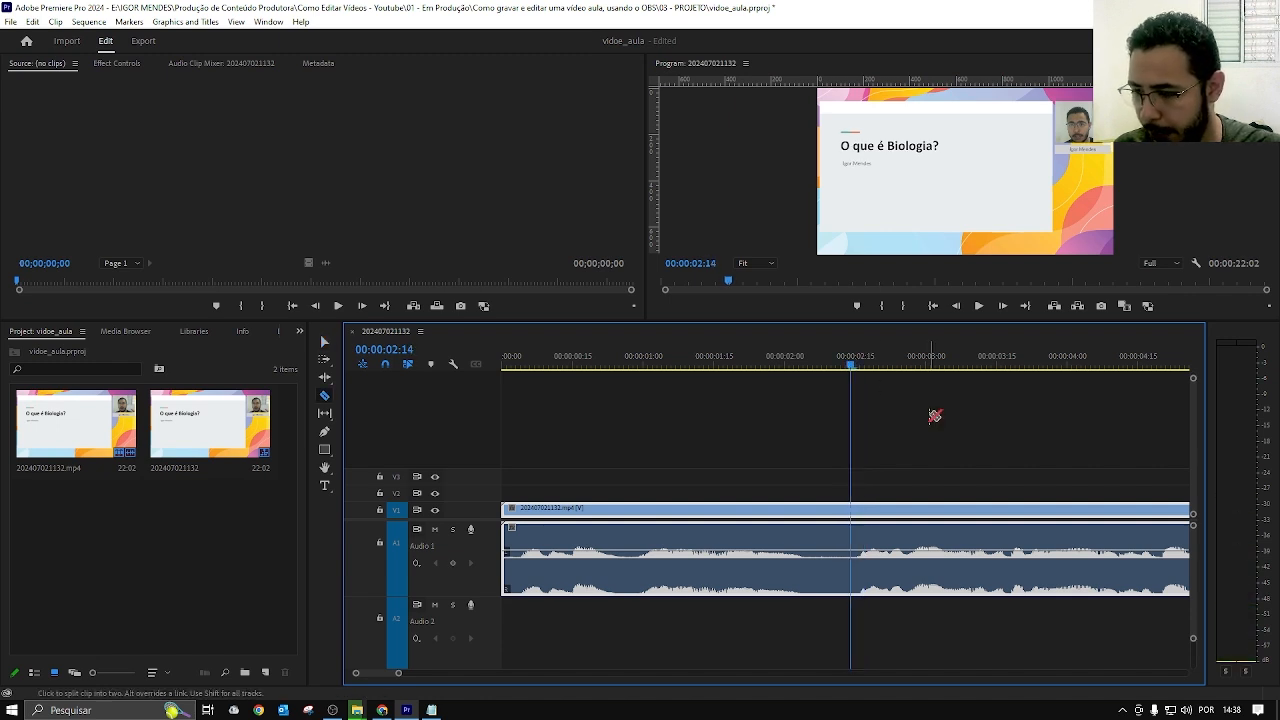
{"action": "left_click", "coordinate": [851, 525]}
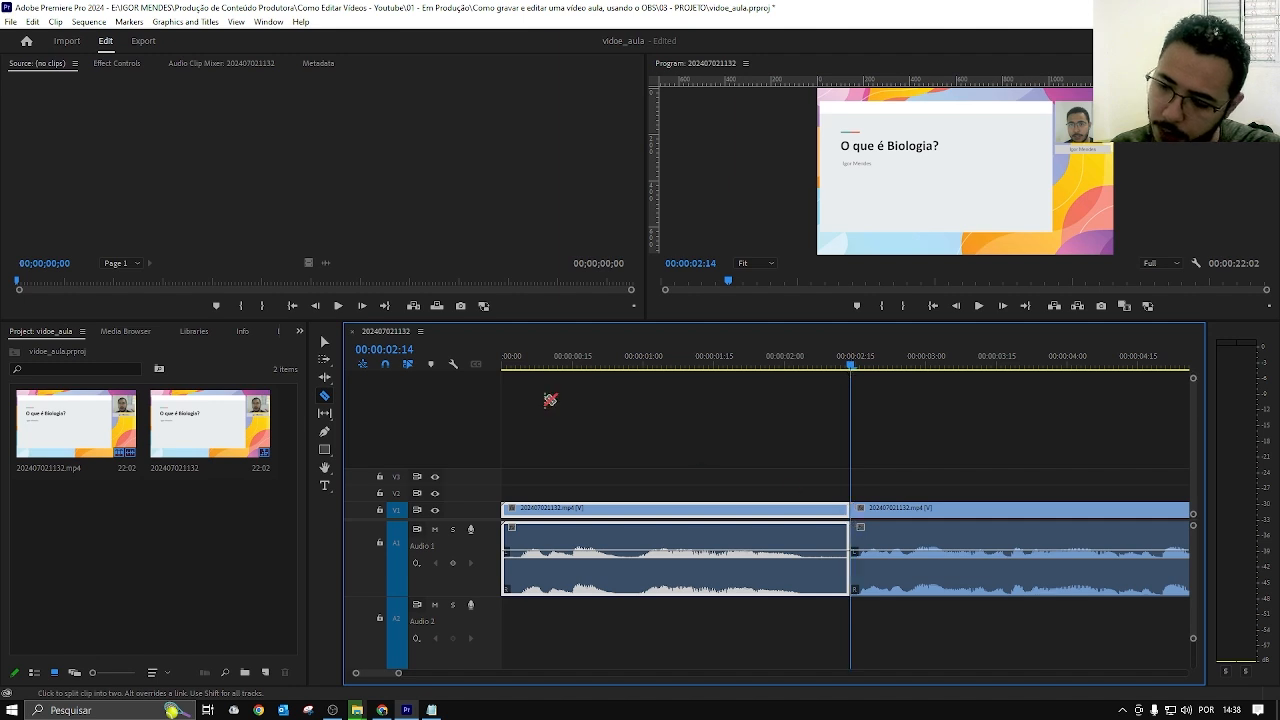
Remove the piece before 00:00:02:14 and close the gap it leaves with Ripple Delete.
{"action": "left_click", "coordinate": [322, 342]}
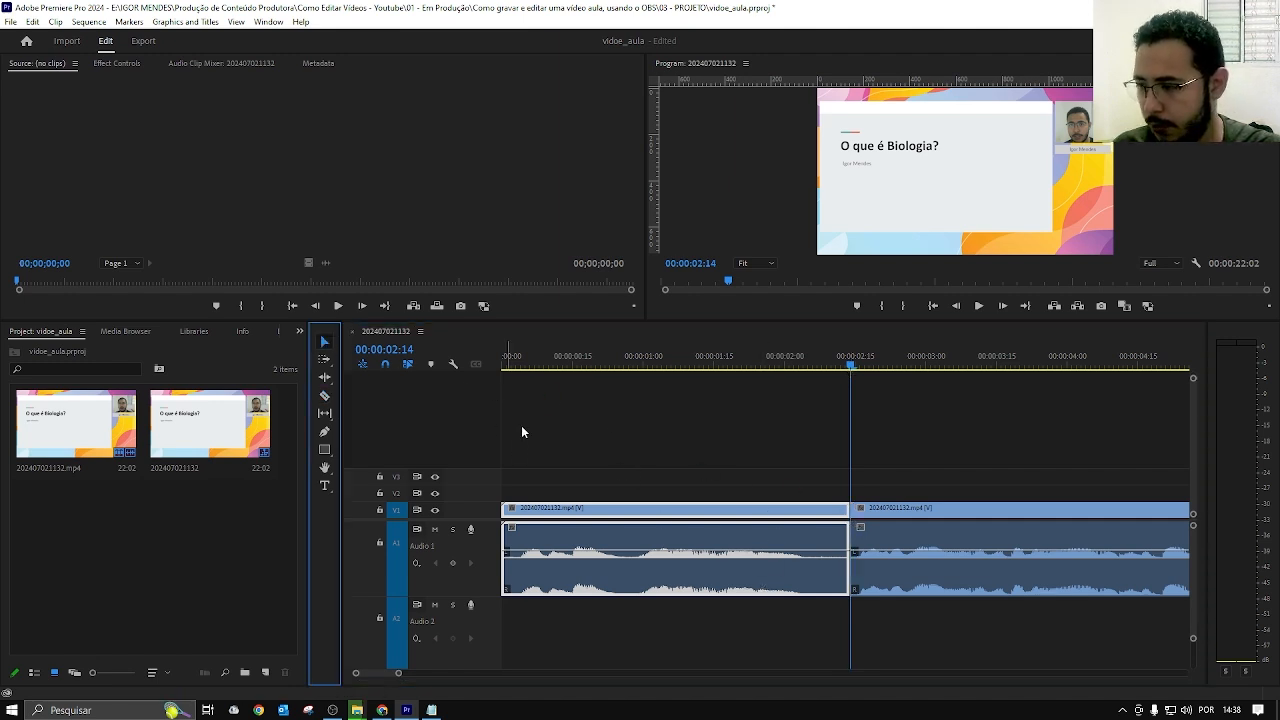
{"action": "key", "text": "Delete"}
{"action": "right_click", "coordinate": [540, 576]}
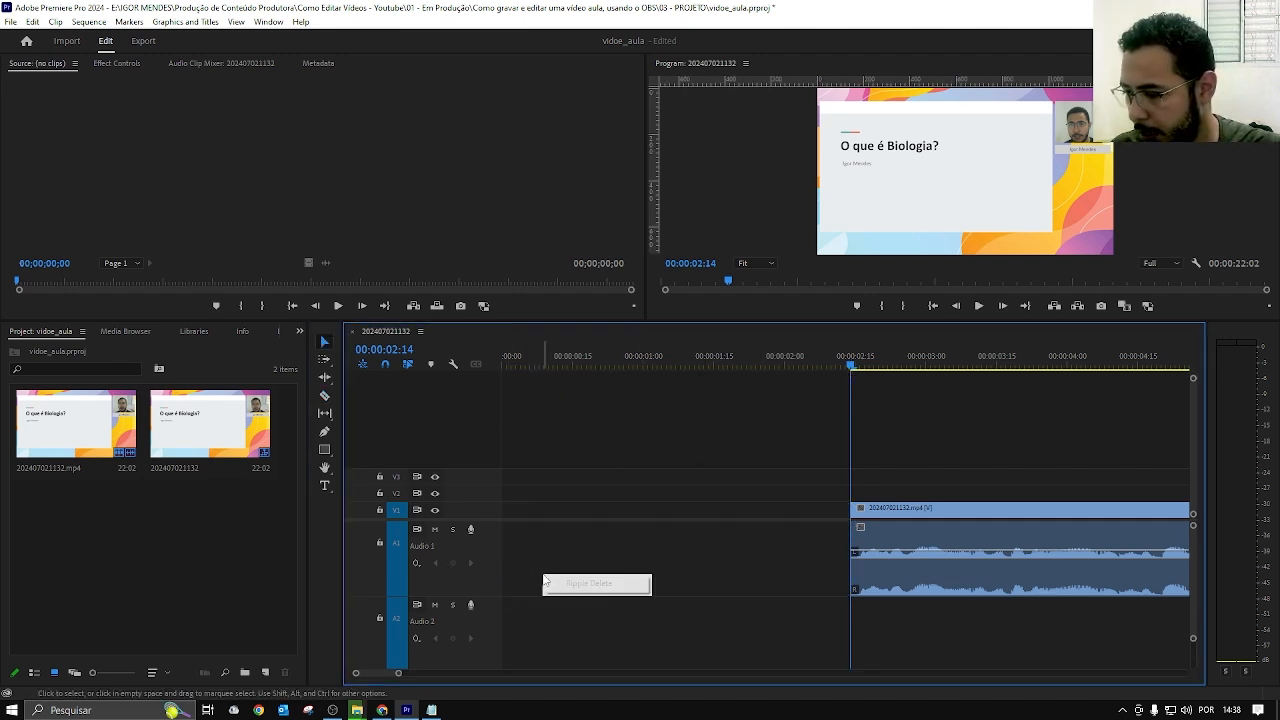
{"action": "left_click", "coordinate": [590, 583]}
Cut the clip at 00:00:14:29 and delete the remainder after the cut.
{"action": "left_click_drag", "start_coordinate": [398, 672], "coordinate": [517, 672]}
{"action": "left_click", "coordinate": [765, 361]}
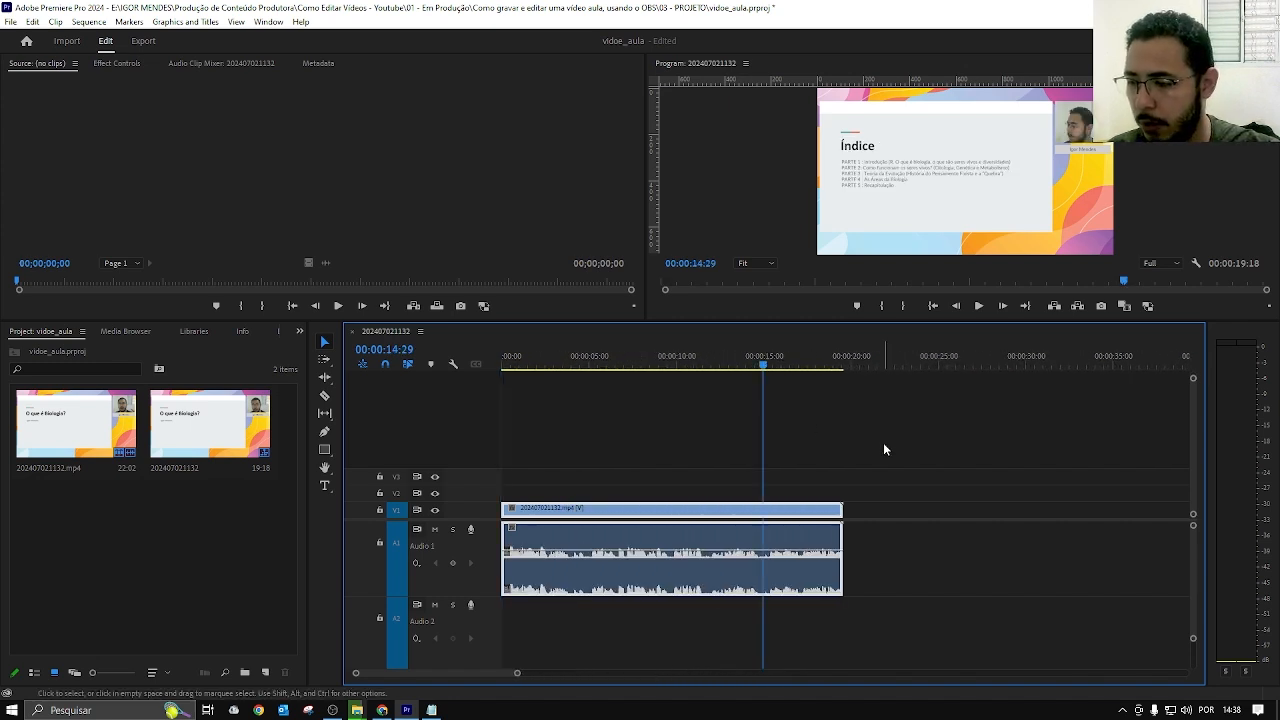
{"action": "key", "text": "ctrl+k"}
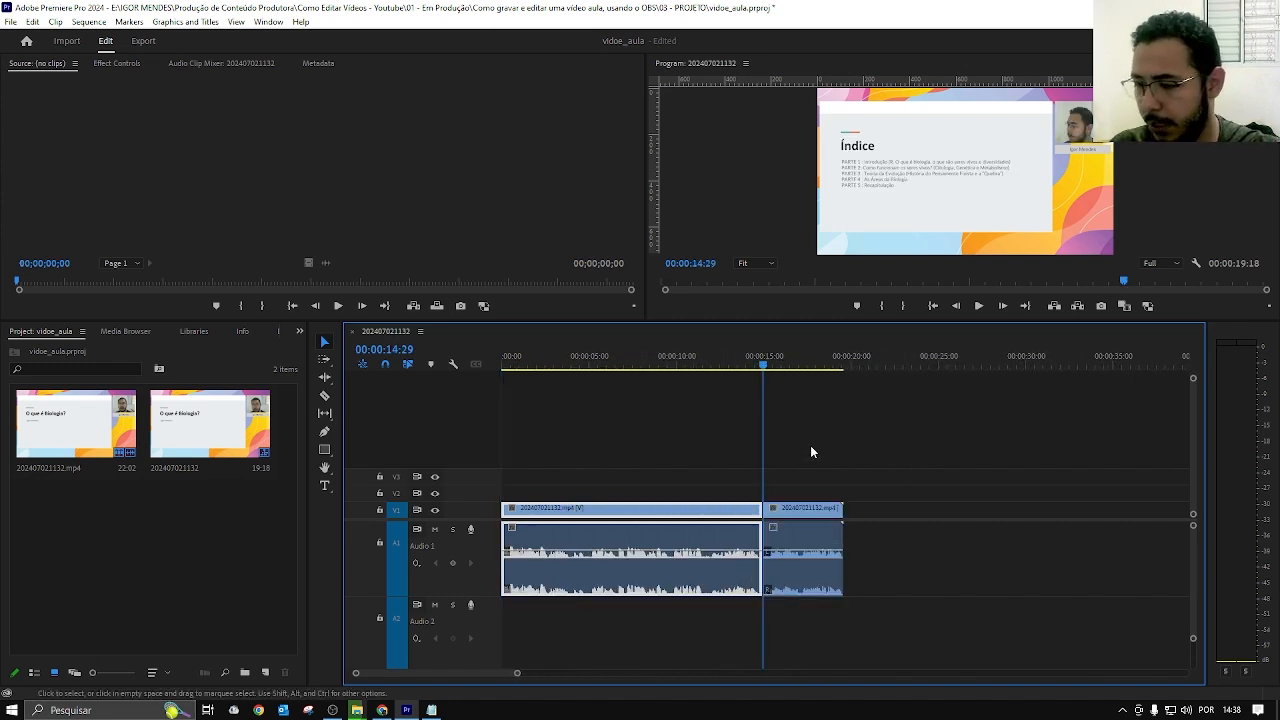
{"action": "left_click_drag", "start_coordinate": [810, 445], "coordinate": [860, 554]}
{"action": "key", "text": "Delete"}
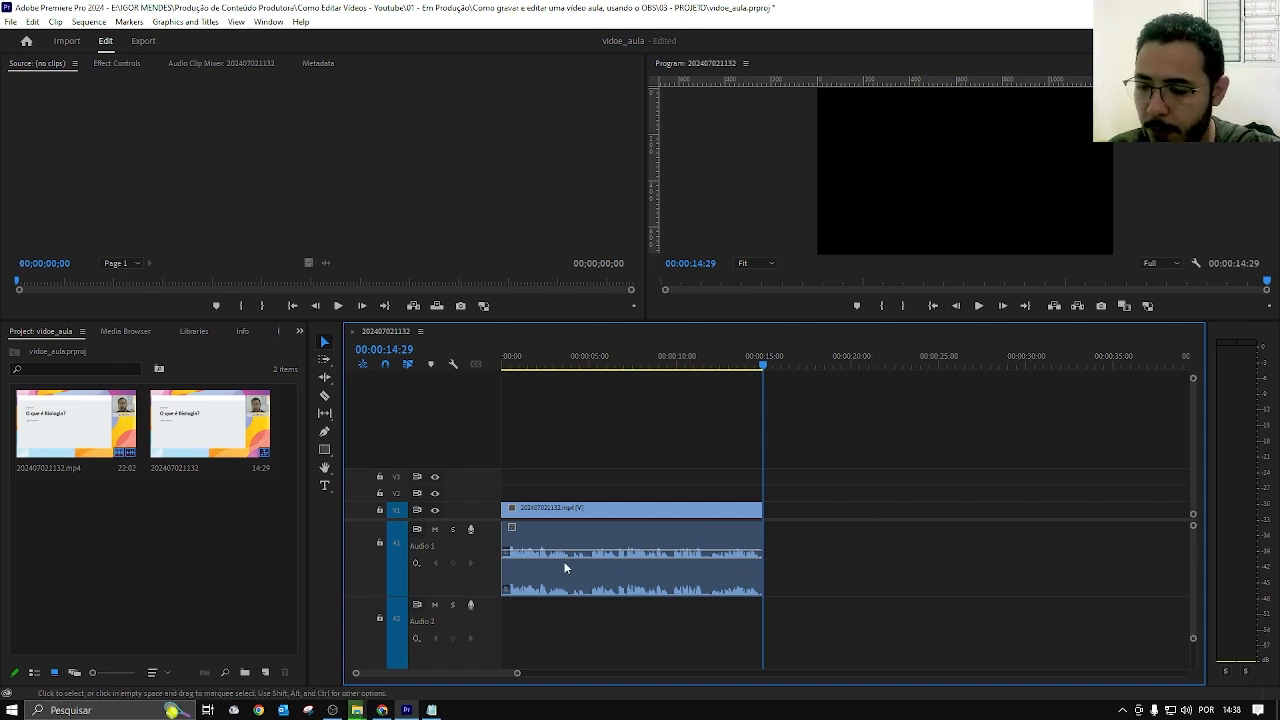
Raise the remaining clip's audio gain in two passes, adjusting it by 15 dB in the second.
{"action": "left_click", "coordinate": [673, 535]}
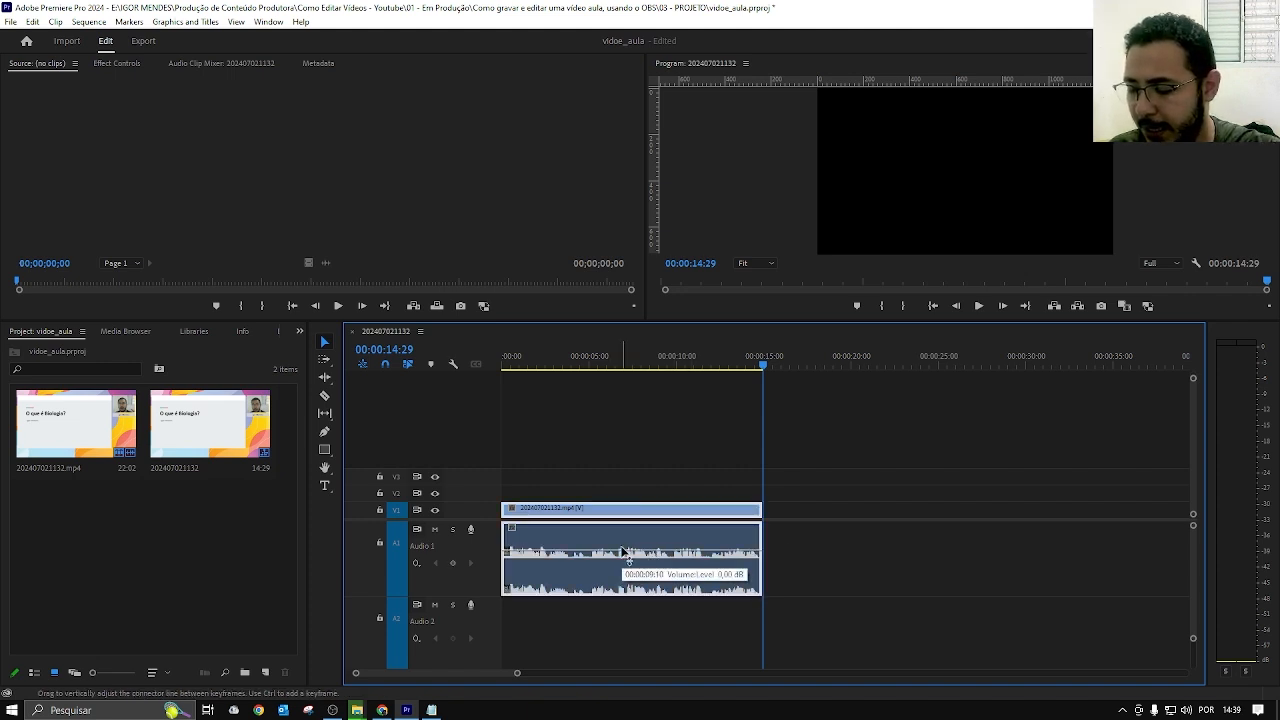
{"action": "key", "text": "g"}
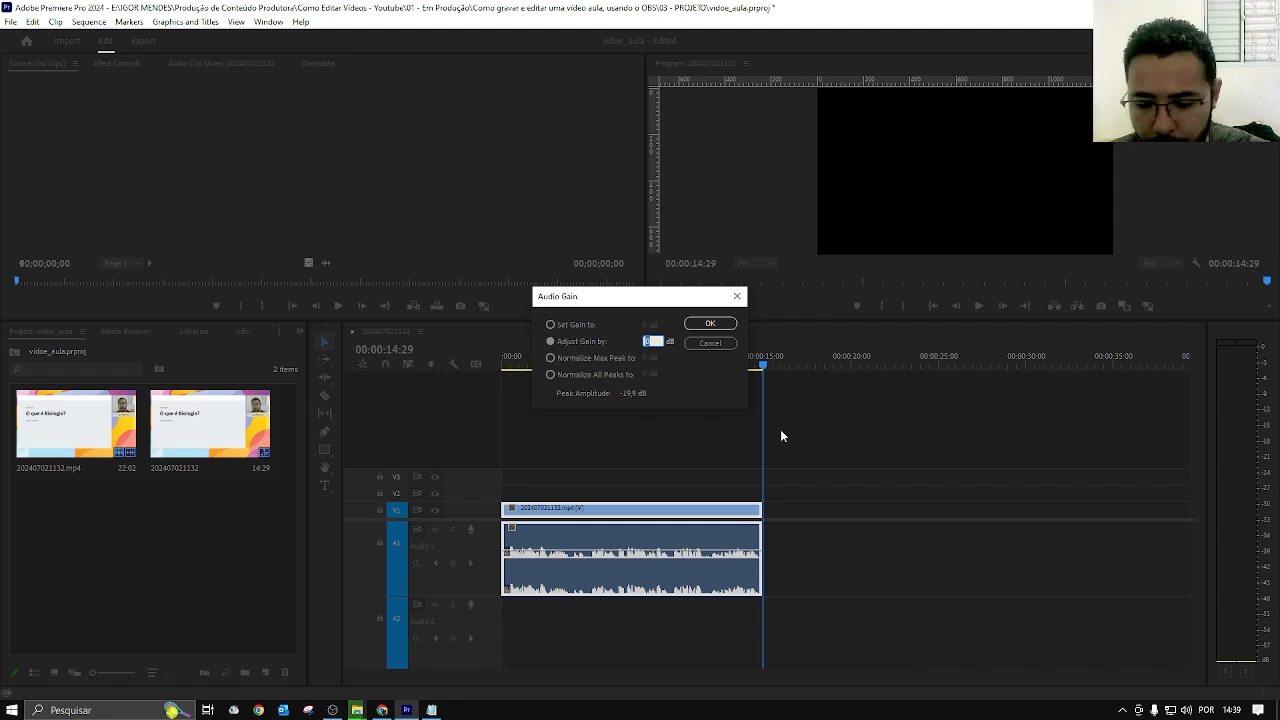
{"action": "key", "text": "Return"}
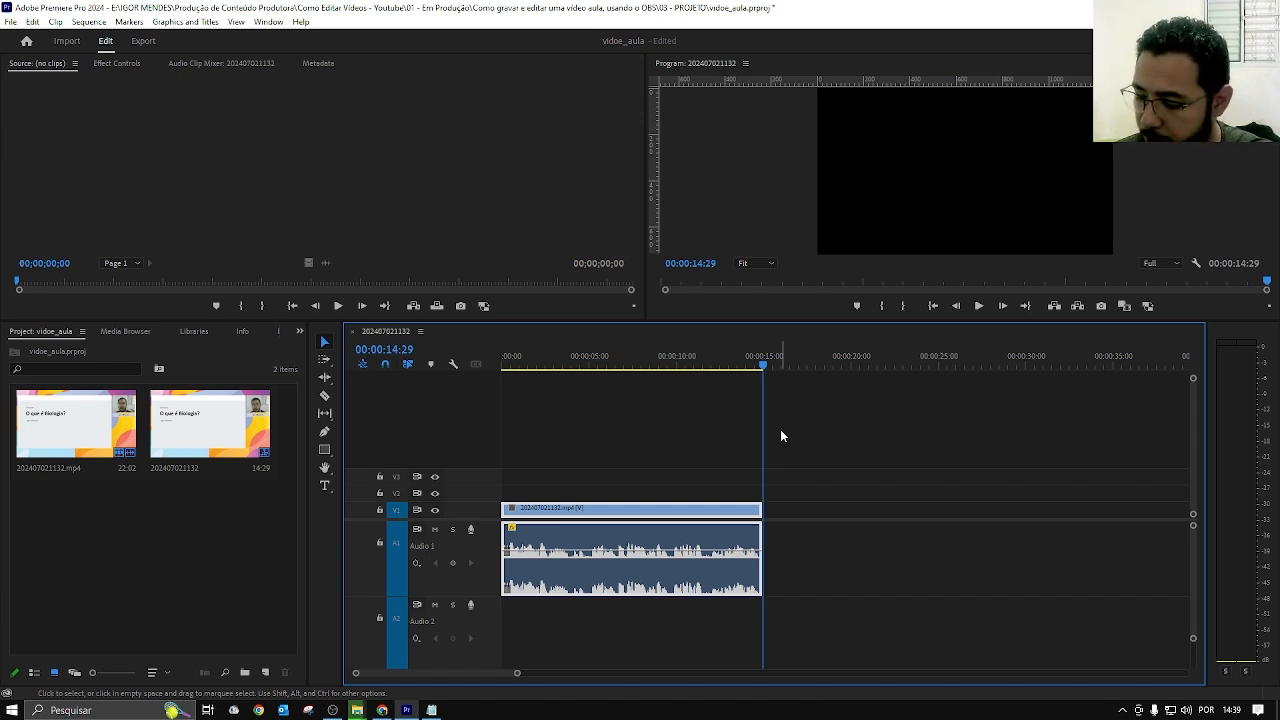
{"action": "type", "text": "g"}
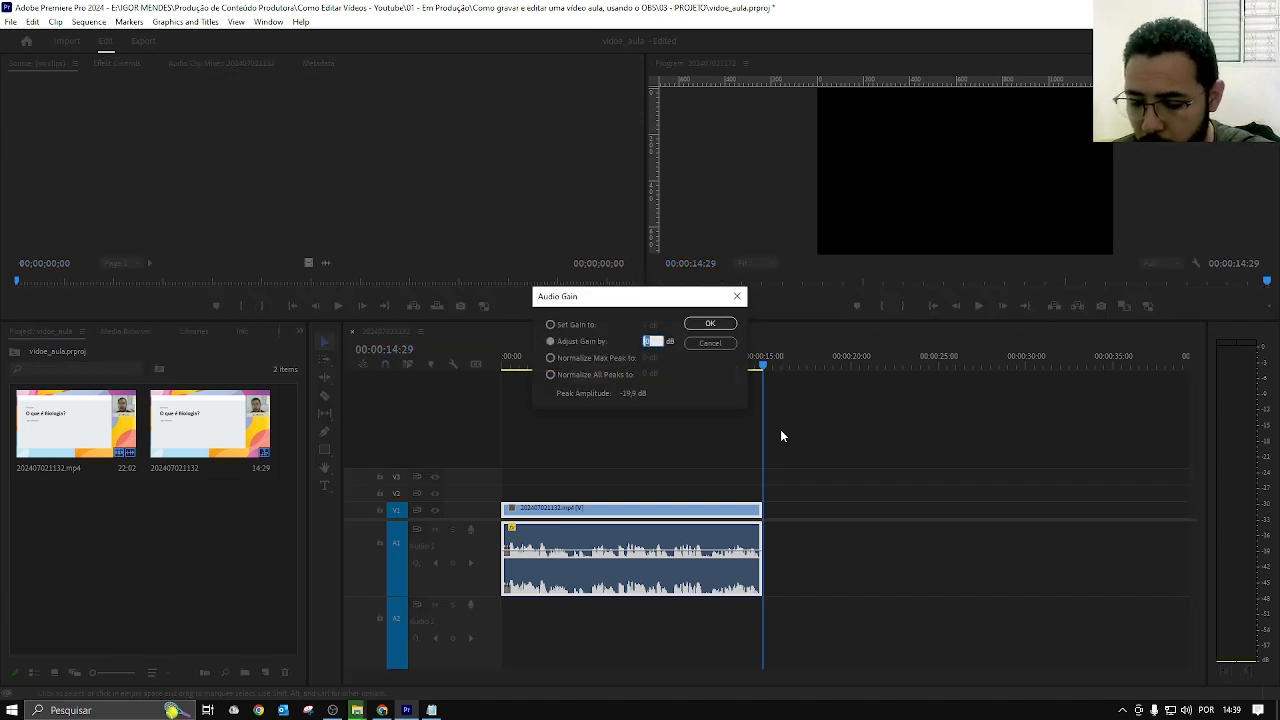
{"action": "type", "text": "15"}
{"action": "key", "text": "Return"}
{"action": "type", "text": "3"}
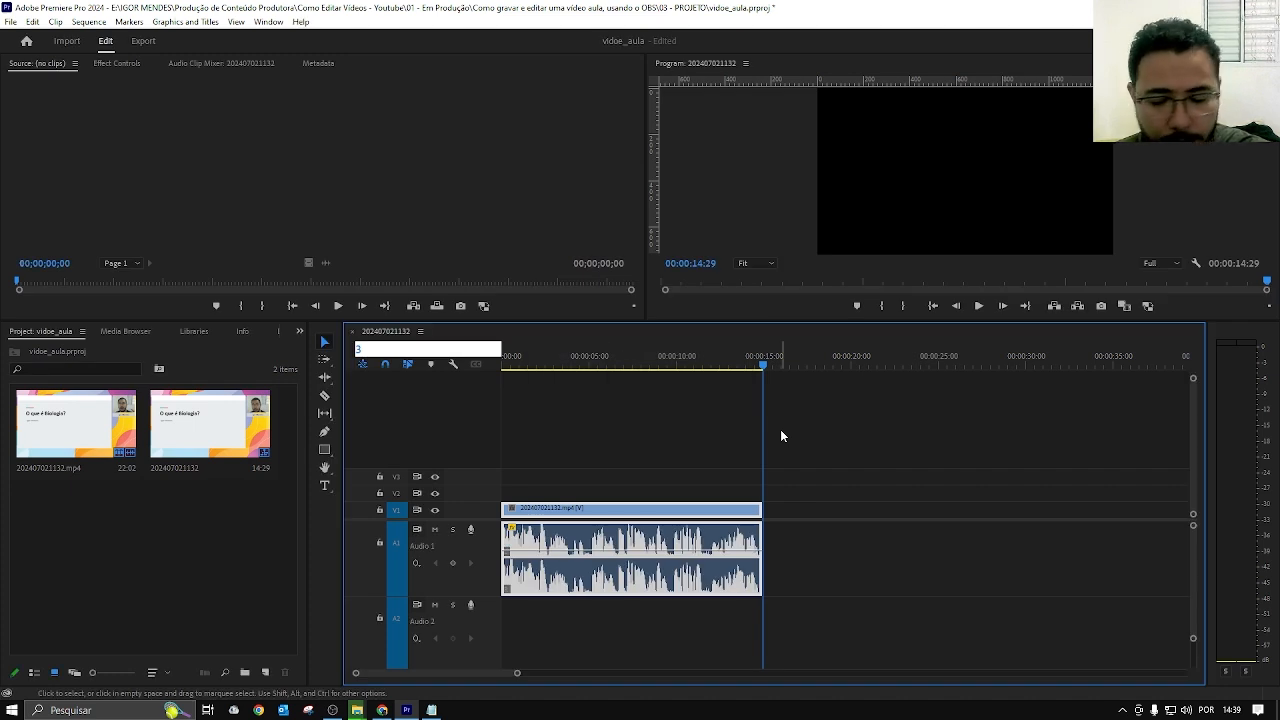
{"action": "left_click", "coordinate": [781, 430]}
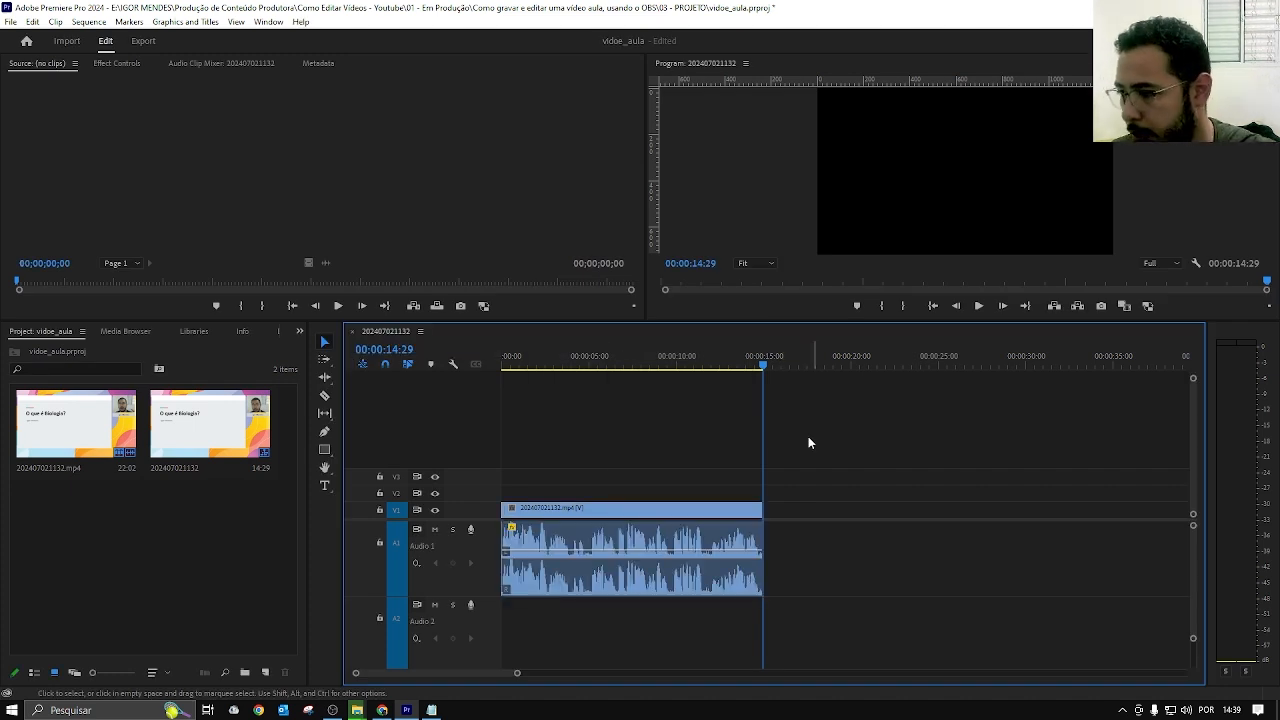
Find the DeNoise audio effect by searching for "denoi" and apply it to the clip's audio on Audio 1.
{"action": "left_click", "coordinate": [301, 337]}
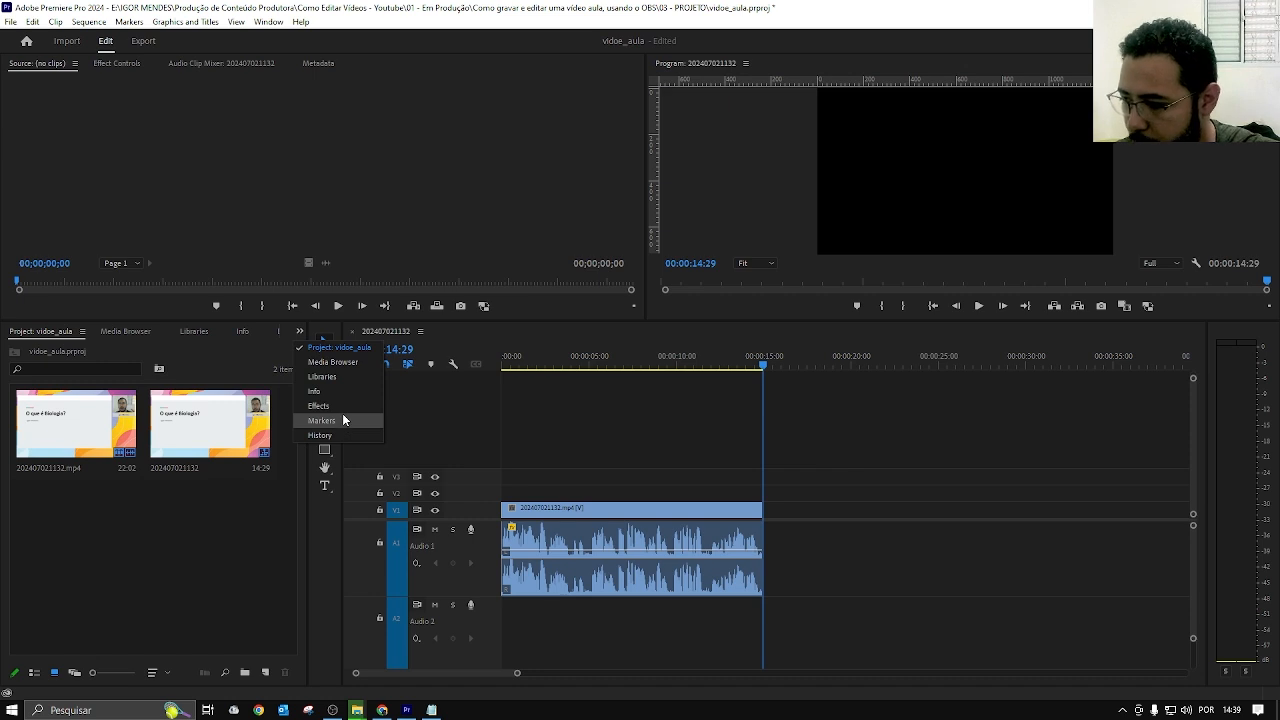
{"action": "left_click", "coordinate": [342, 413]}
{"action": "left_click", "coordinate": [298, 333]}
{"action": "left_click", "coordinate": [334, 402]}
{"action": "left_click", "coordinate": [79, 348]}
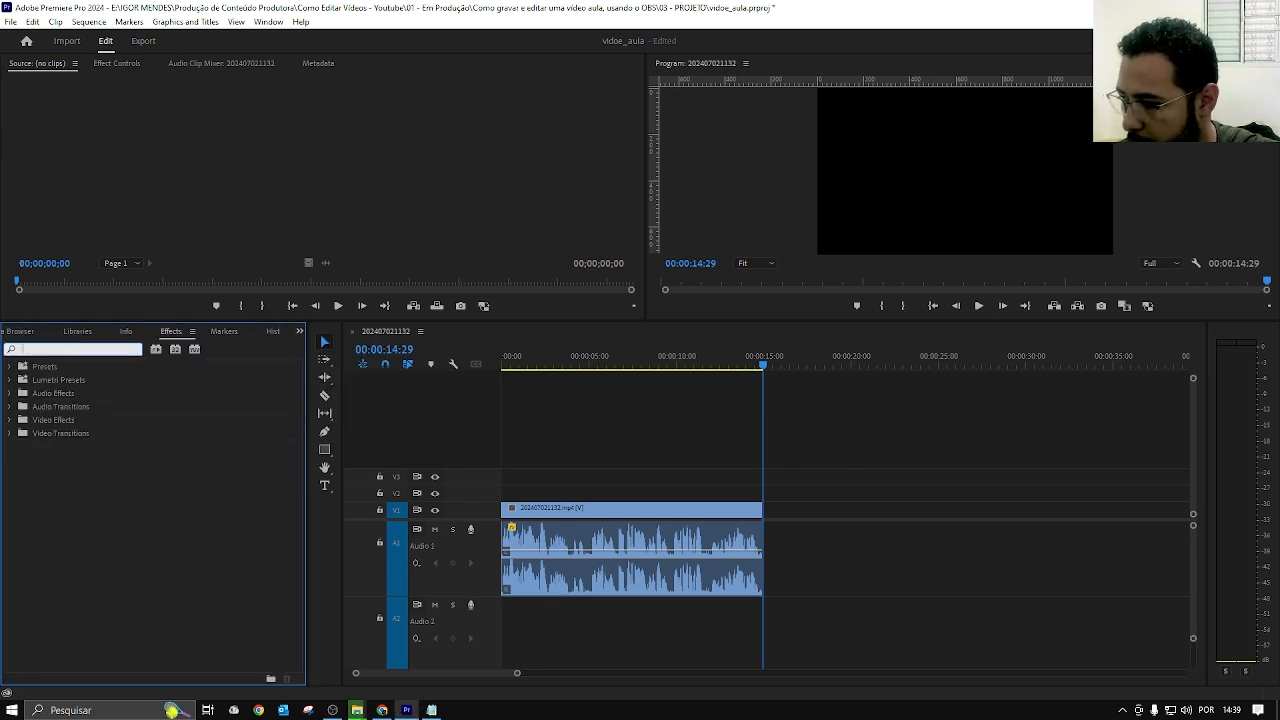
{"action": "type", "text": "denoi"}
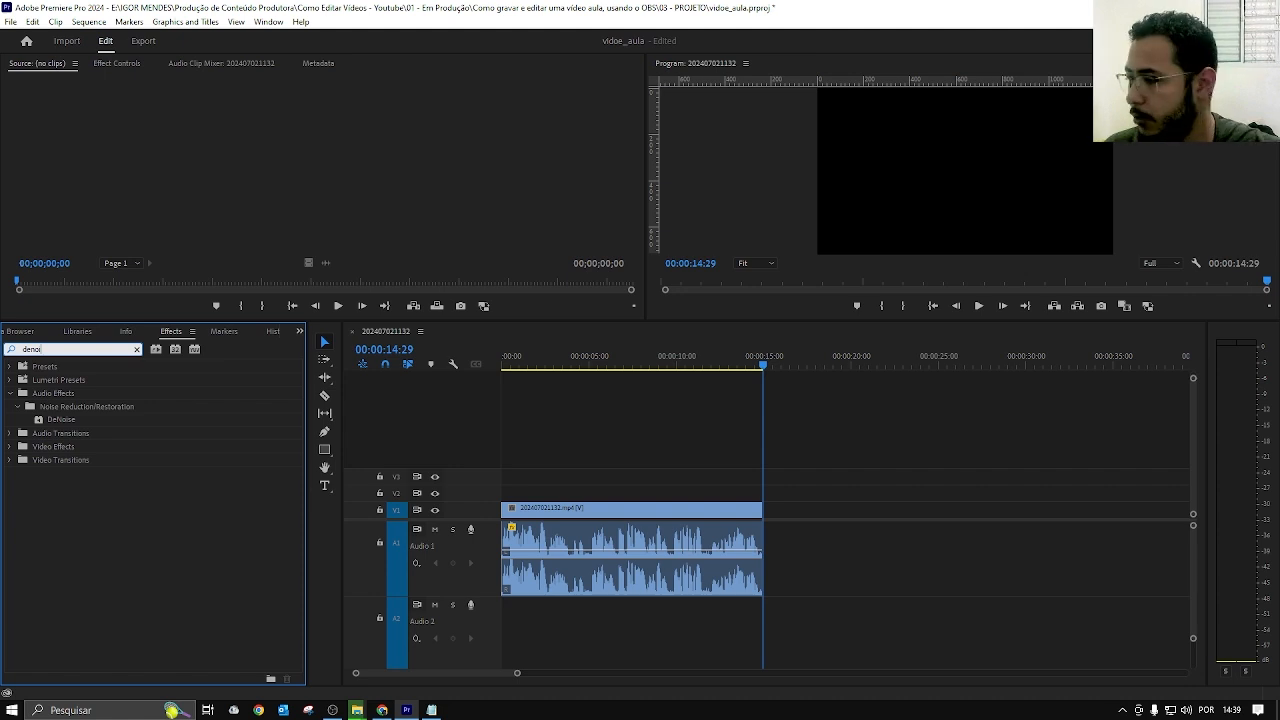
{"action": "left_click_drag", "start_coordinate": [62, 419], "coordinate": [610, 540]}
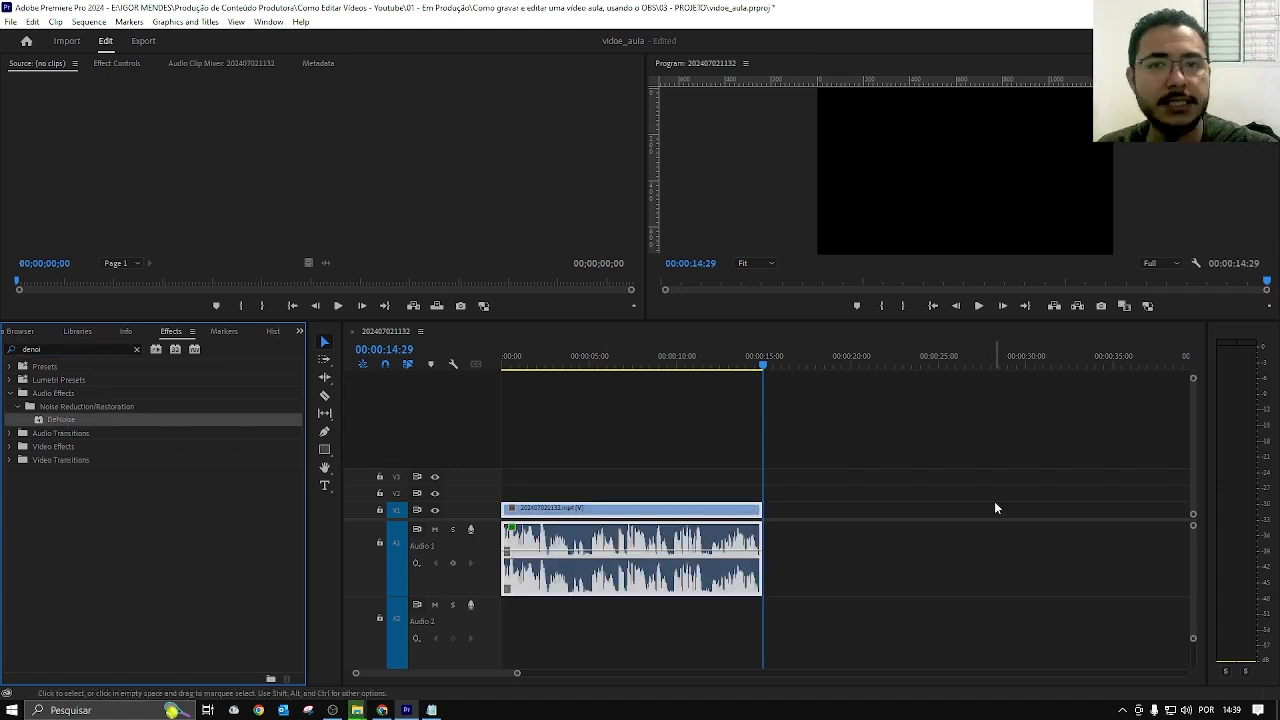
{"action": "left_click", "coordinate": [973, 440]}
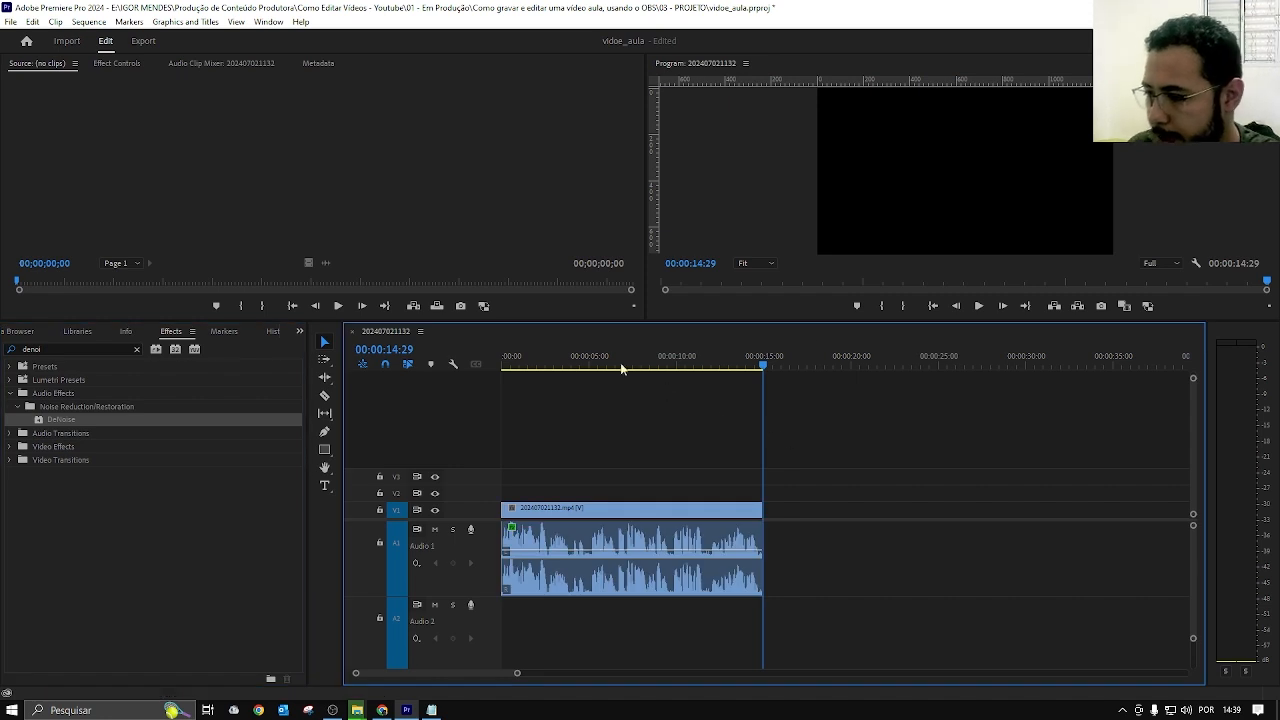
Cut the clip at 00:00:03:27 and 00:00:05:03 to isolate the unwanted section between them.
{"action": "mouse_move", "coordinate": [591, 356]}
{"action": "left_mouse_down"}
{"action": "mouse_move", "coordinate": [570, 342]}
{"action": "mouse_move", "coordinate": [594, 339]}
{"action": "left_mouse_up"}
{"action": "left_click", "coordinate": [563, 383]}
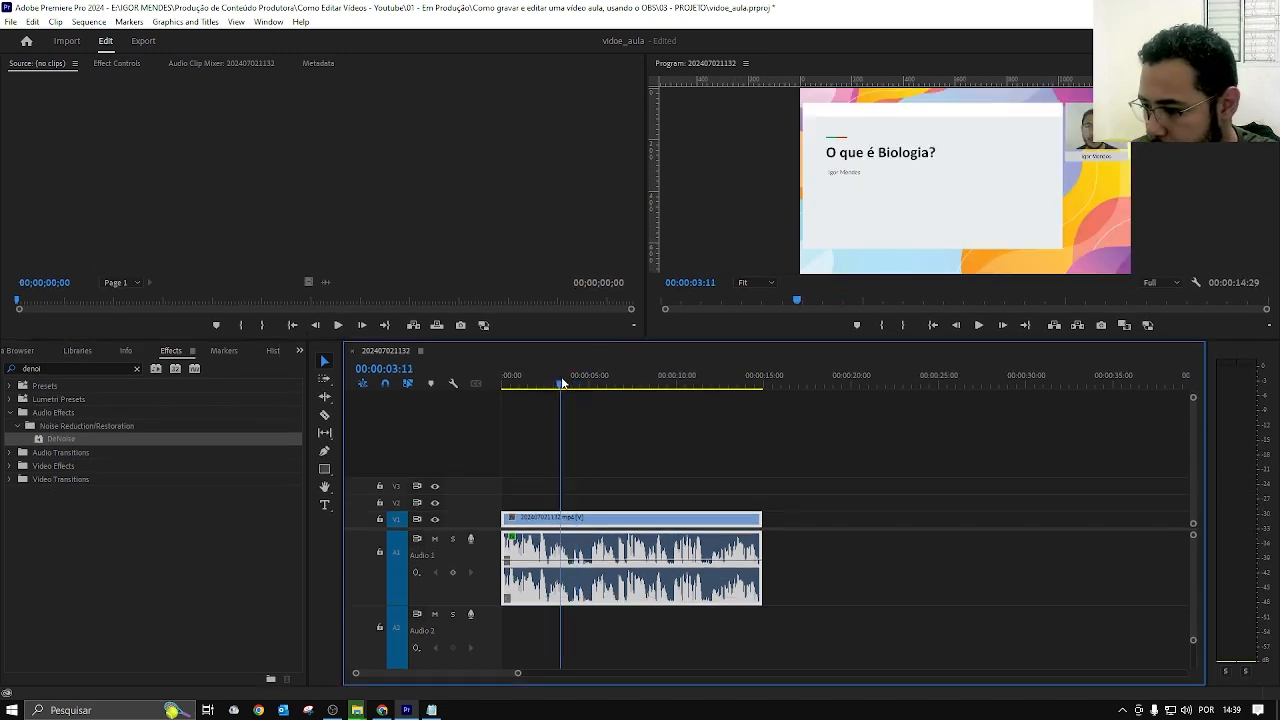
{"action": "left_click_drag", "start_coordinate": [563, 383], "coordinate": [570, 383]}
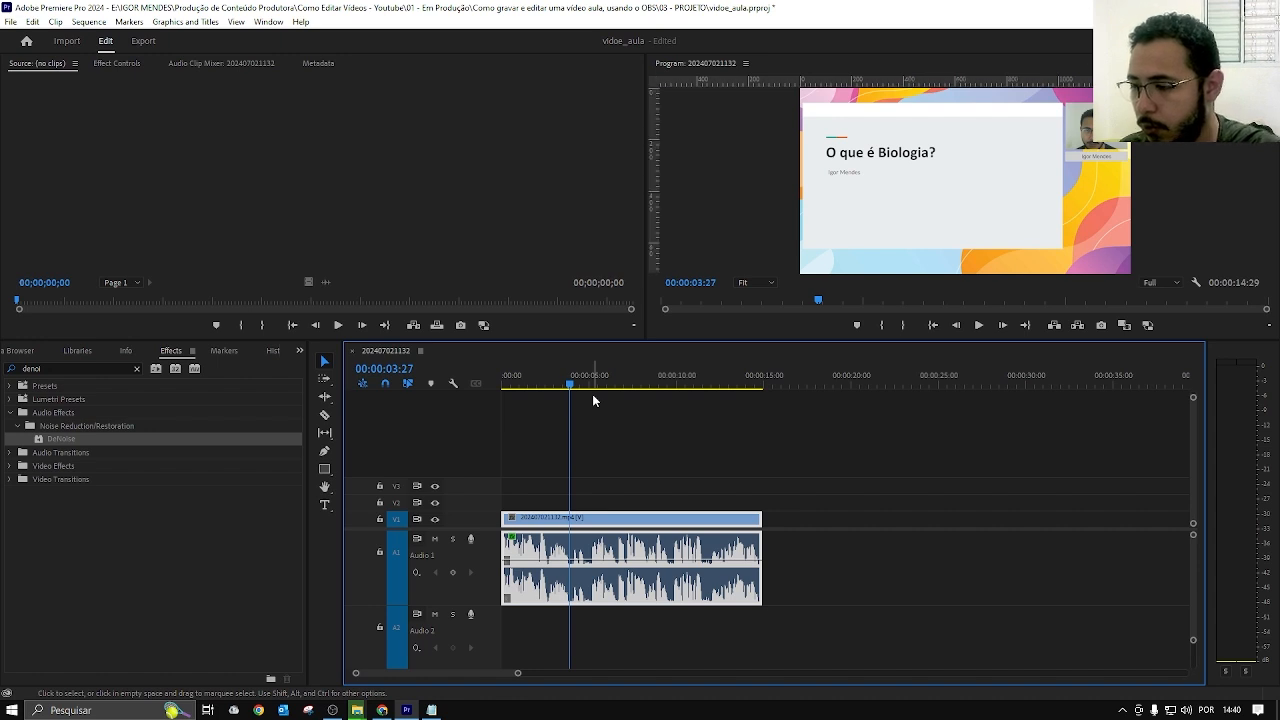
{"action": "key", "text": "ctrl+k"}
{"action": "left_click", "coordinate": [581, 385]}
{"action": "left_click_drag", "start_coordinate": [583, 385], "coordinate": [590, 383]}
{"action": "left_click_drag", "start_coordinate": [645, 428], "coordinate": [683, 597]}
{"action": "key", "text": "ctrl+k"}
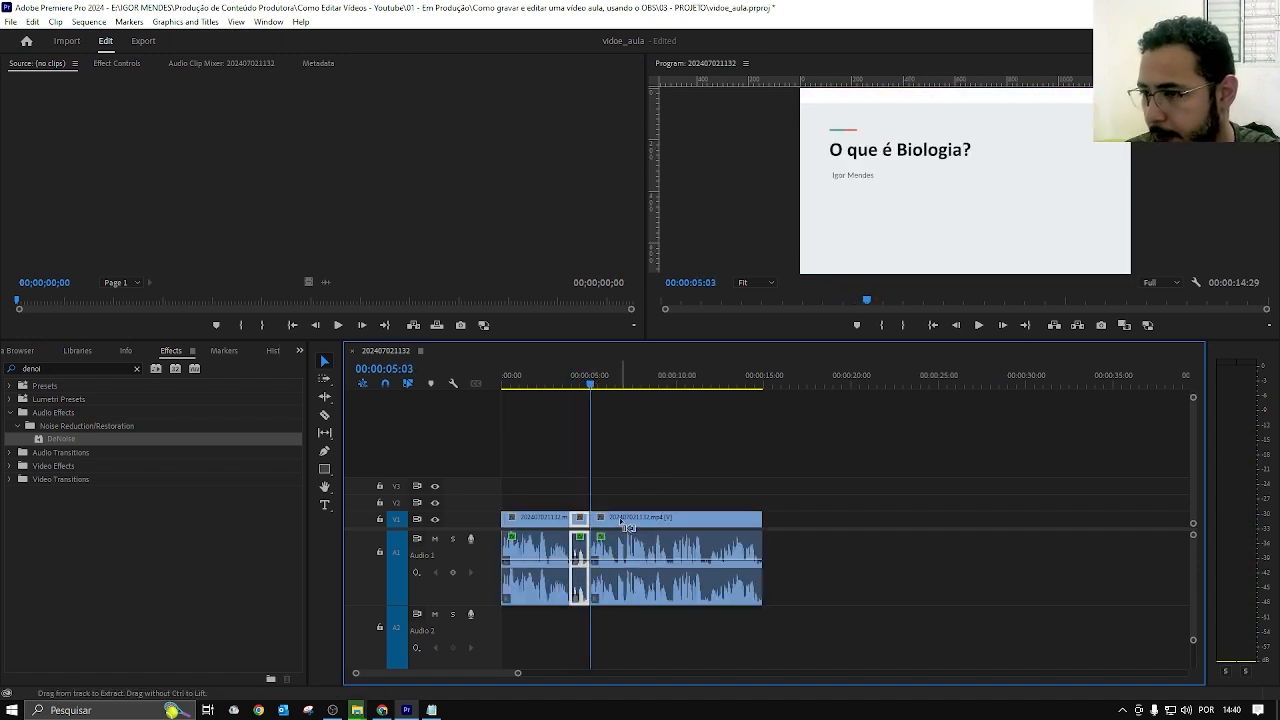
Delete the isolated section between the two cuts and close its gap with Ripple Delete.
{"action": "key", "text": "Delete"}
{"action": "right_click", "coordinate": [580, 516]}
{"action": "left_click", "coordinate": [585, 524]}
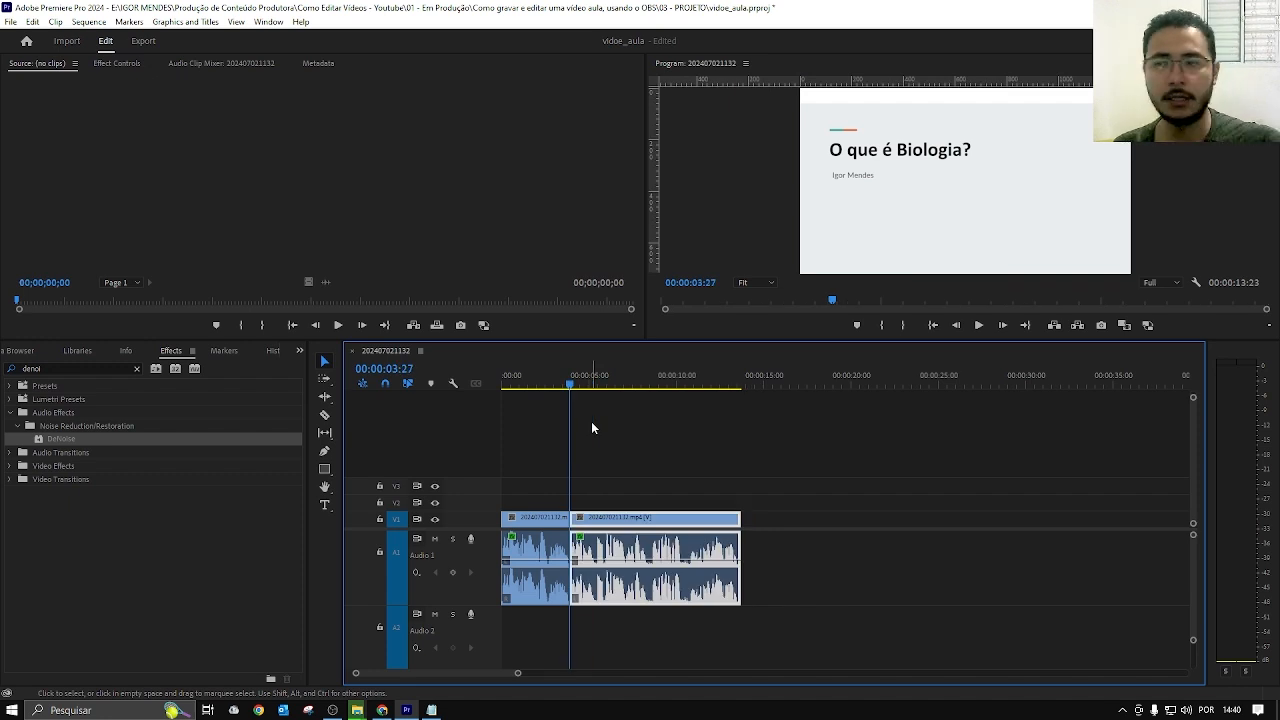
Place a copy of the second clip, including its audio, at about 00:00:22:00 on the same tracks.
{"action": "left_click_drag", "start_coordinate": [570, 384], "coordinate": [609, 382]}
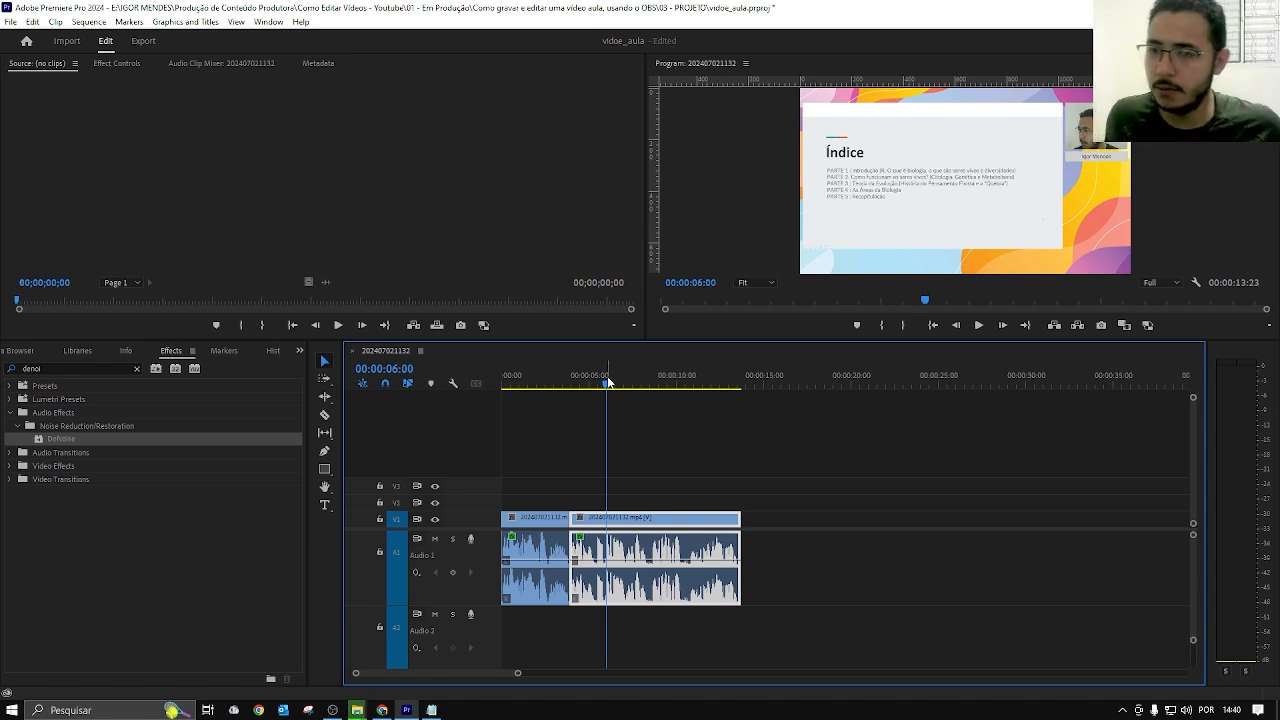
{"action": "left_click", "coordinate": [779, 424]}
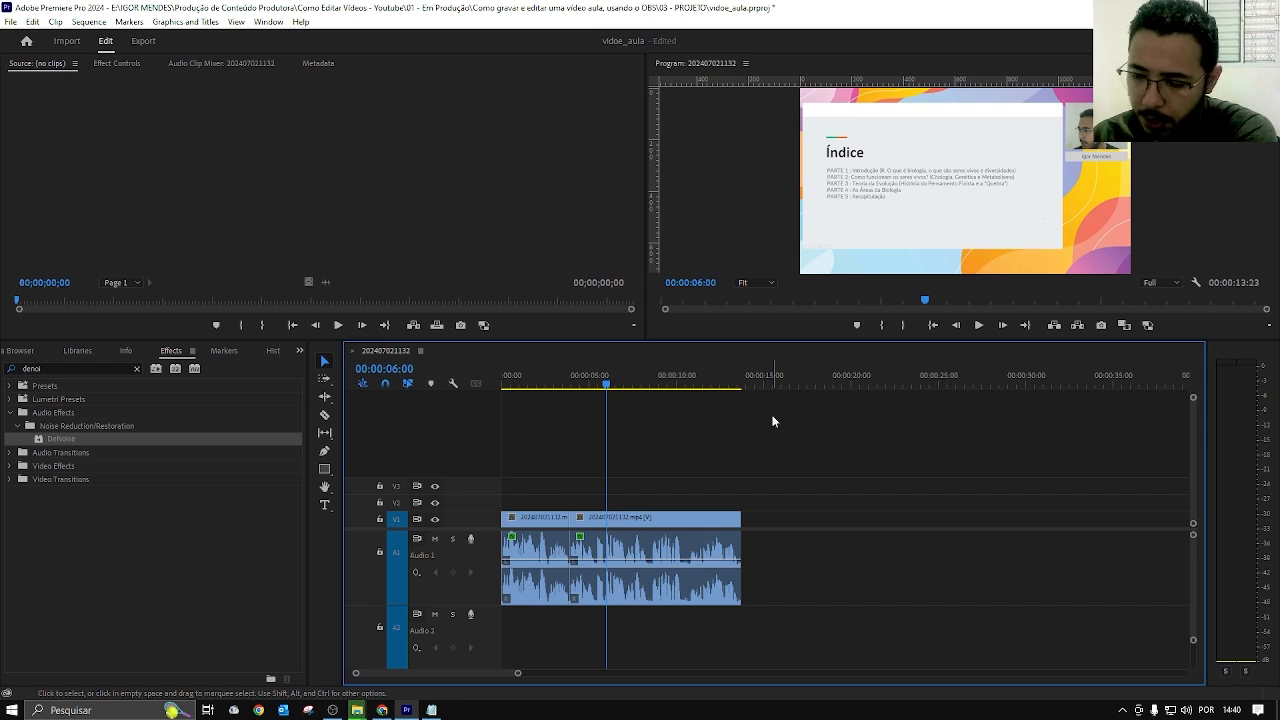
{"action": "left_click", "coordinate": [655, 518]}
{"action": "left_click_drag", "start_coordinate": [785, 521], "coordinate": [985, 521]}
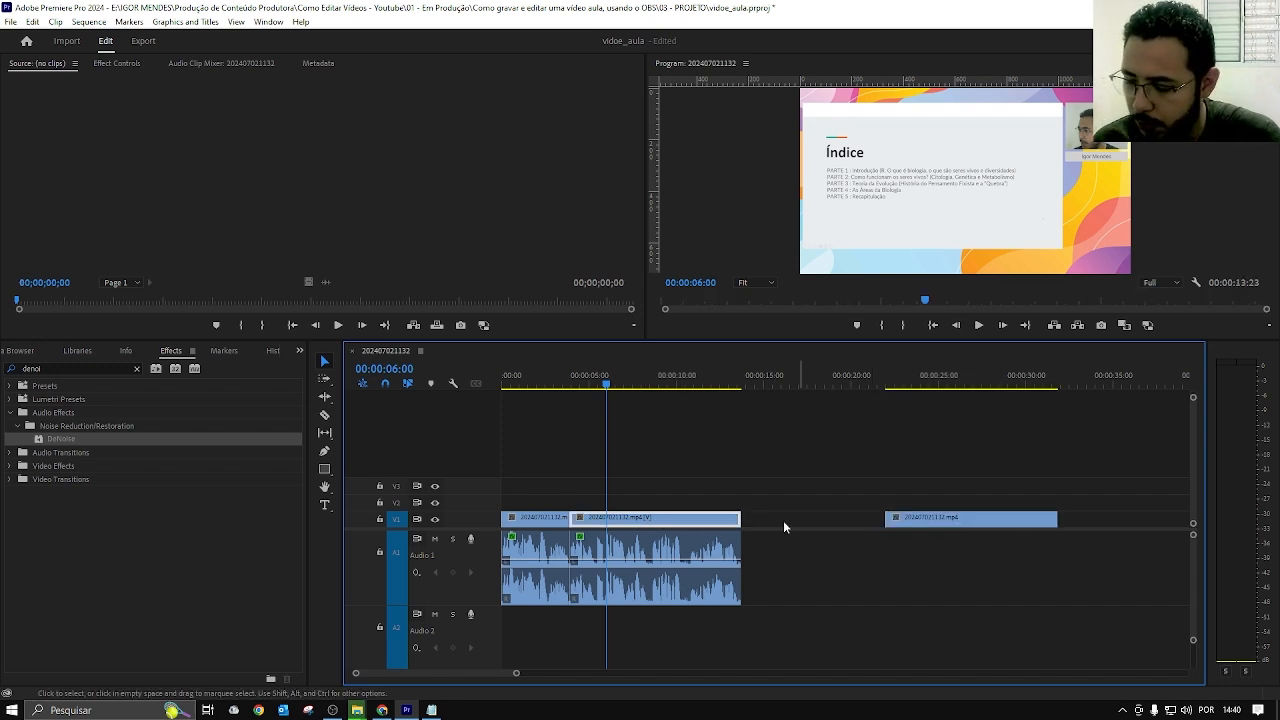
{"action": "key", "text": "ctrl+z"}
{"action": "left_click_drag", "start_coordinate": [736, 521], "coordinate": [988, 528]}
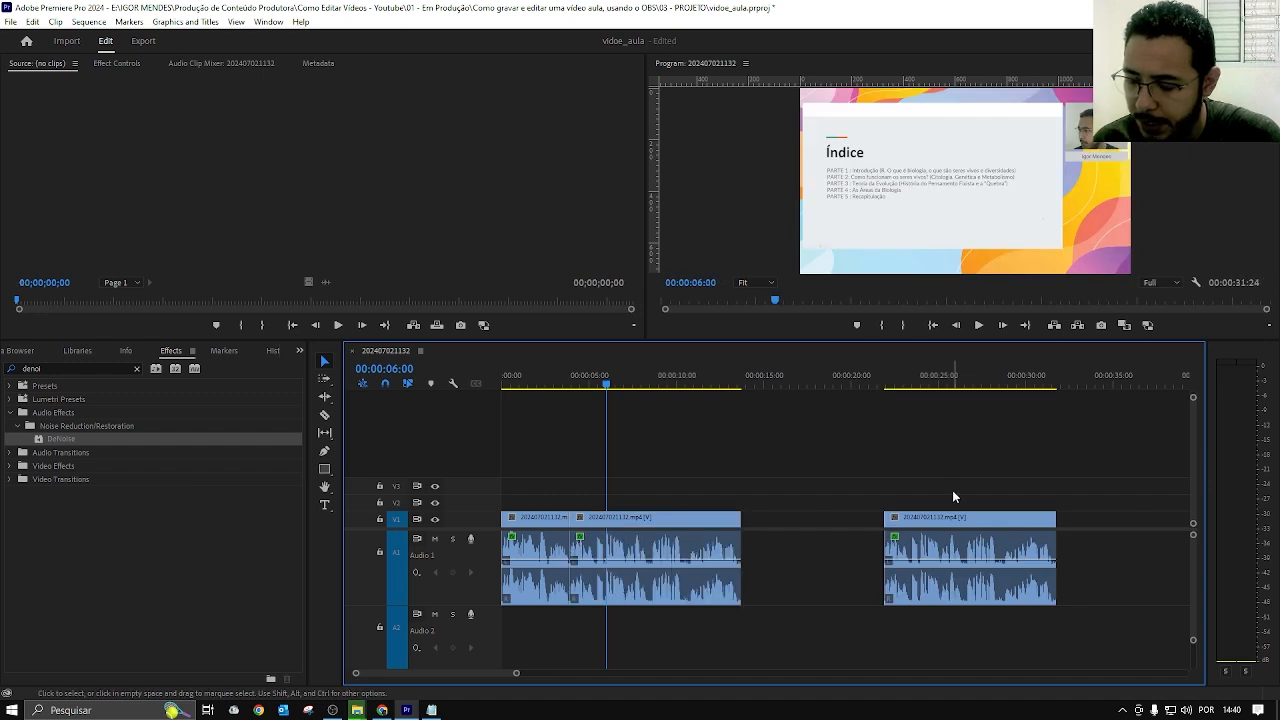
Mark In and Out points around the first two clips, from the sequence start to the second clip's end.
{"action": "left_click_drag", "start_coordinate": [798, 442], "coordinate": [502, 640]}
{"action": "left_click_drag", "start_coordinate": [870, 502], "coordinate": [1060, 608]}
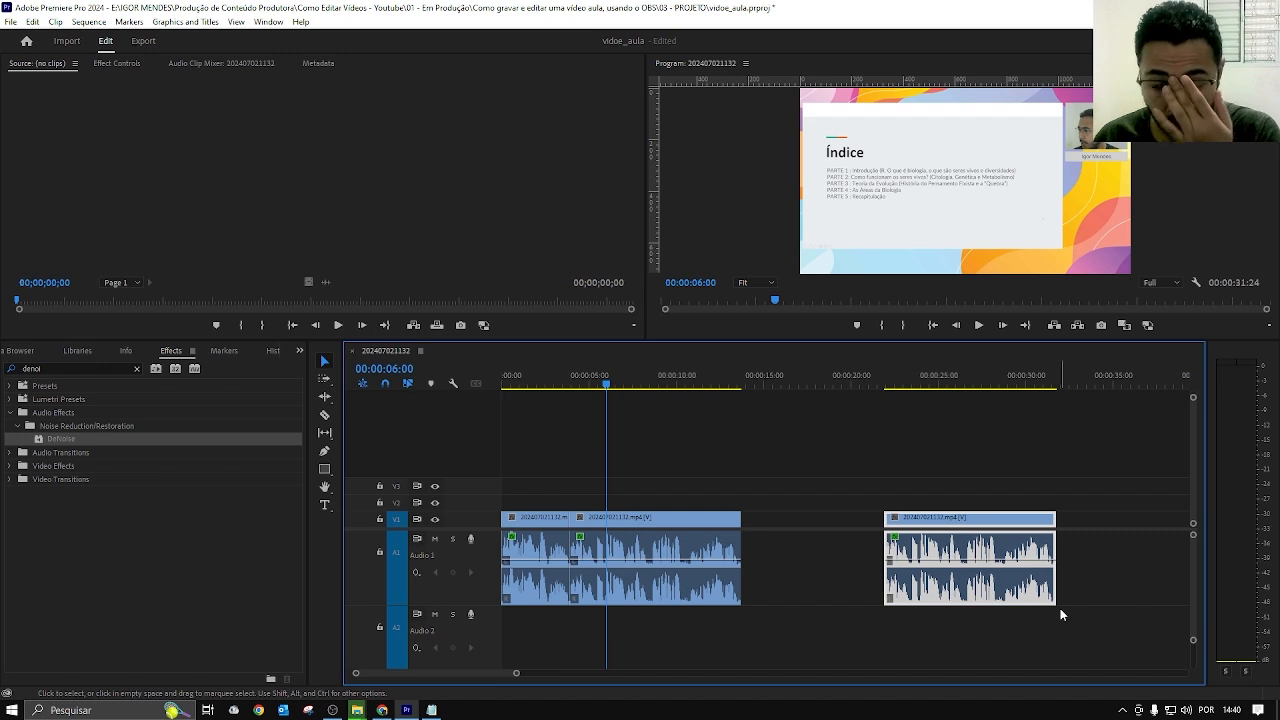
{"action": "left_click", "coordinate": [658, 474]}
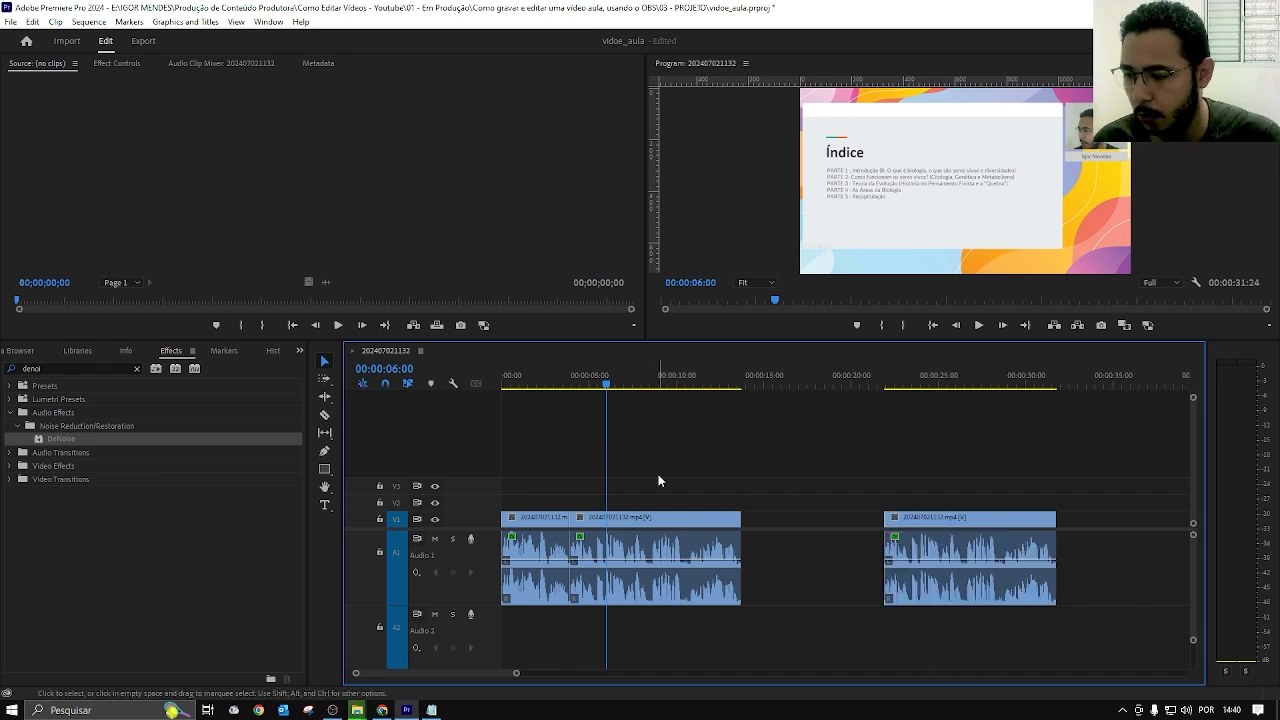
{"action": "left_click_drag", "start_coordinate": [794, 482], "coordinate": [582, 642]}
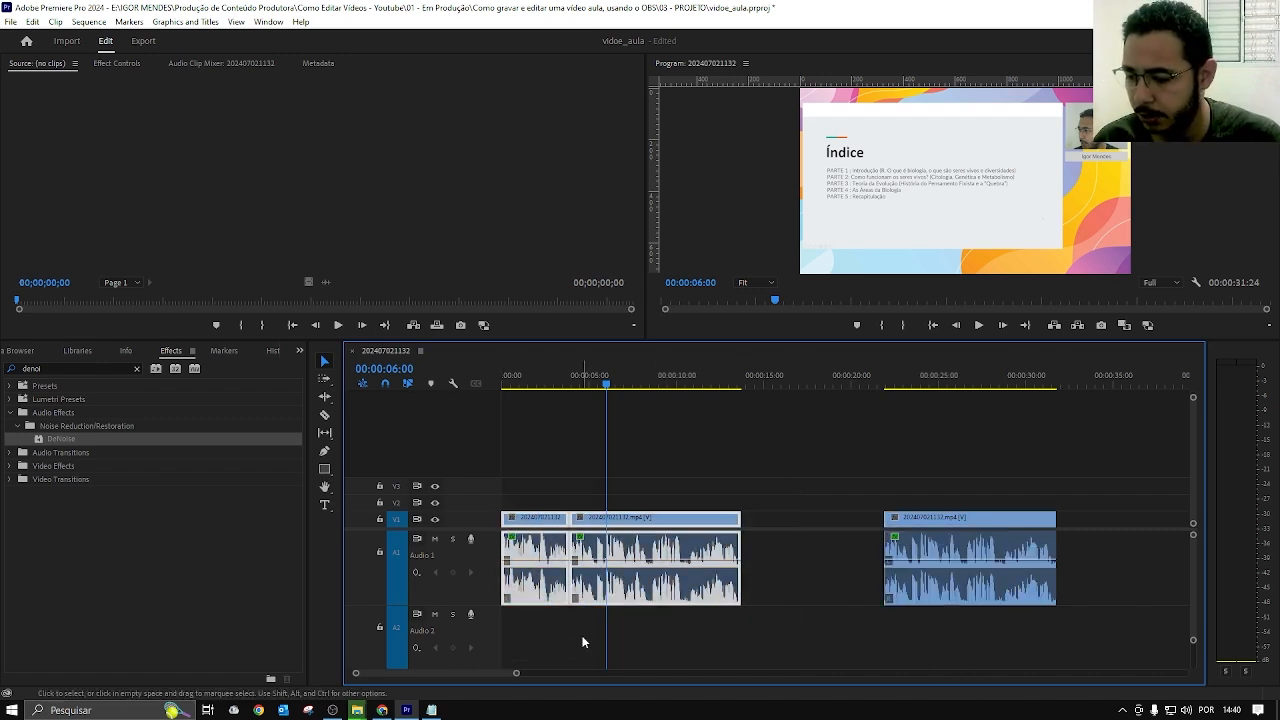
{"action": "key", "text": "x"}
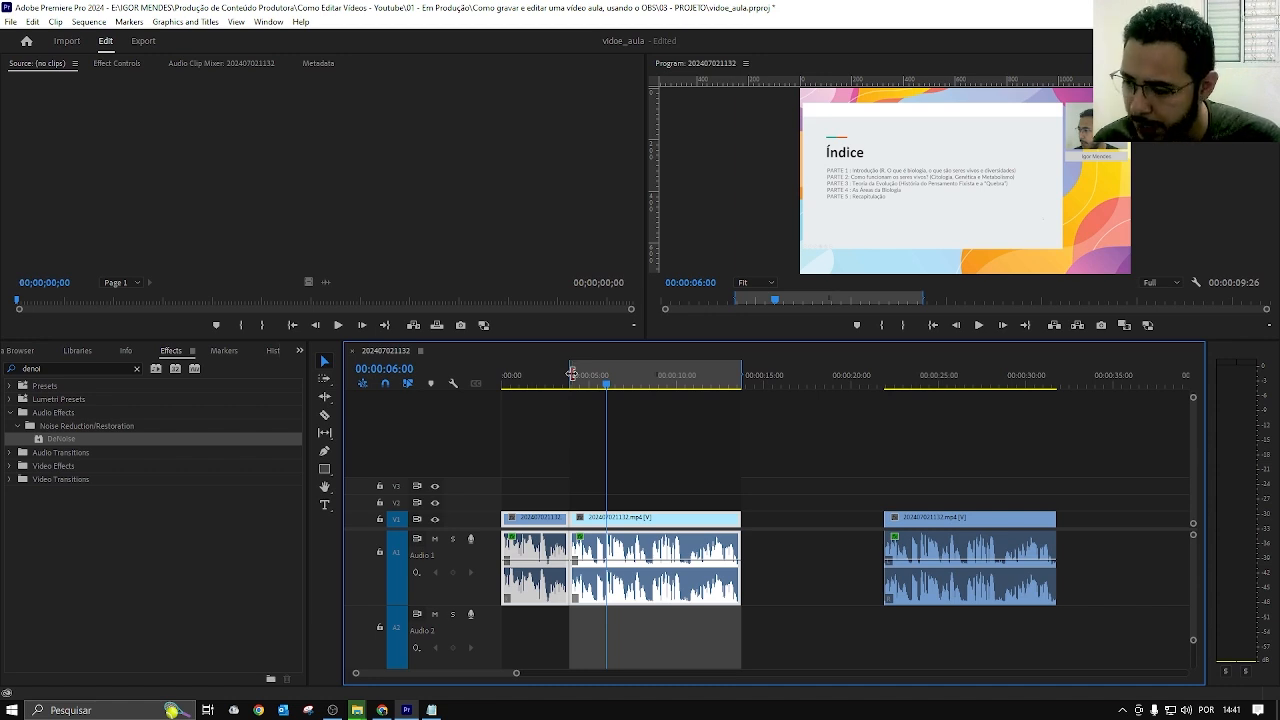
{"action": "mouse_move", "coordinate": [571, 374]}
{"action": "left_mouse_down"}
{"action": "mouse_move", "coordinate": [503, 374]}
{"action": "mouse_move", "coordinate": [672, 372]}
{"action": "mouse_move", "coordinate": [503, 374]}
{"action": "left_mouse_up"}
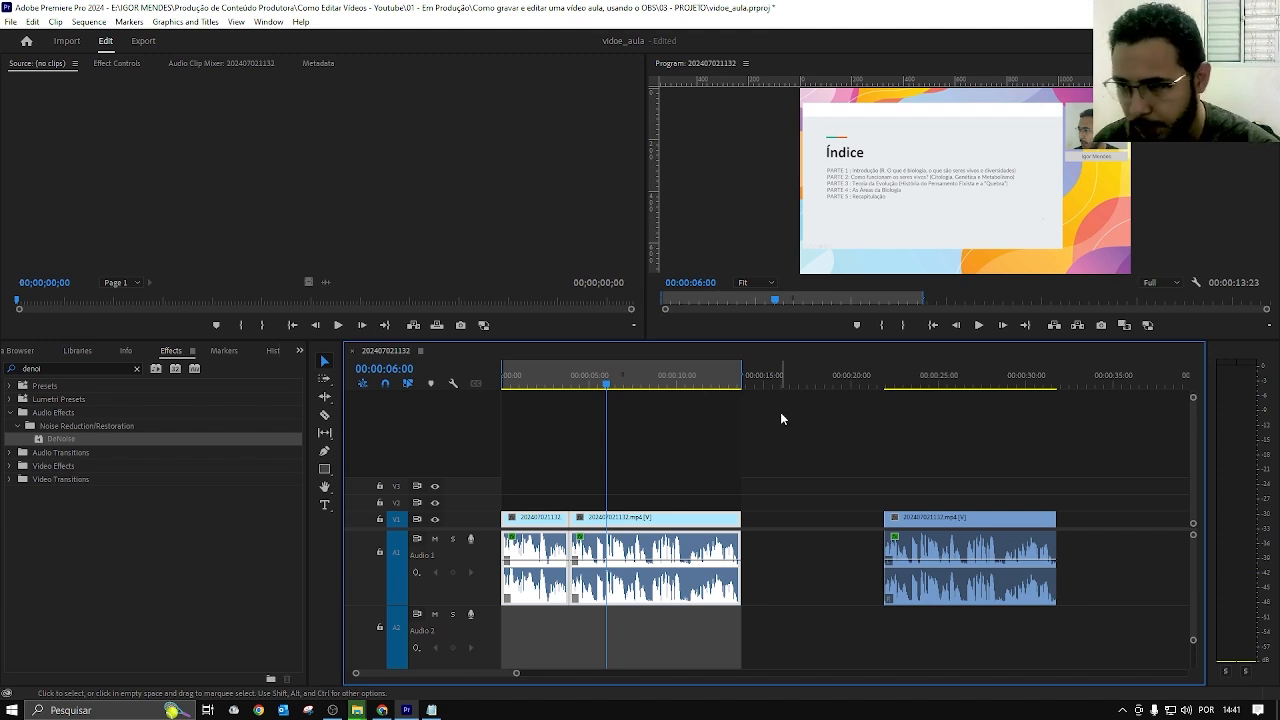
Open the export settings for the marked range and name the output file arquivo_exportado.
{"action": "key", "text": "ctrl+m"}
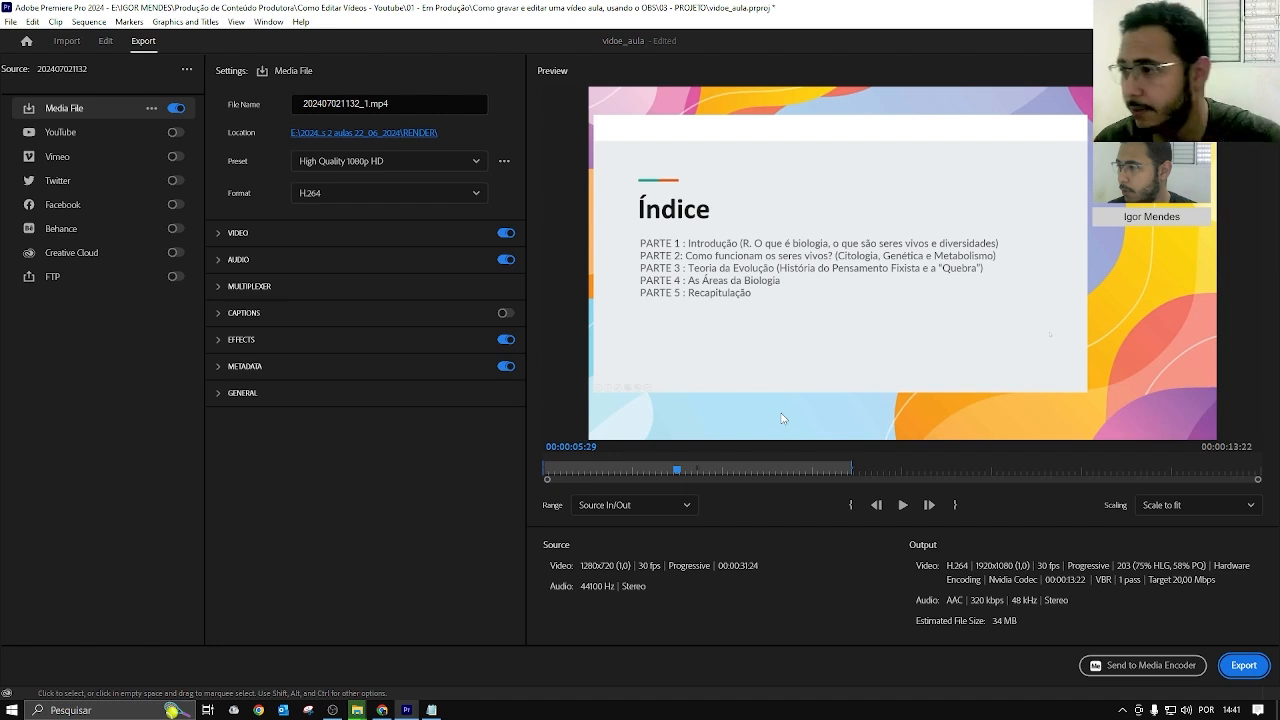
{"action": "left_click", "coordinate": [409, 100]}
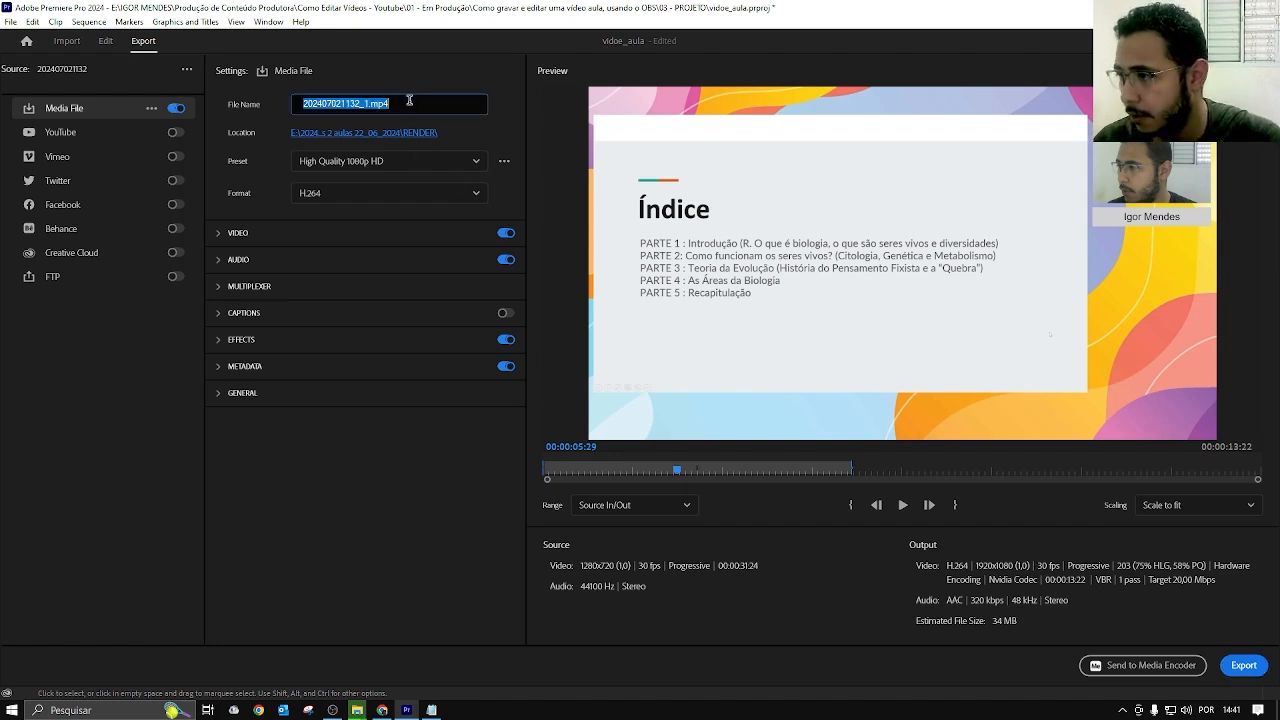
{"action": "type", "text": "arquivo_"}
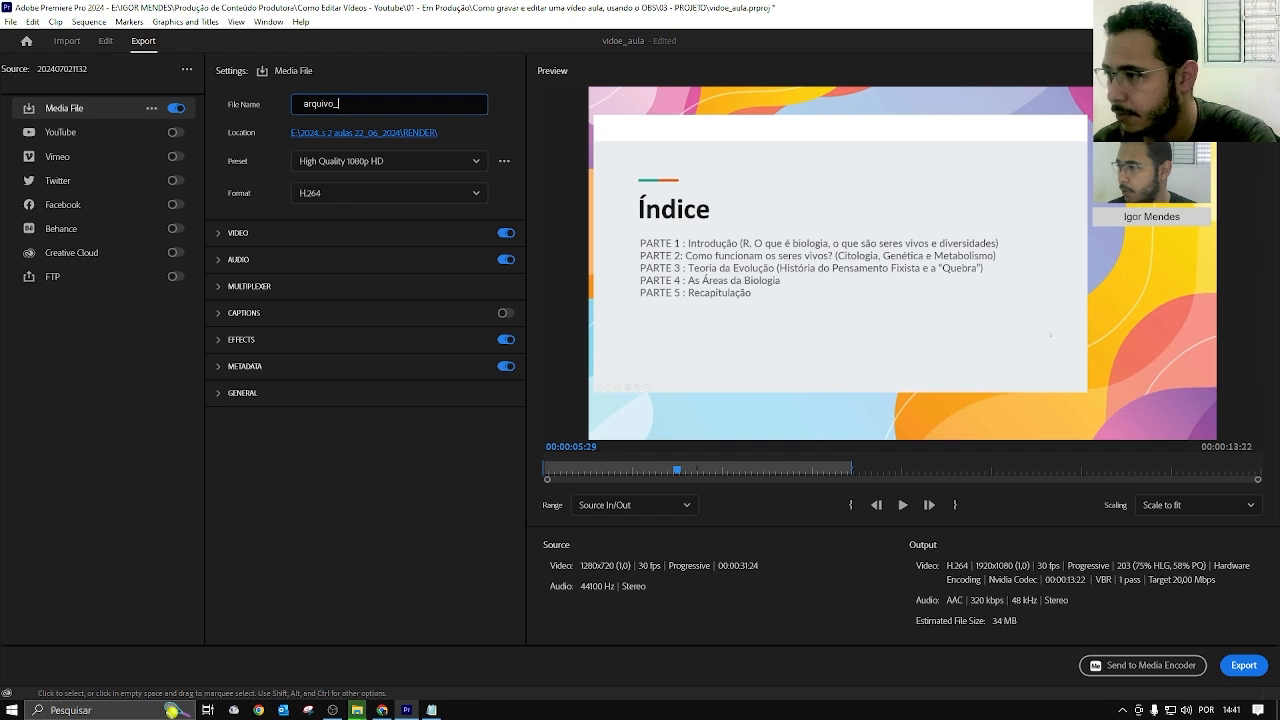
{"action": "type", "text": "exportado"}
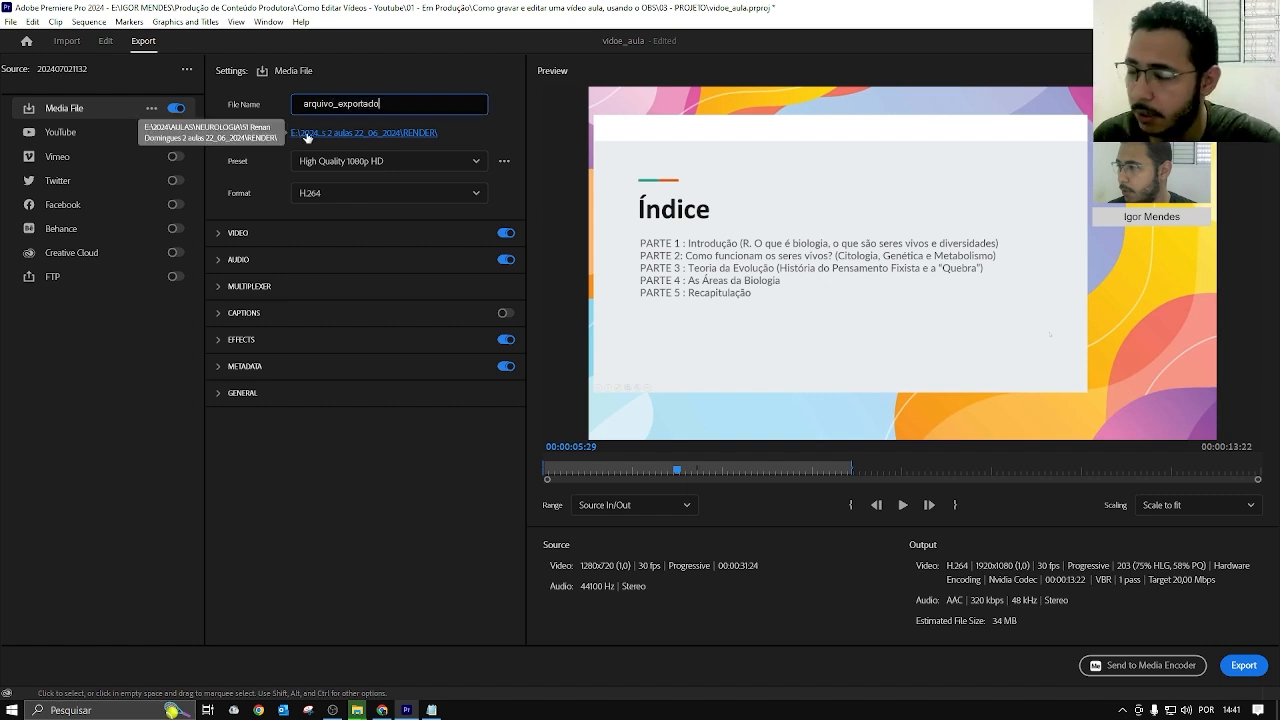
Set the export location to the project's 04 - RENDER folder, keeping the file name arquivo_exportado.
{"action": "left_click", "coordinate": [307, 135]}
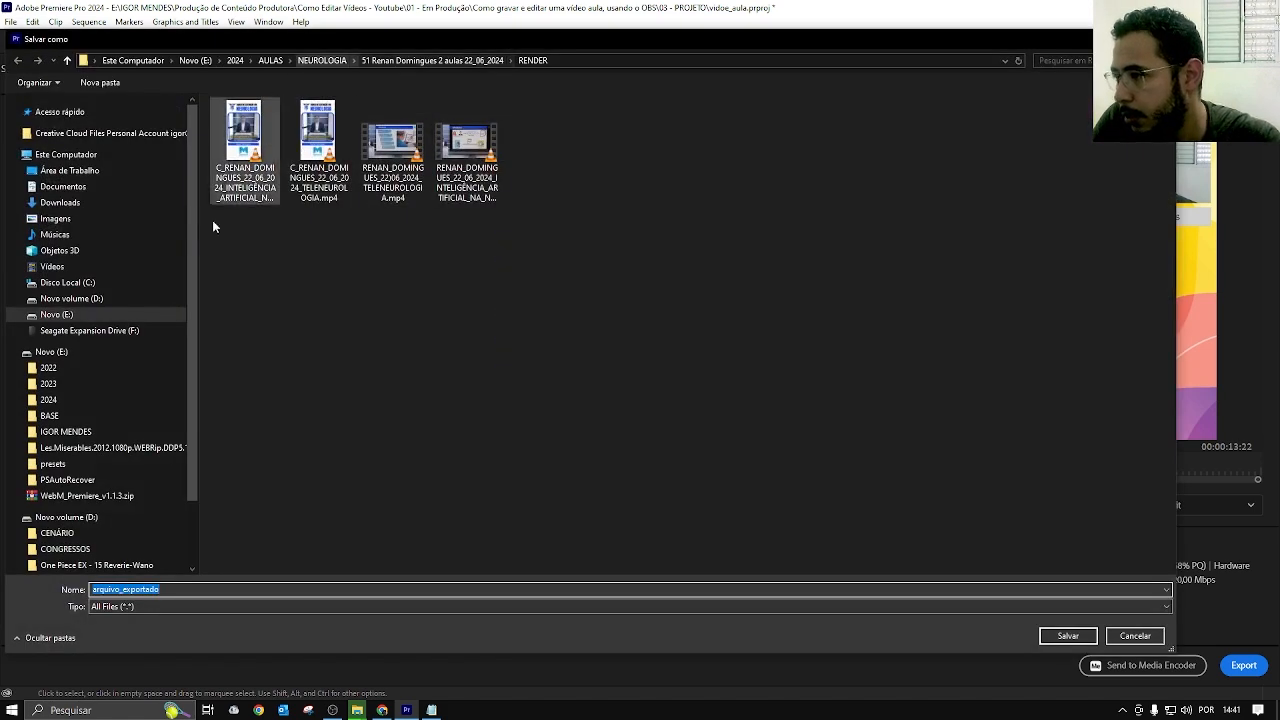
{"action": "left_click", "coordinate": [92, 432]}
{"action": "double_click", "coordinate": [292, 158]}
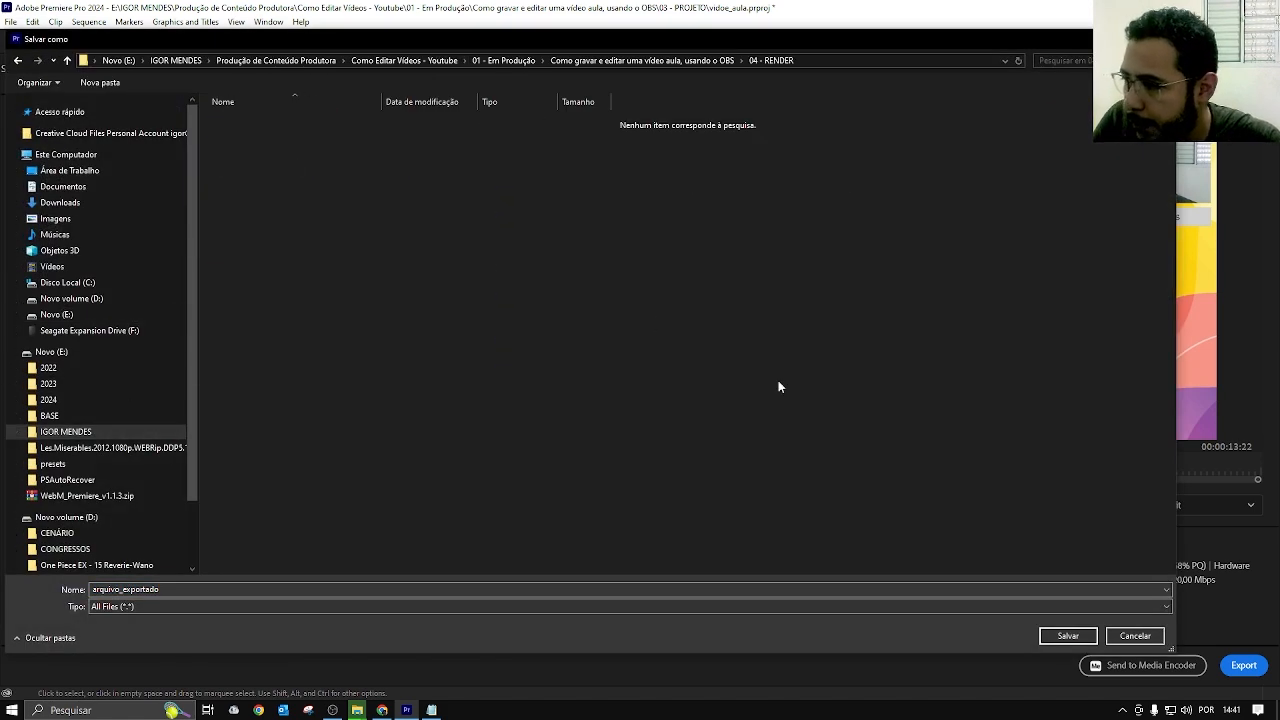
{"action": "left_click", "coordinate": [1068, 636]}
Match the export's video settings to the source, export the marked range and dismiss the export notice.
{"action": "left_click", "coordinate": [286, 234]}
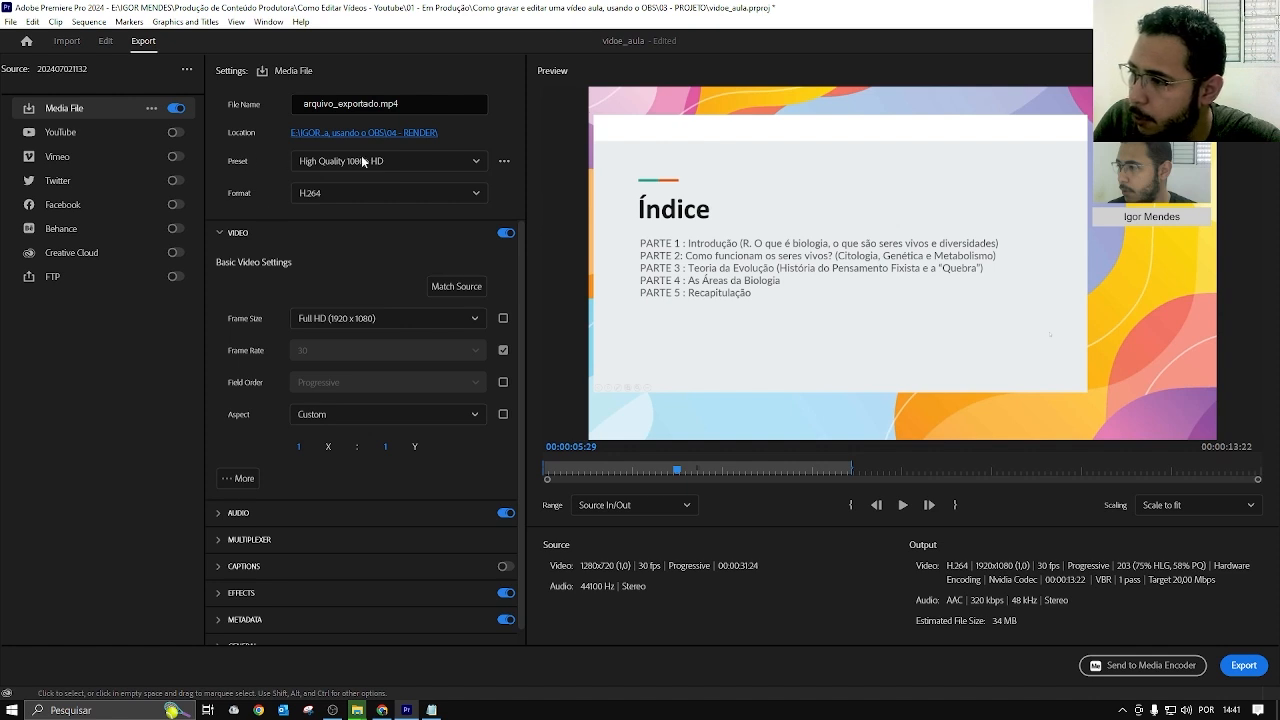
{"action": "left_click", "coordinate": [471, 288]}
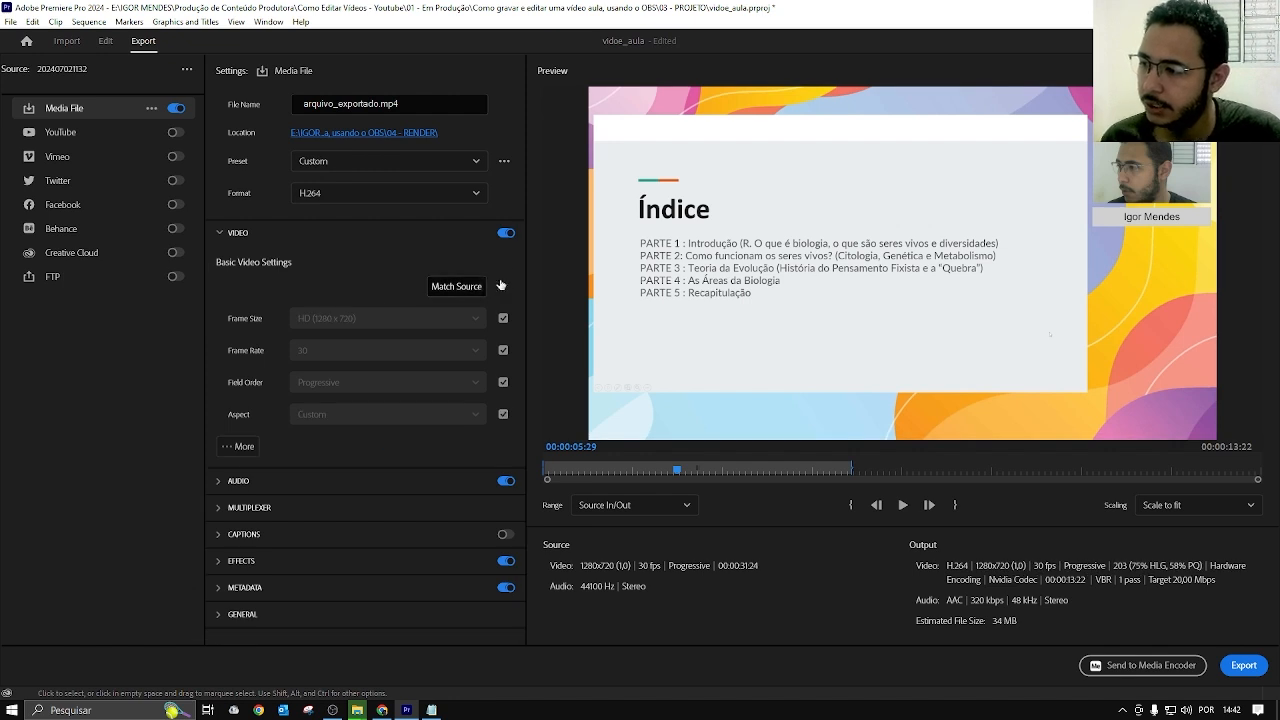
{"action": "left_click", "coordinate": [237, 446]}
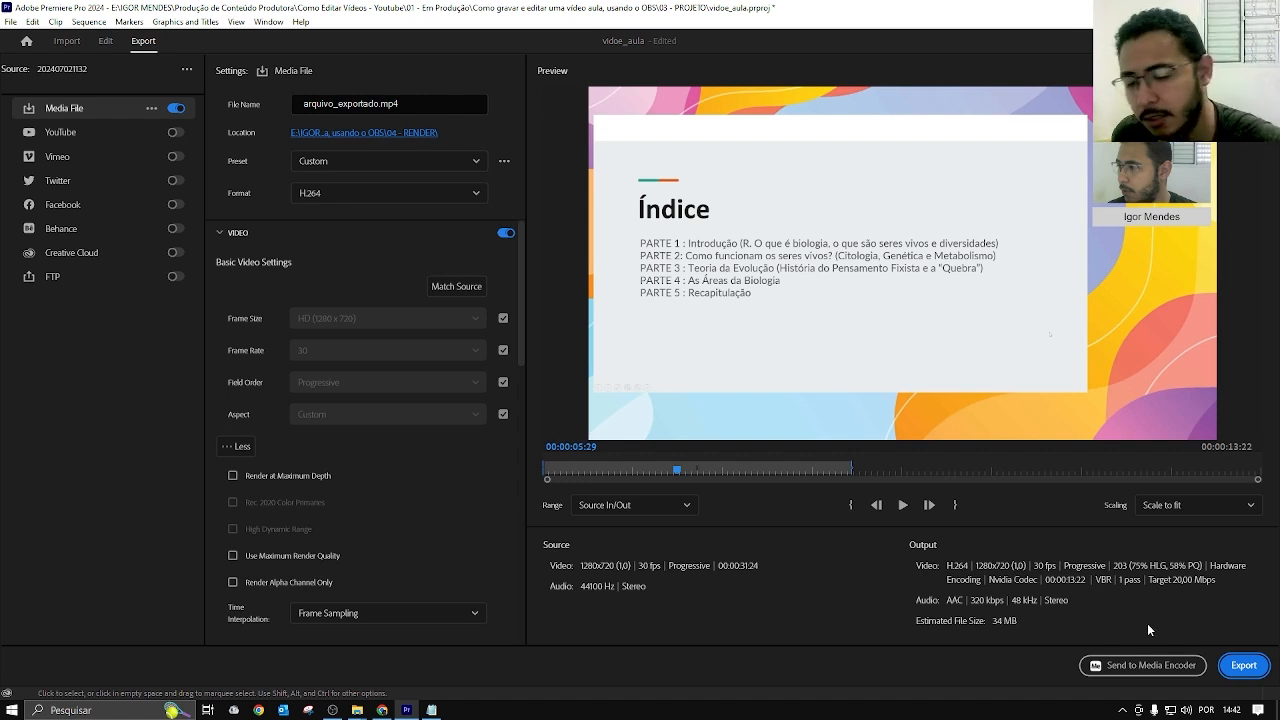
{"action": "left_click", "coordinate": [1244, 665]}
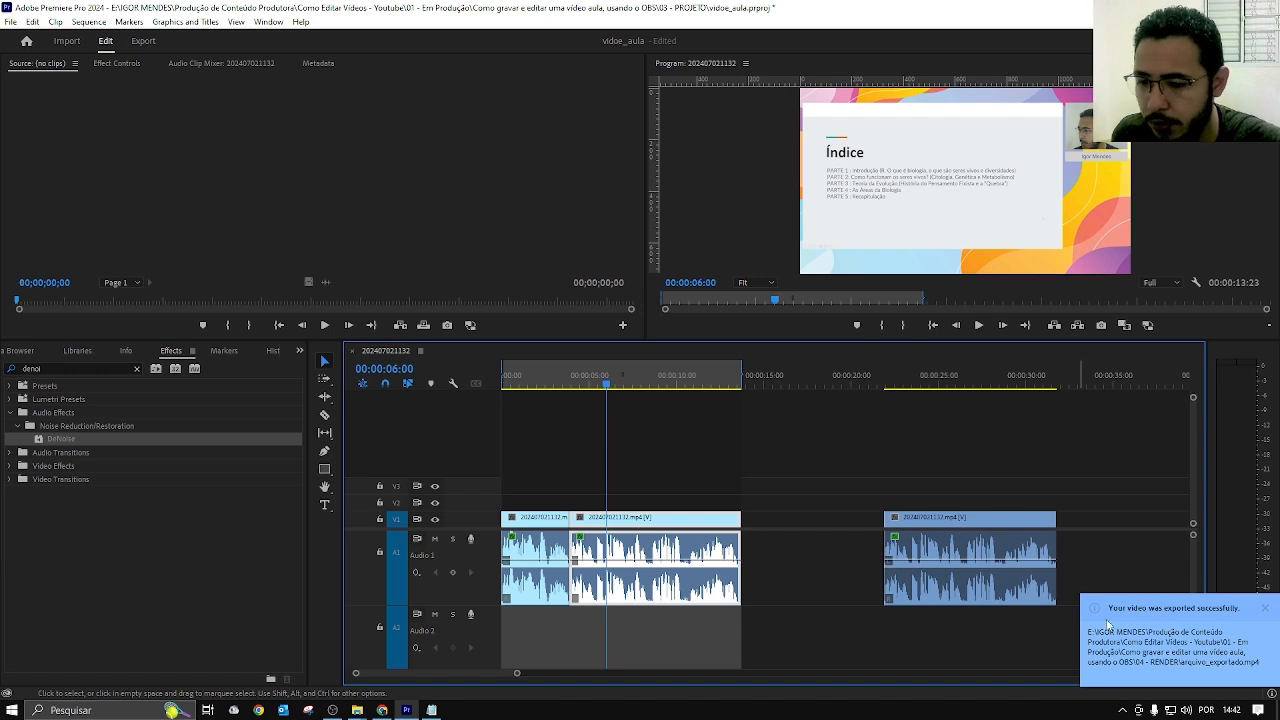
{"action": "left_click", "coordinate": [1115, 607]}
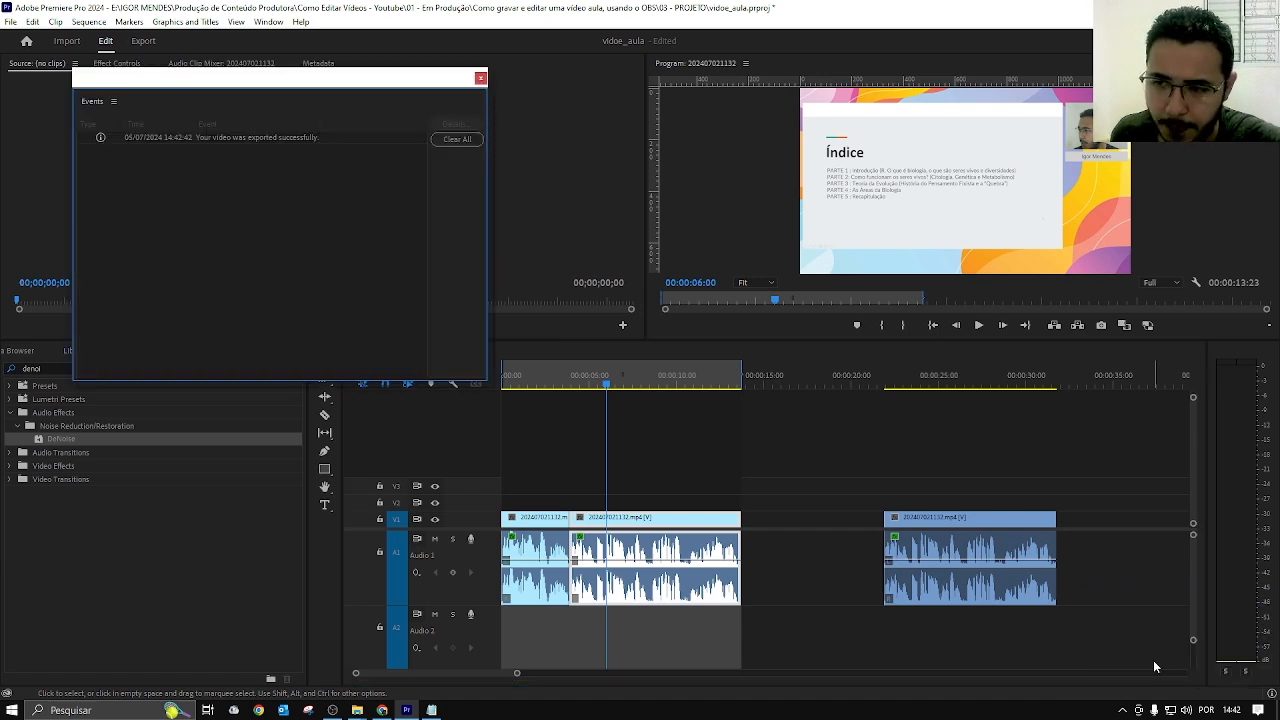
{"action": "left_click", "coordinate": [480, 78]}
Switch to File Explorer, open the 04 - RENDER folder and play arquivo_exportado.mp4 in VLC to review it.
{"action": "mouse_move", "coordinate": [357, 710]}
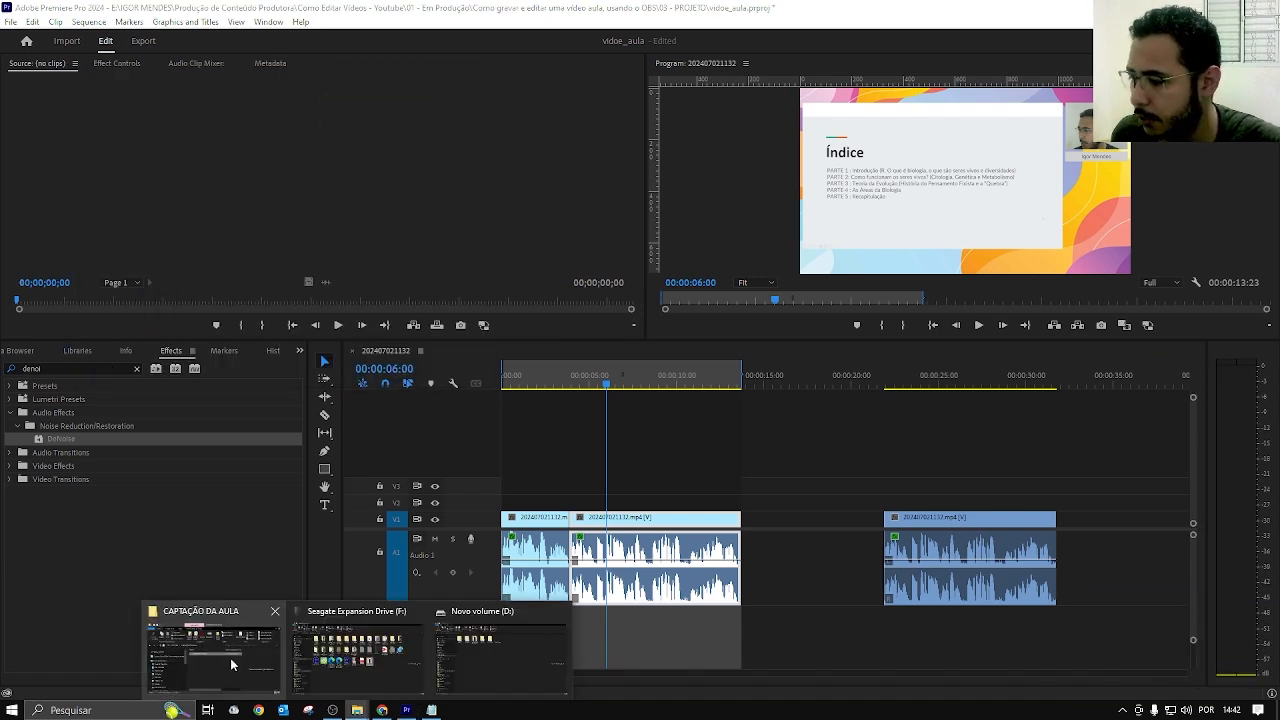
{"action": "left_click", "coordinate": [230, 662]}
{"action": "left_click", "coordinate": [157, 22]}
{"action": "left_click", "coordinate": [193, 42]}
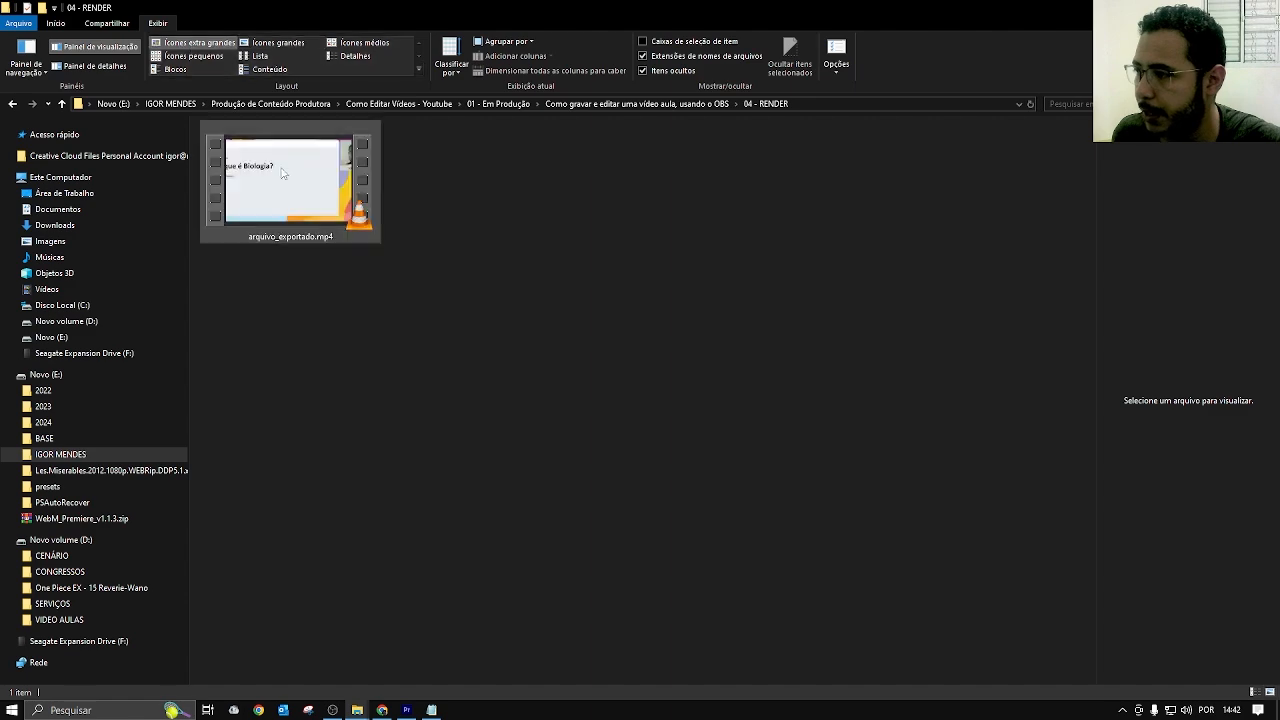
{"action": "double_click", "coordinate": [282, 173]}
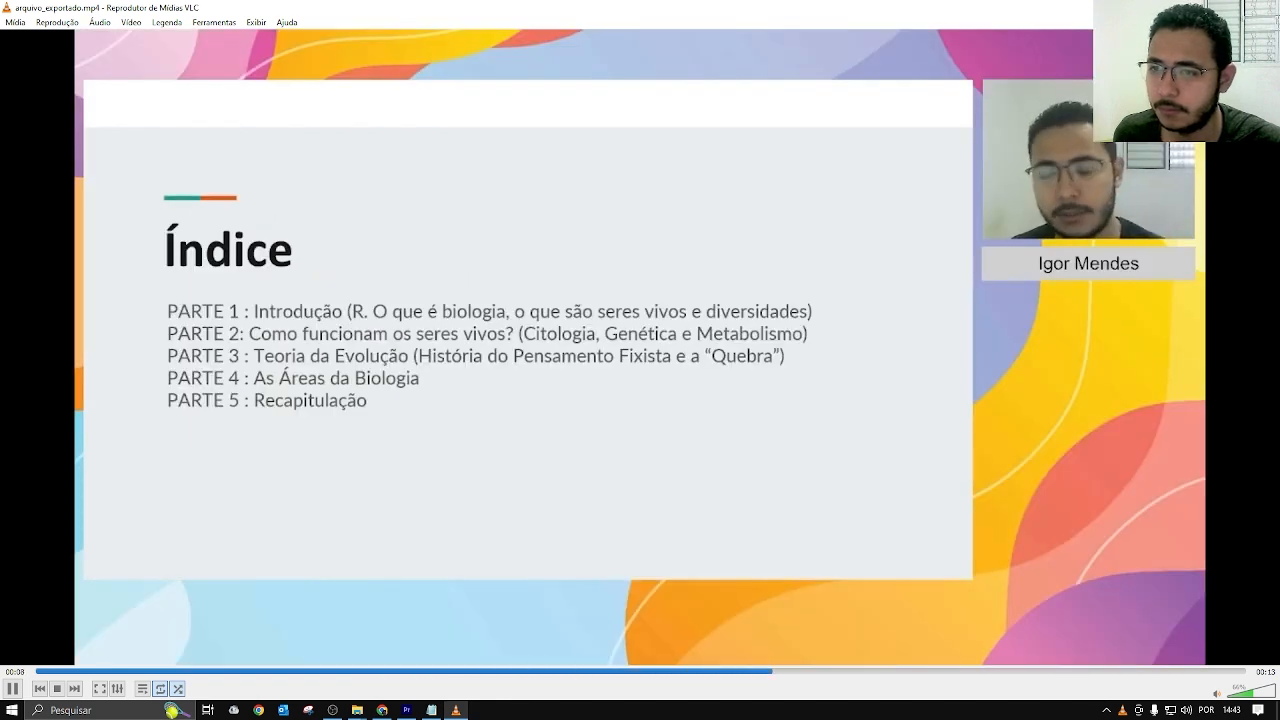
{"action": "key", "text": "ctrl+q"}
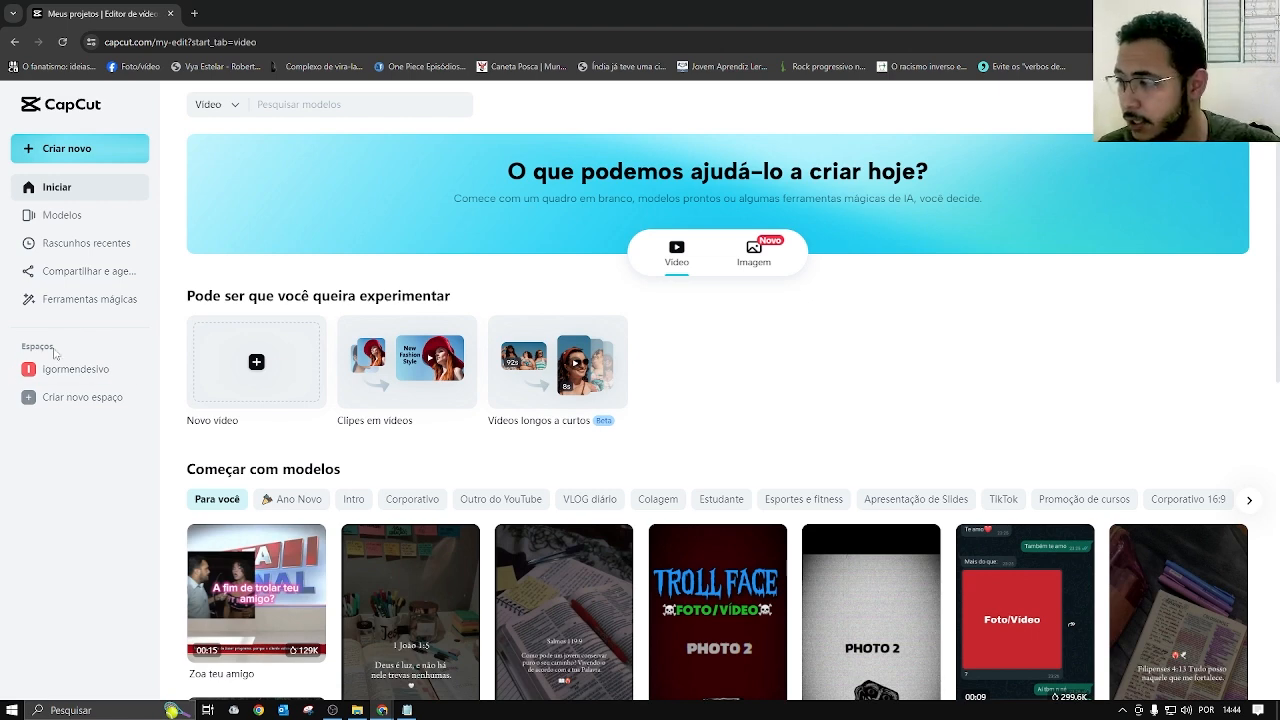
Start a new video project in CapCut's web editor and delete the previously uploaded clips from the media library.
{"action": "left_click", "coordinate": [257, 360]}
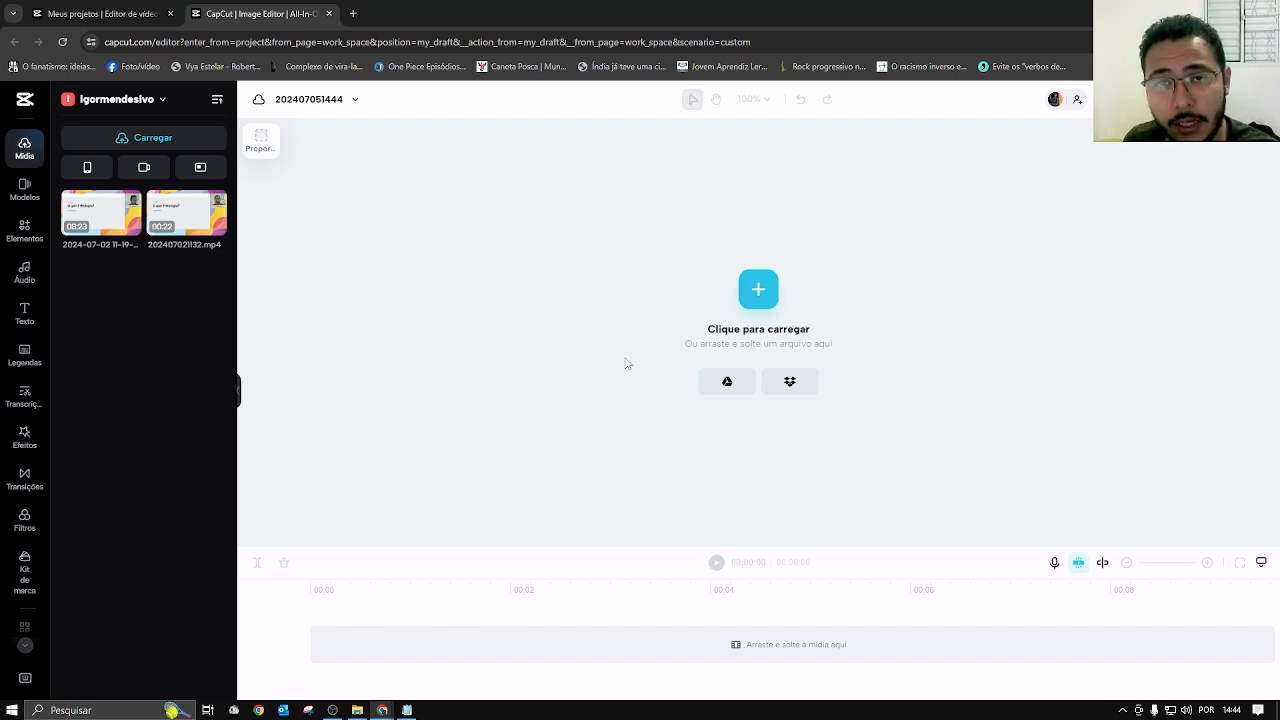
{"action": "right_click", "coordinate": [108, 200]}
{"action": "left_click", "coordinate": [155, 216]}
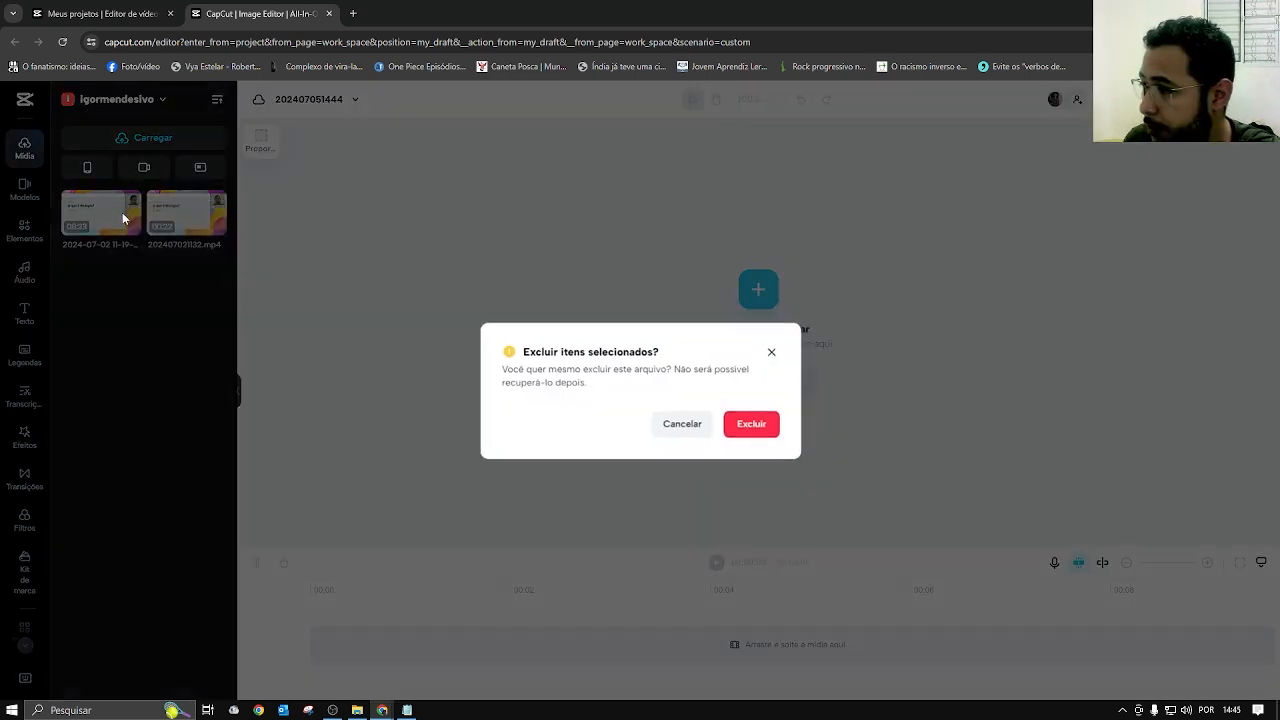
{"action": "left_click", "coordinate": [738, 420]}
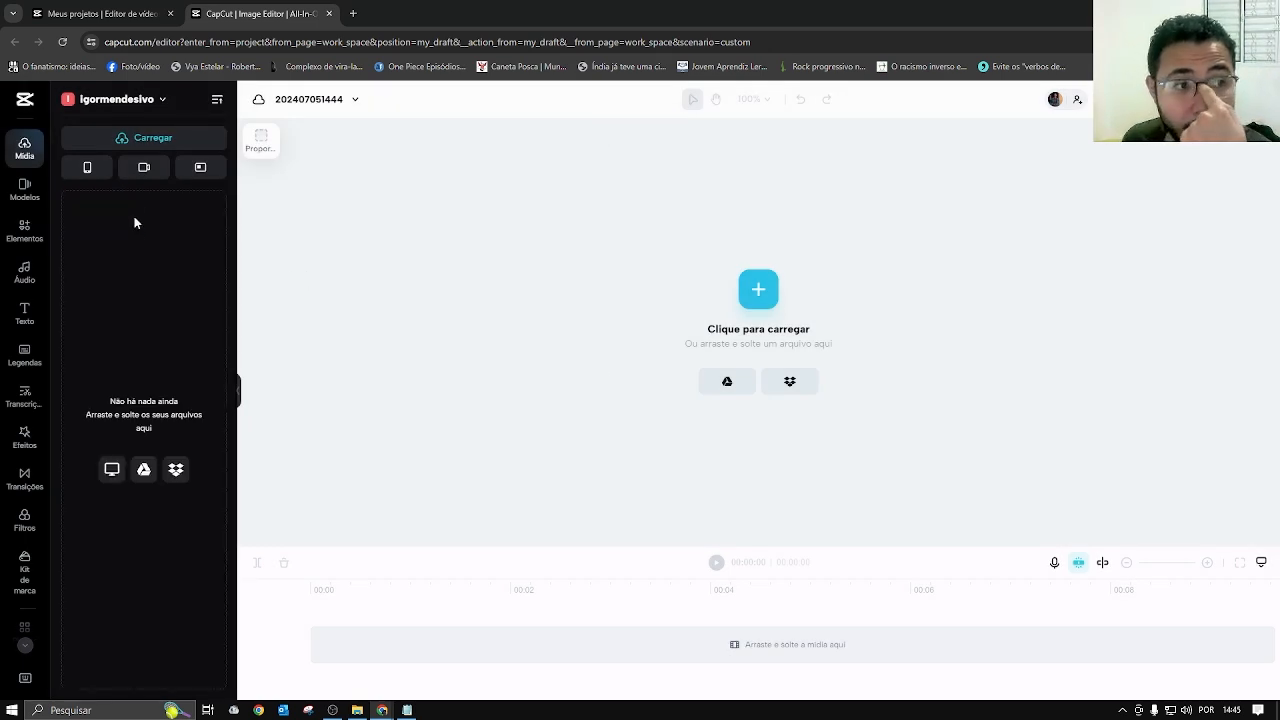
Upload the recording 202407021132.mp4 from the 02 - CAPTURA project folder's CAPTAÇÃO DA AULA subfolder to the media library.
{"action": "mouse_move", "coordinate": [137, 146]}
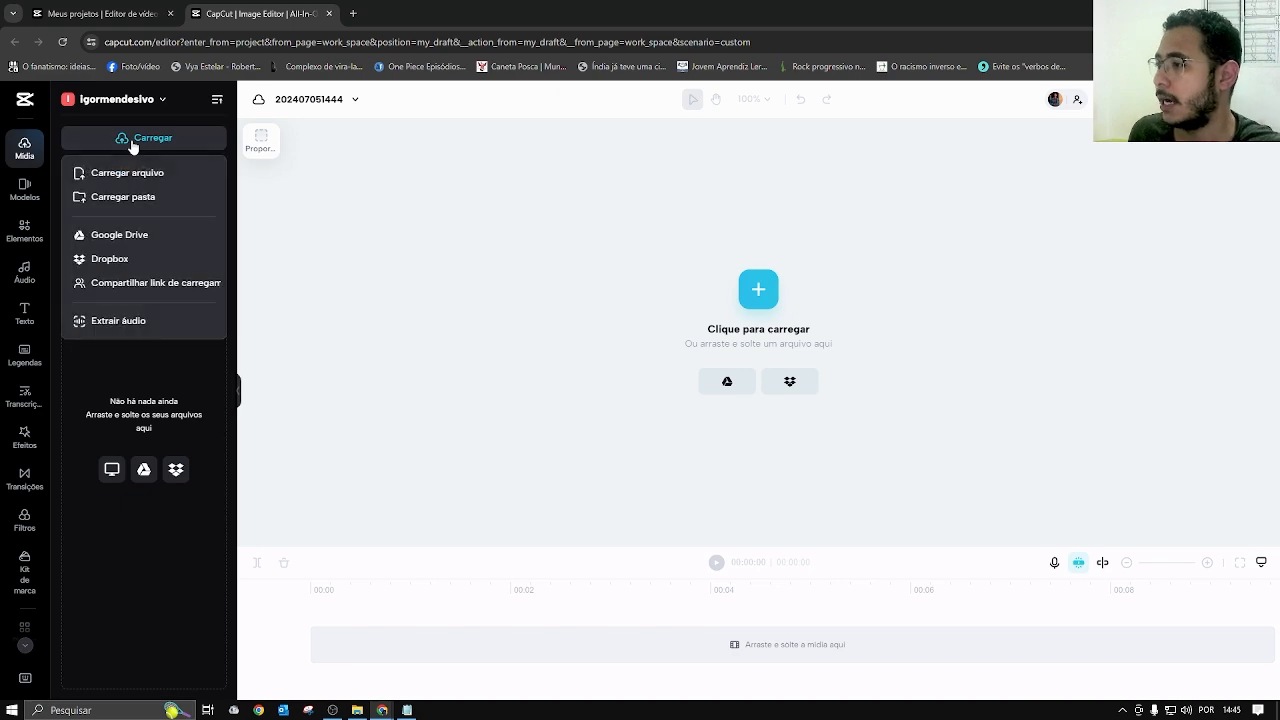
{"action": "left_click", "coordinate": [154, 171]}
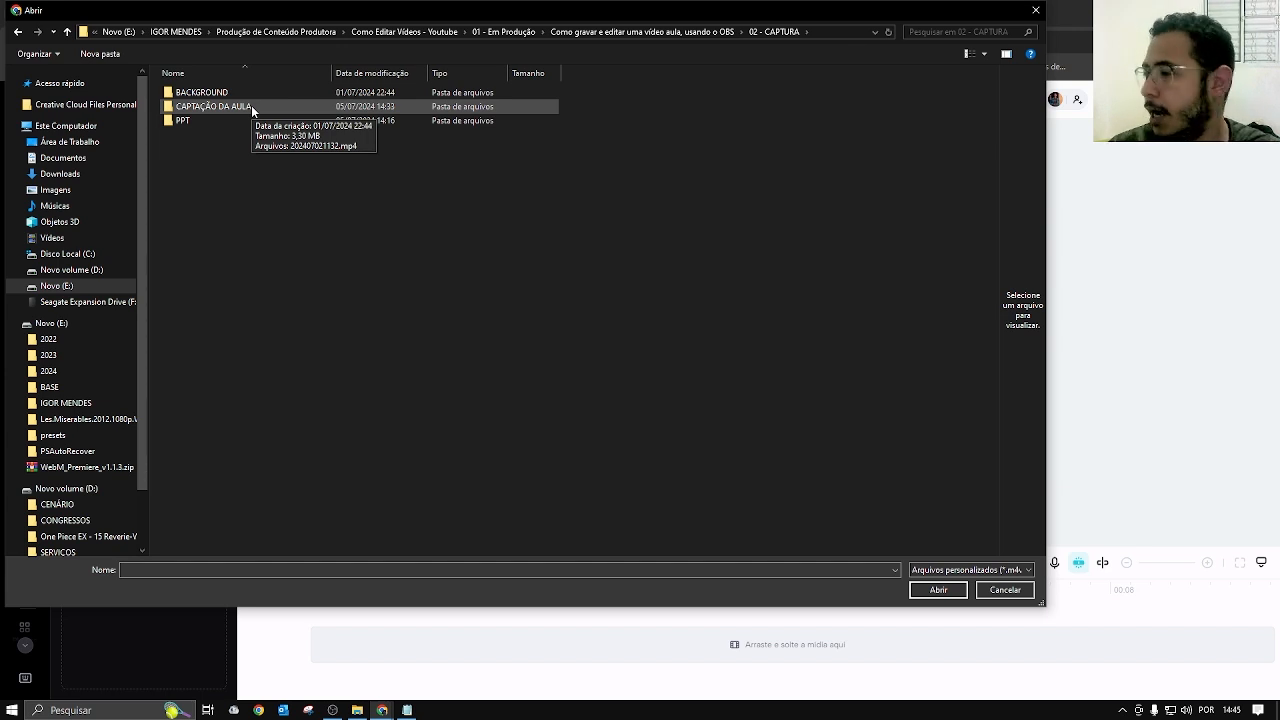
{"action": "double_click", "coordinate": [251, 105]}
{"action": "left_click", "coordinate": [206, 112]}
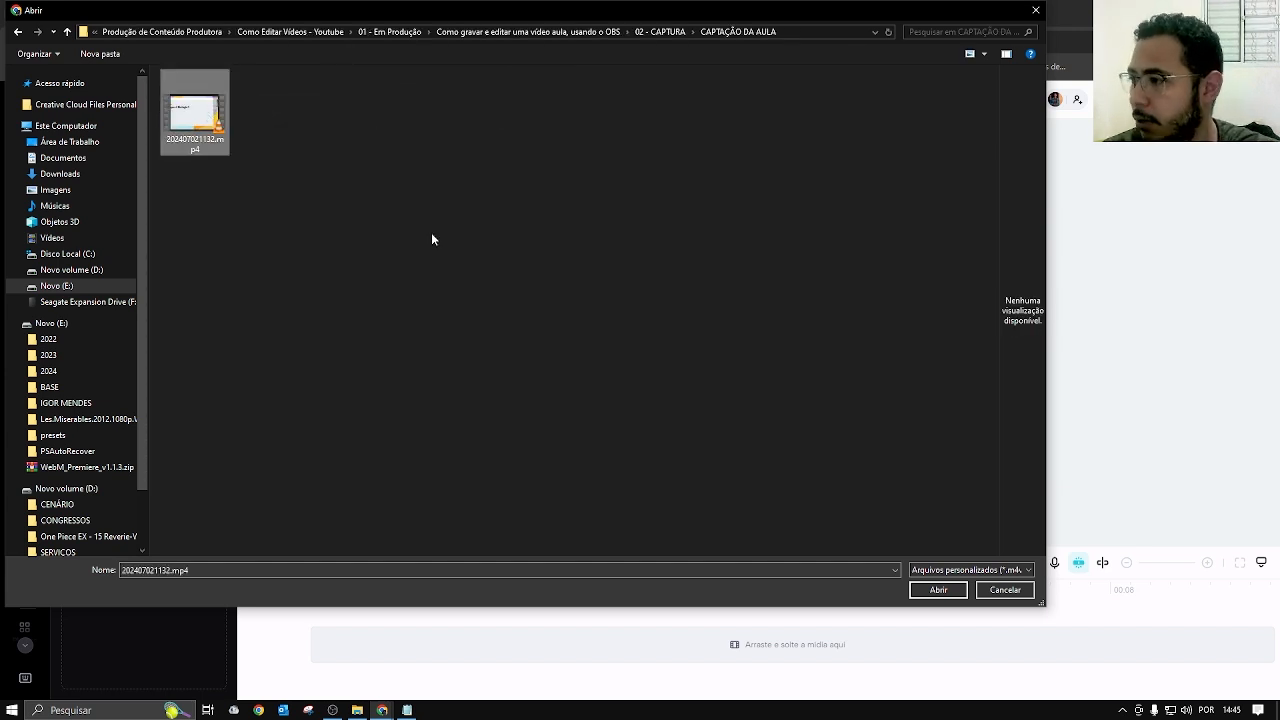
{"action": "left_click", "coordinate": [936, 589]}
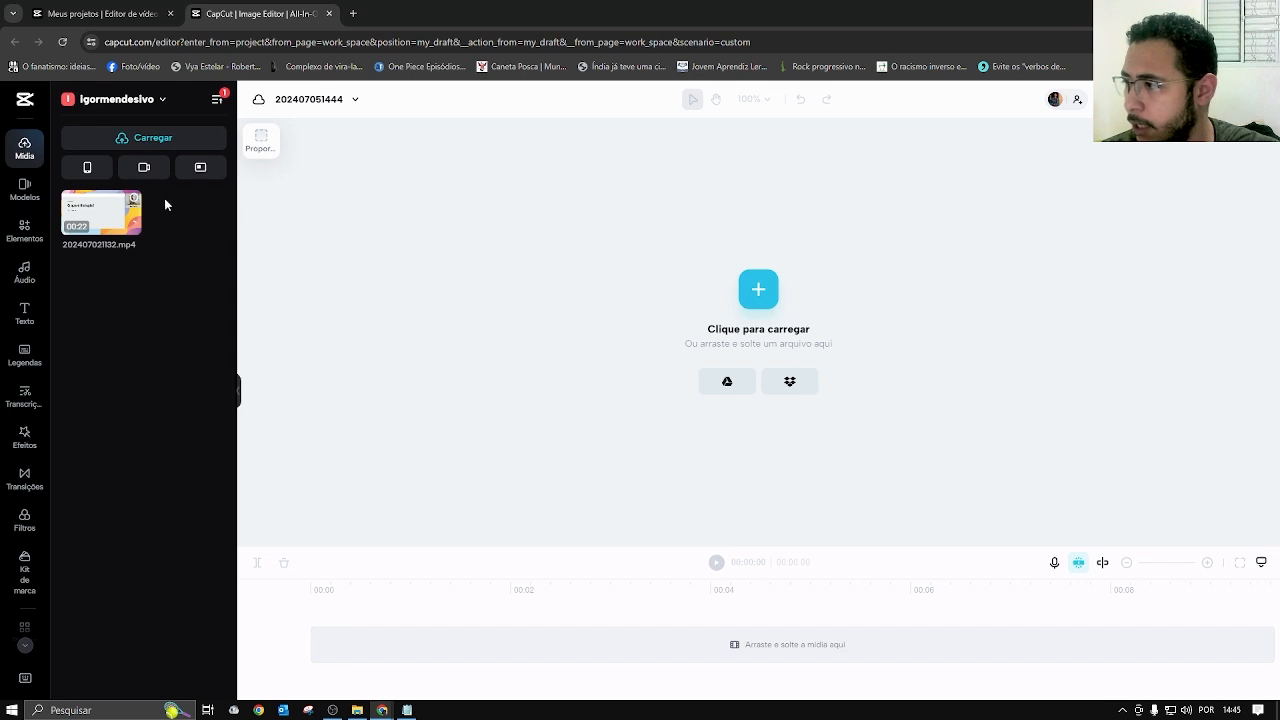
Place the clip 202407021132.mp4 at the start of the timeline and enlarge the timeline area.
{"action": "left_click_drag", "start_coordinate": [100, 212], "coordinate": [330, 660]}
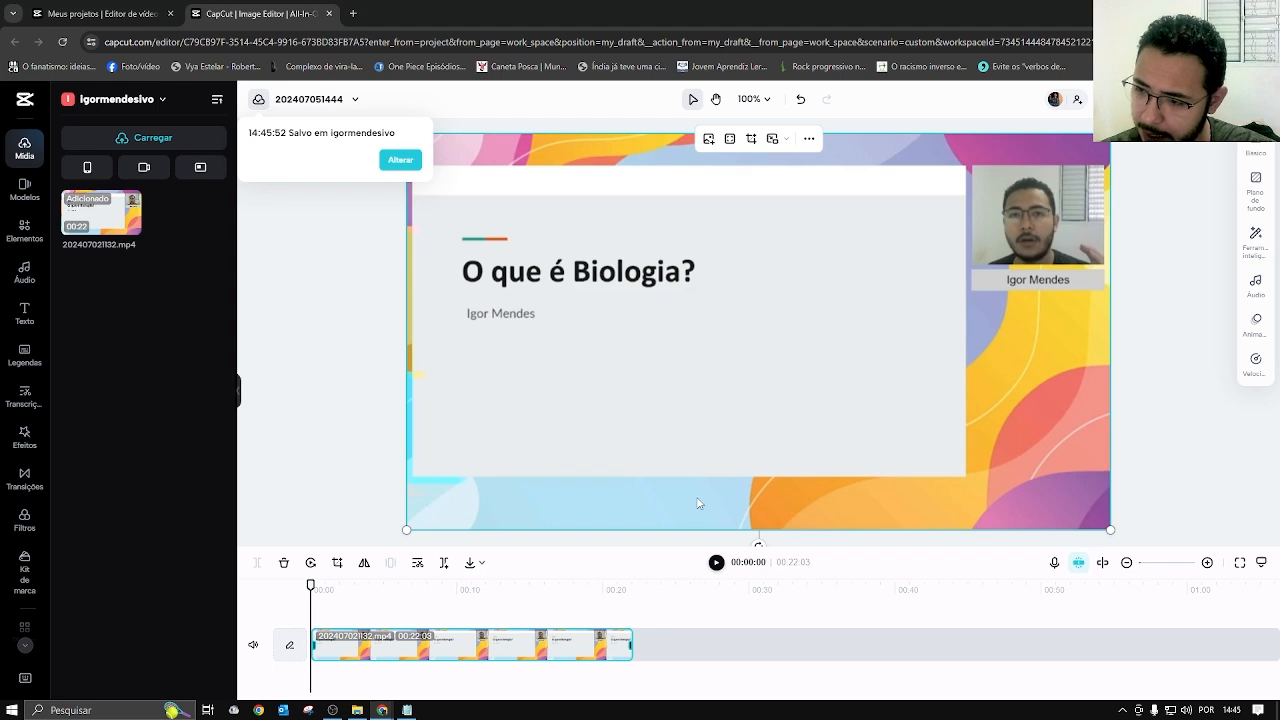
{"action": "left_click_drag", "start_coordinate": [687, 546], "coordinate": [694, 388]}
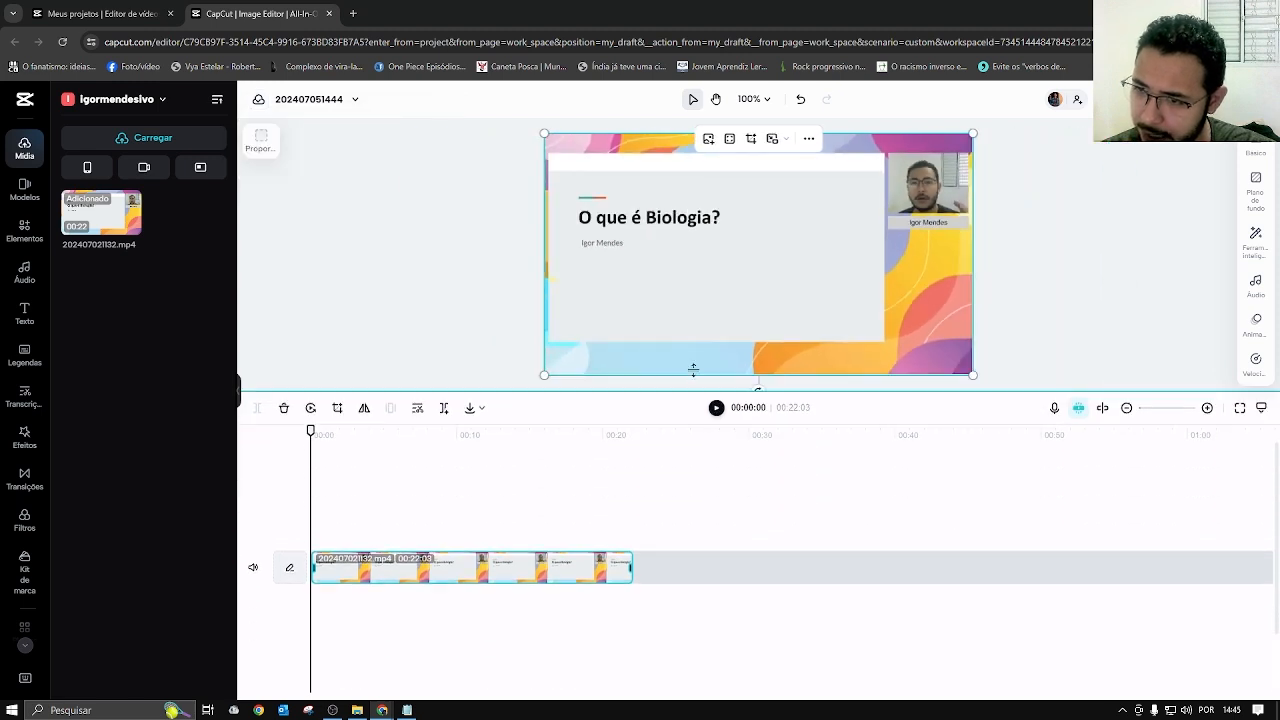
{"action": "left_click_drag", "start_coordinate": [732, 300], "coordinate": [733, 436]}
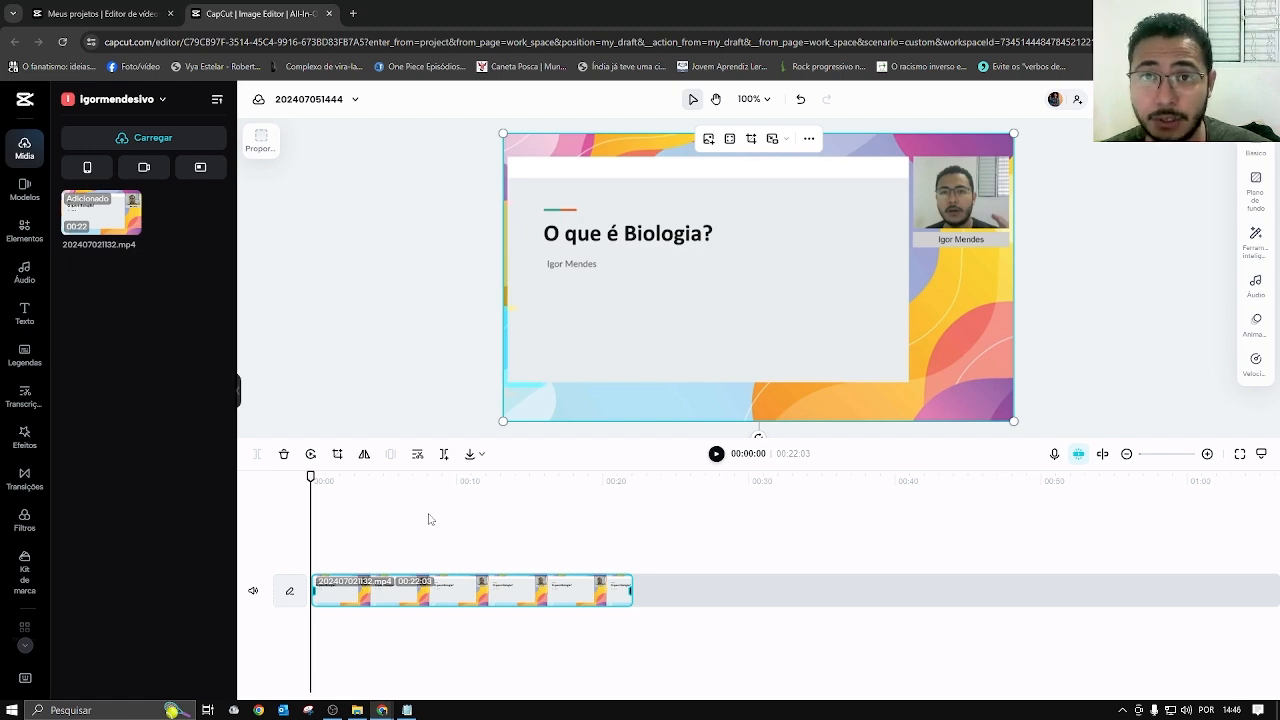
Split the timeline clip at 00:03:17.
{"action": "left_click", "coordinate": [344, 481]}
{"action": "left_click_drag", "start_coordinate": [344, 475], "coordinate": [362, 477]}
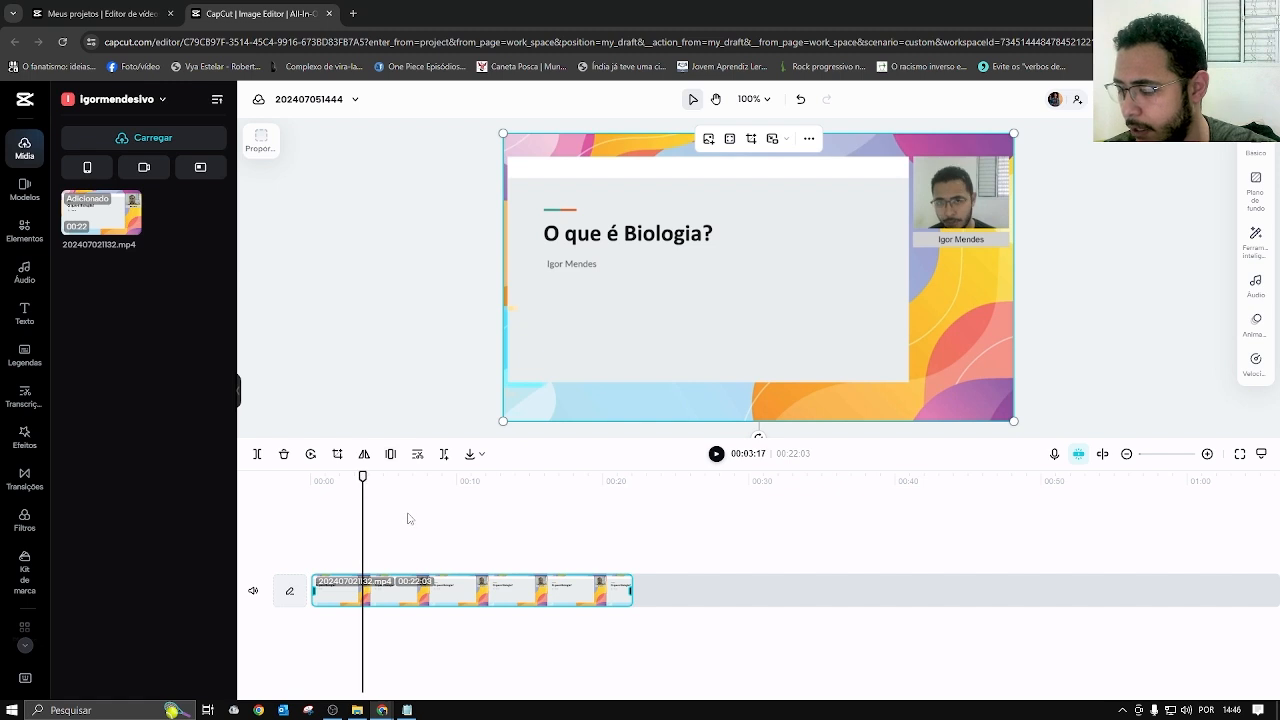
{"action": "left_click_drag", "start_coordinate": [408, 513], "coordinate": [558, 632]}
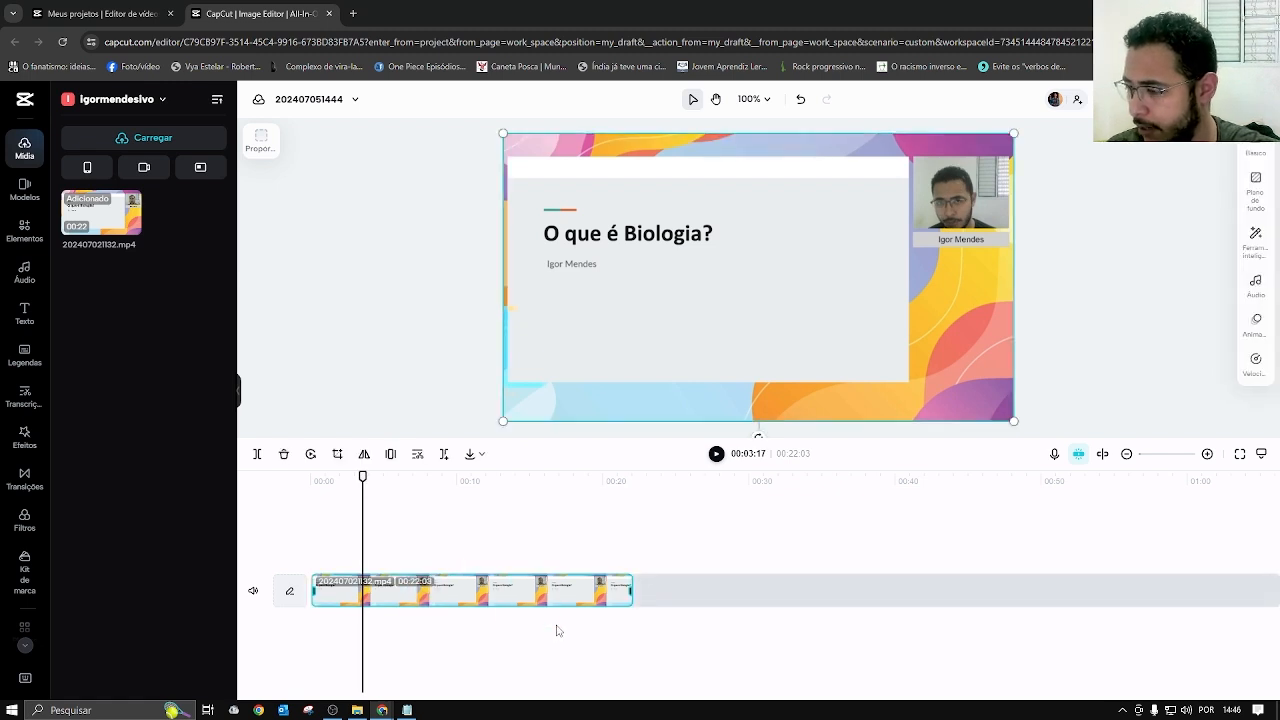
{"action": "key", "text": "ctrl+b"}
{"action": "left_click", "coordinate": [550, 628]}
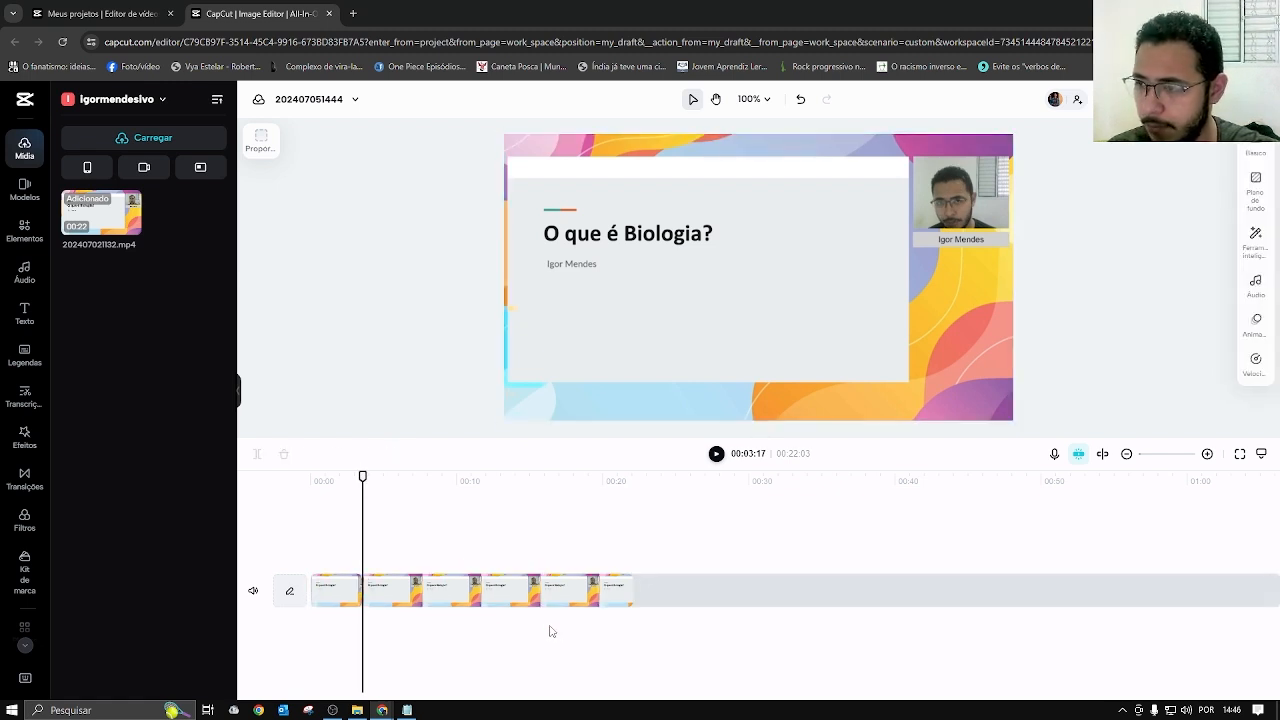
Delete the short opening segment before the cut.
{"action": "left_click", "coordinate": [436, 598]}
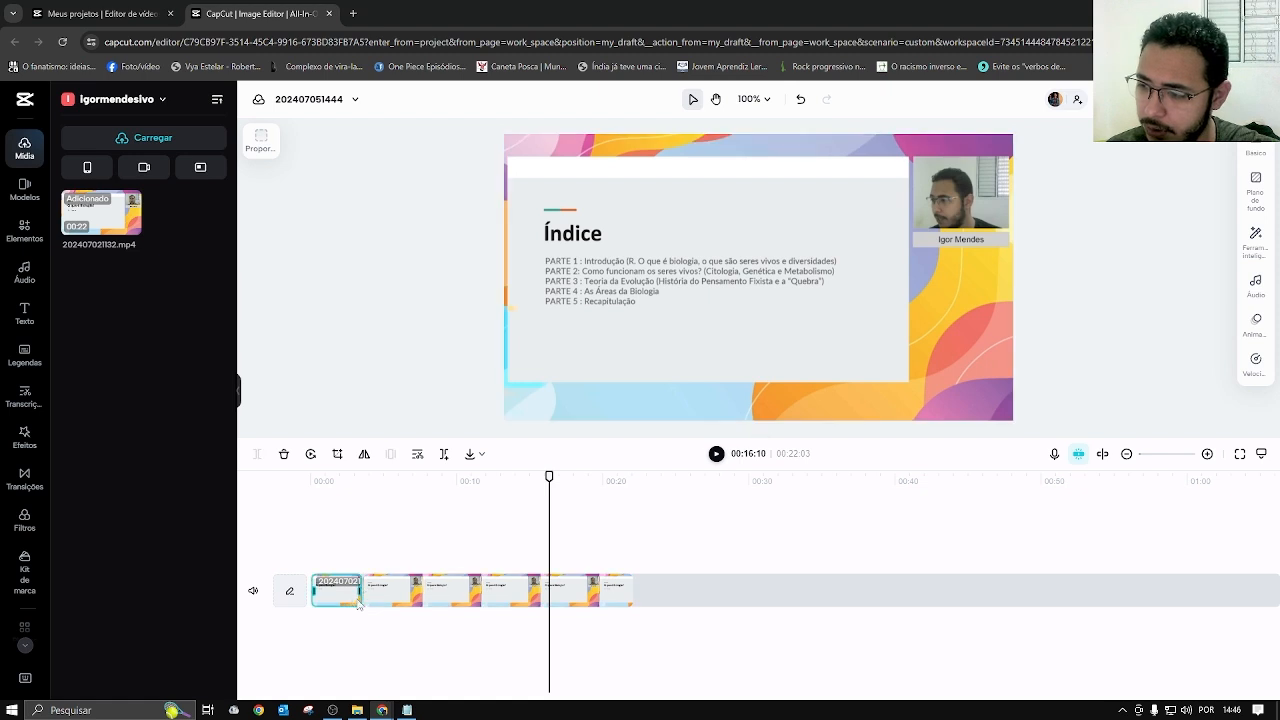
{"action": "left_click", "coordinate": [340, 601]}
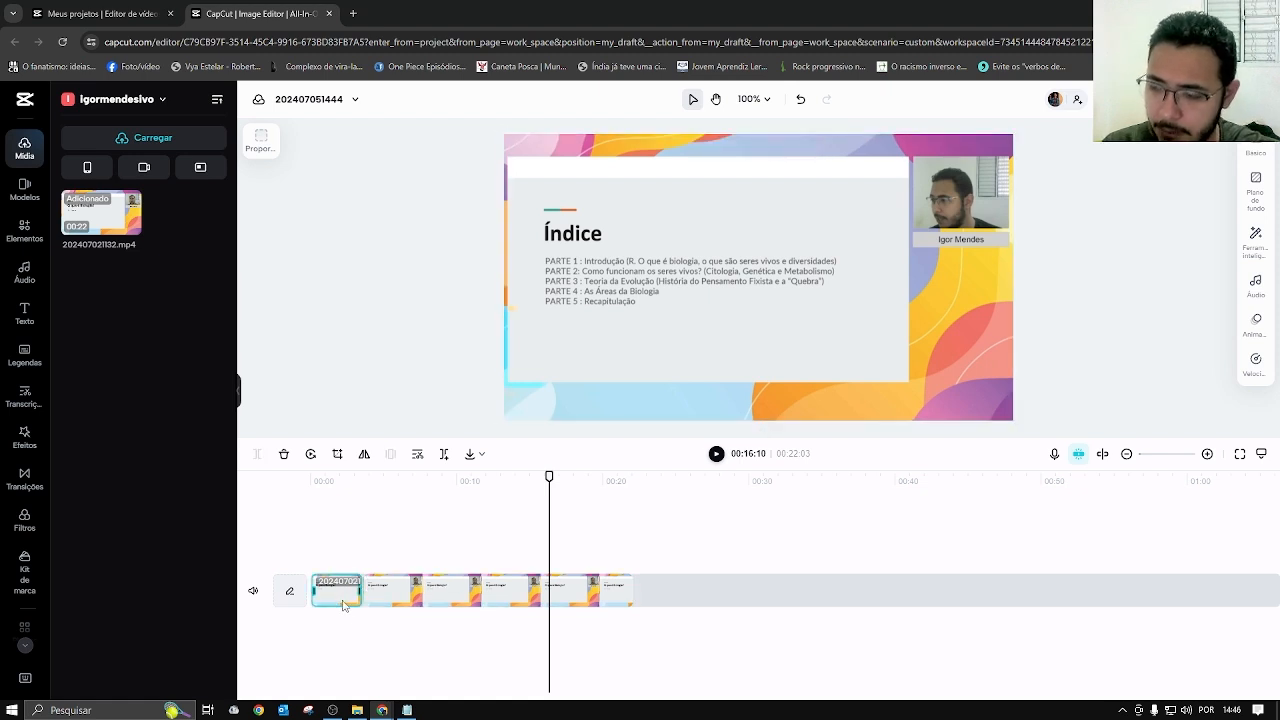
{"action": "left_click", "coordinate": [343, 620]}
{"action": "left_click", "coordinate": [336, 592]}
{"action": "key", "text": "Delete"}
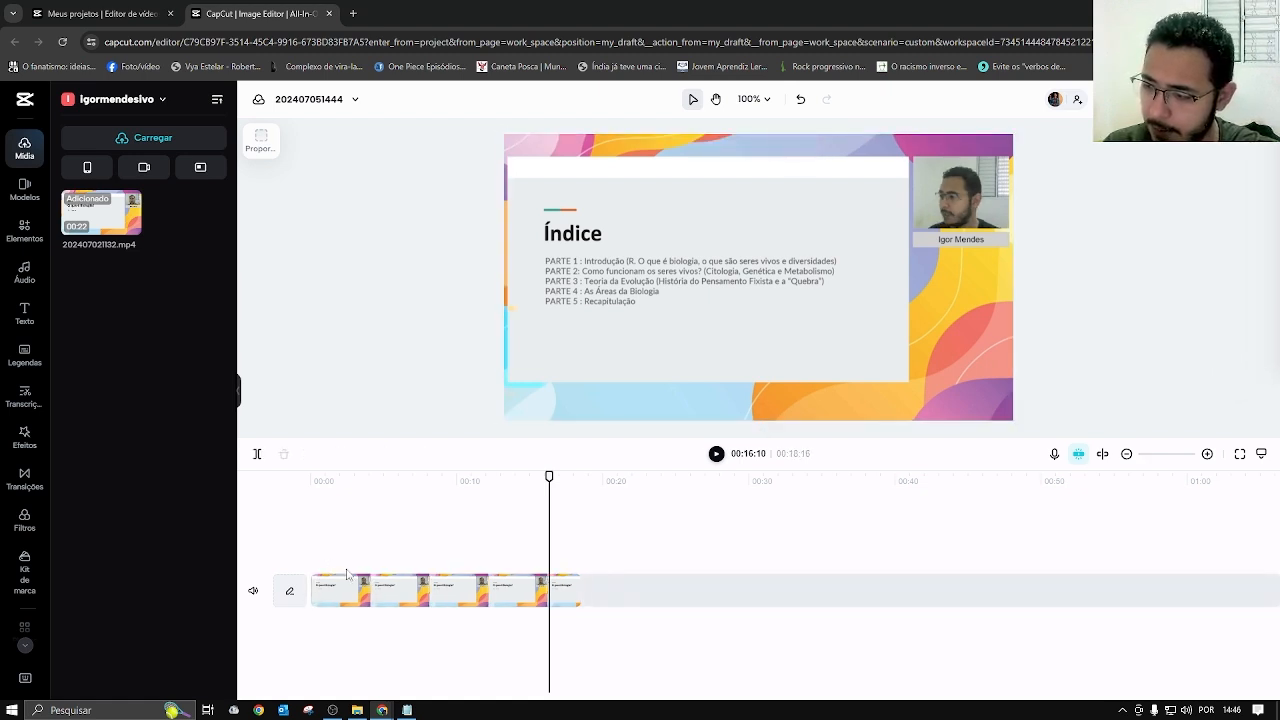
Split the remaining clip at 00:16:18 and delete the leftover segment after the cut.
{"action": "left_click", "coordinate": [530, 480]}
{"action": "left_click", "coordinate": [554, 481]}
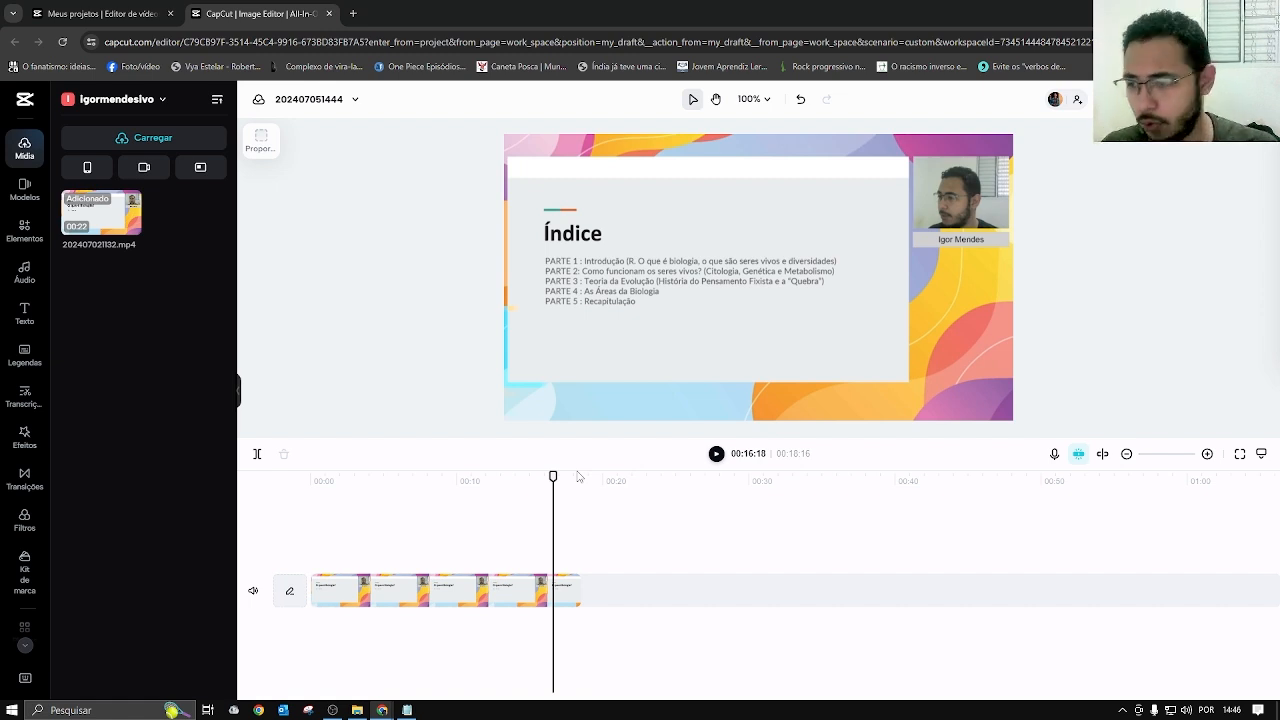
{"action": "left_click_drag", "start_coordinate": [606, 652], "coordinate": [503, 524]}
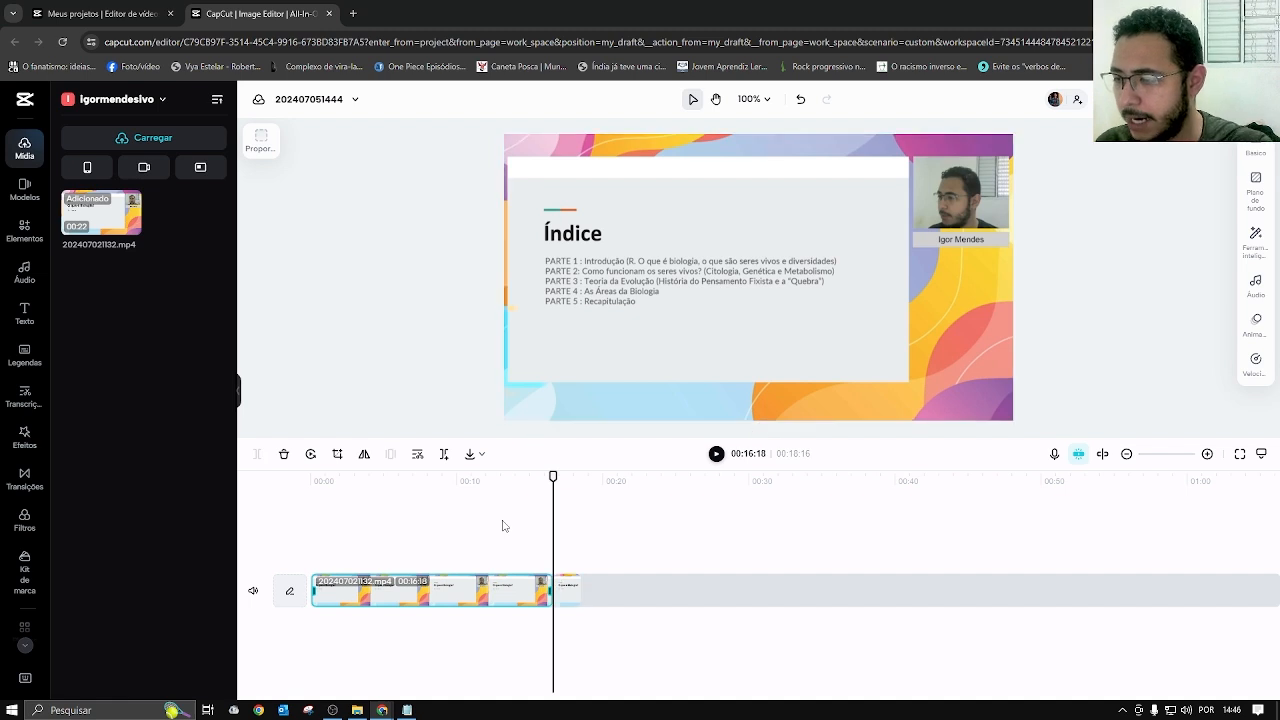
{"action": "left_click", "coordinate": [558, 610]}
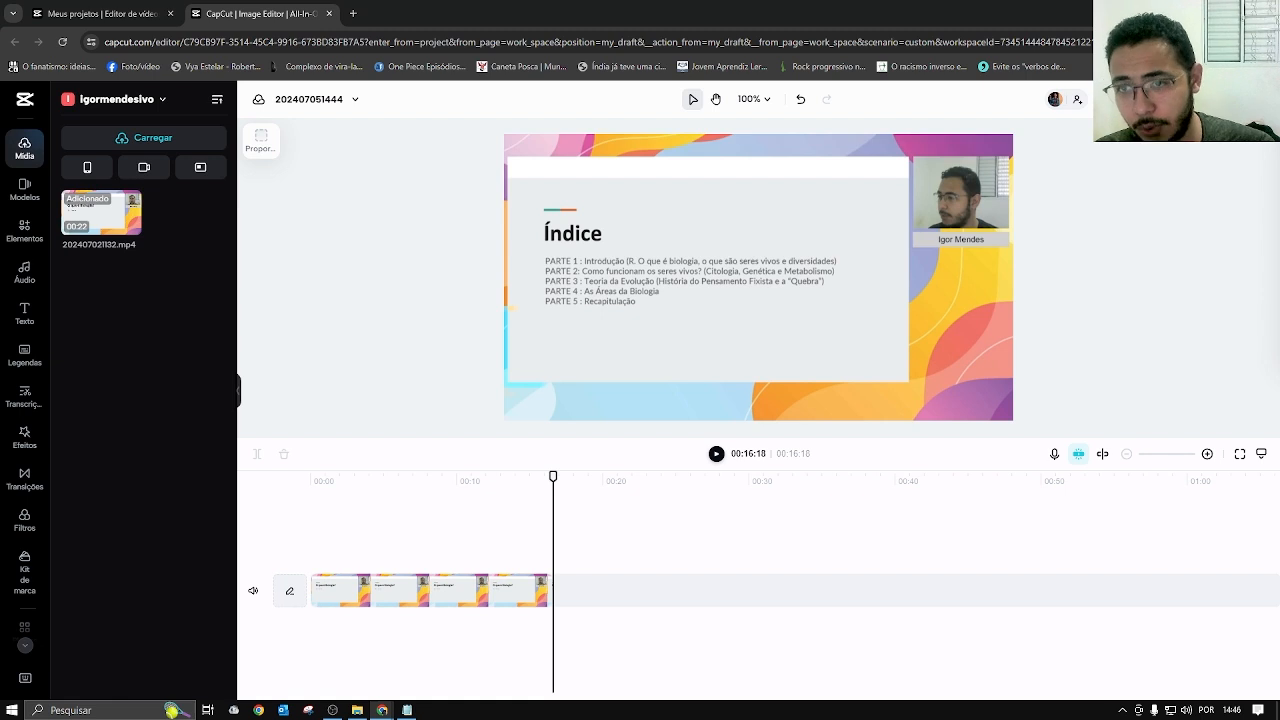
Export the trimmed video to the device at 720p, recommended quality, 30fps, in MP4 format.
{"action": "left_click", "coordinate": [1240, 99]}
{"action": "left_click", "coordinate": [1062, 443]}
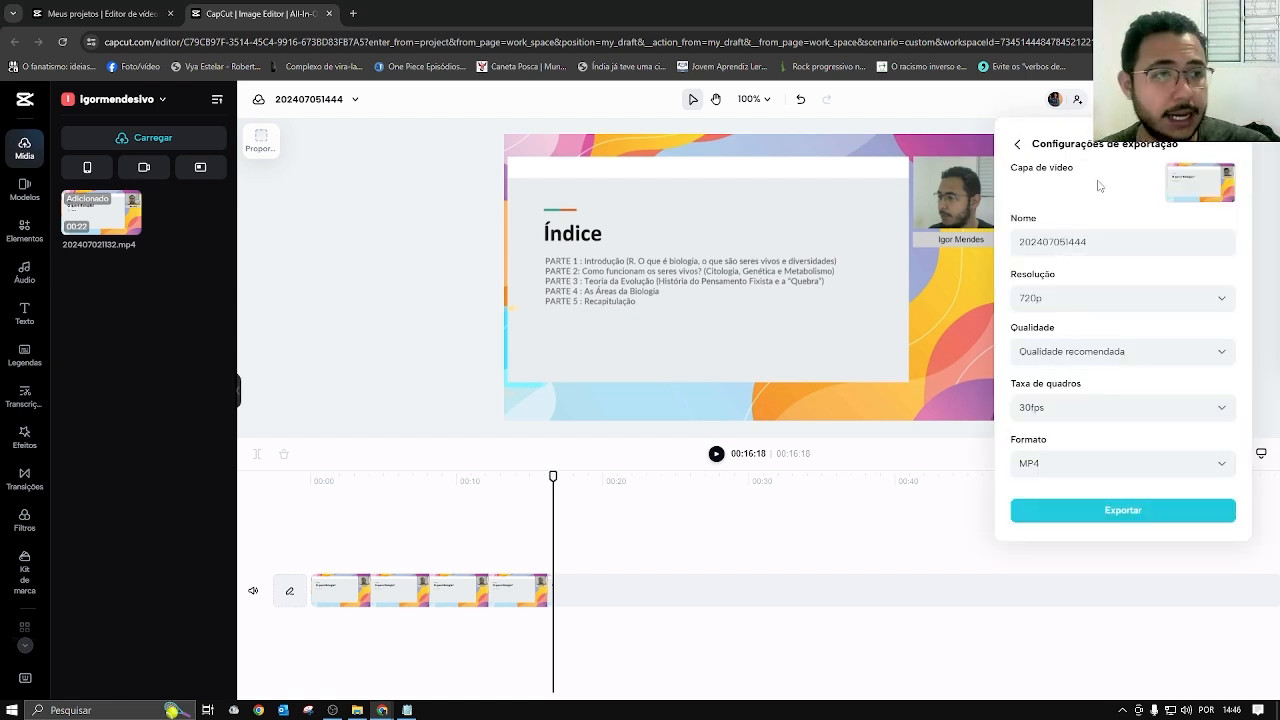
{"action": "left_click", "coordinate": [1068, 298]}
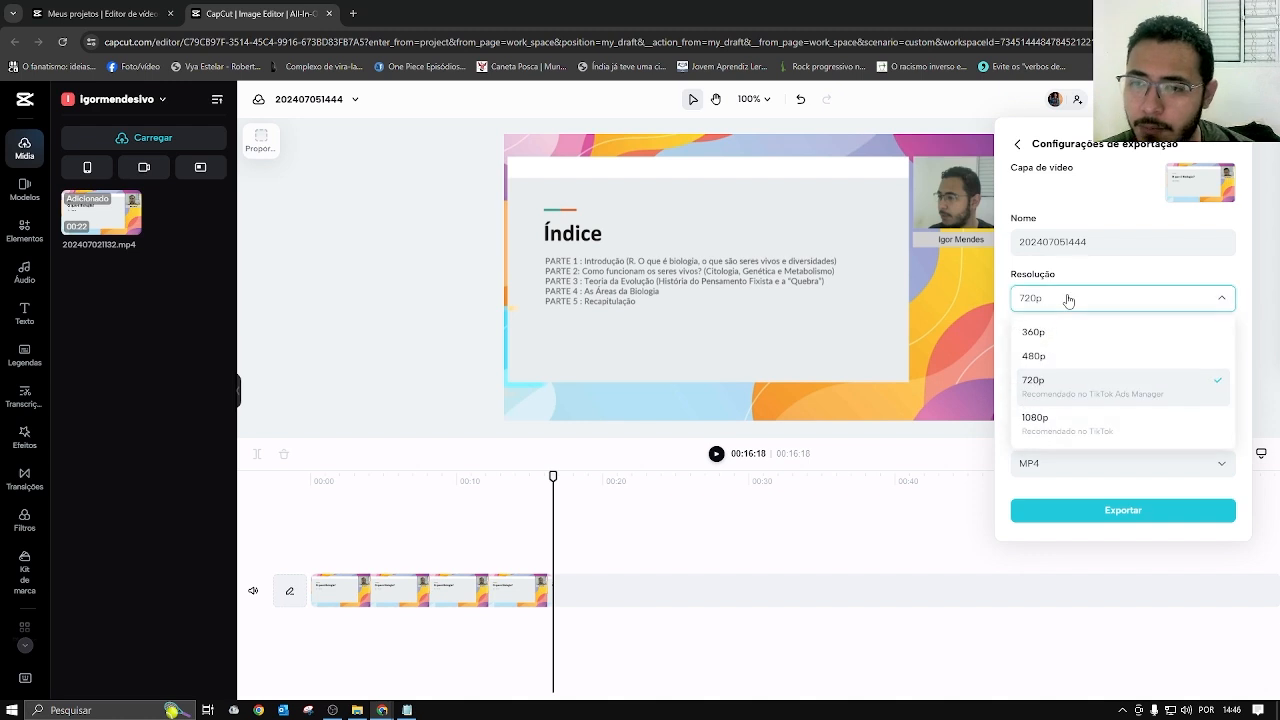
{"action": "left_click", "coordinate": [1068, 298]}
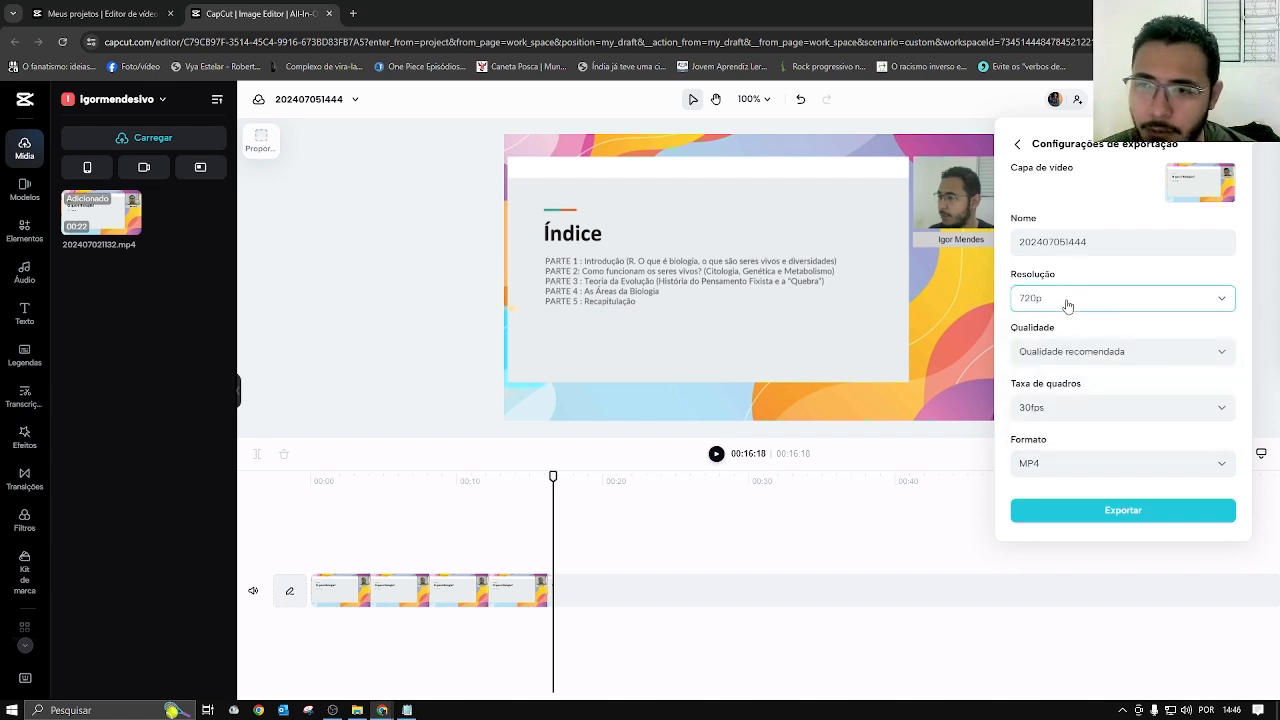
{"action": "left_click", "coordinate": [1097, 514]}
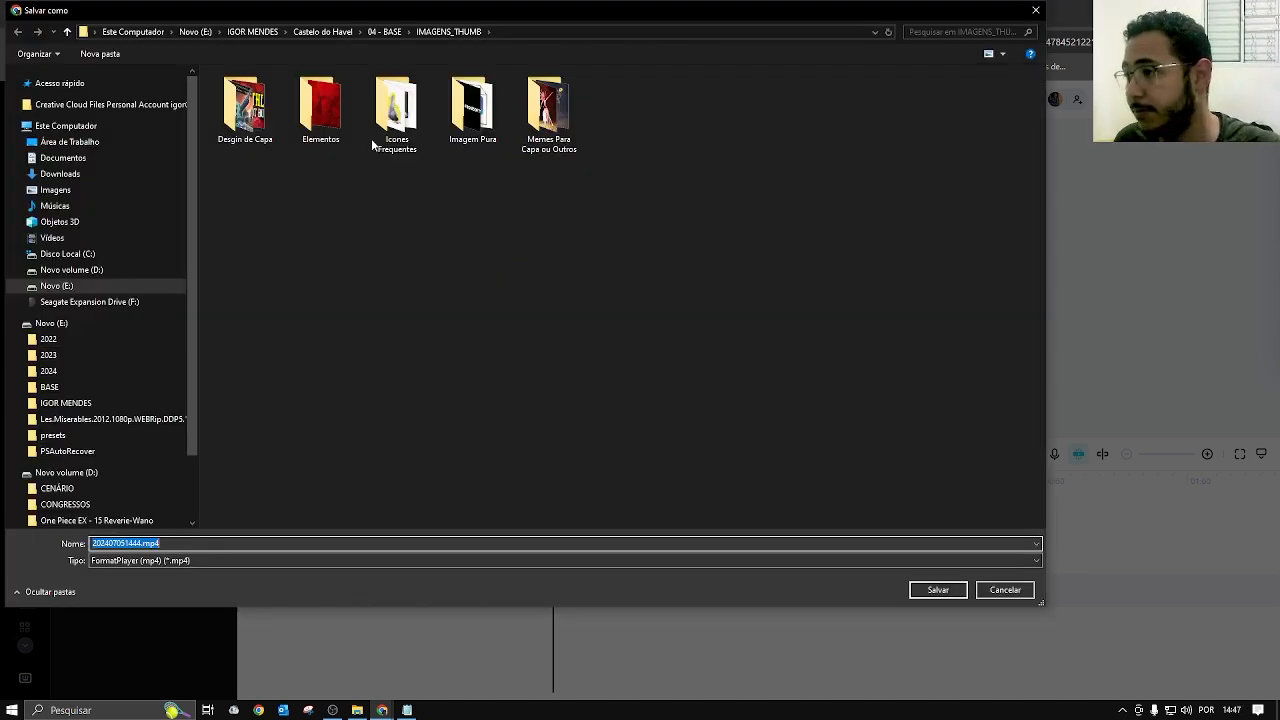
Choose the 04 - RENDER folder of the OBS lesson project, inside Produção de Conteúdo Produtora, as the save location.
{"action": "left_click", "coordinate": [250, 32]}
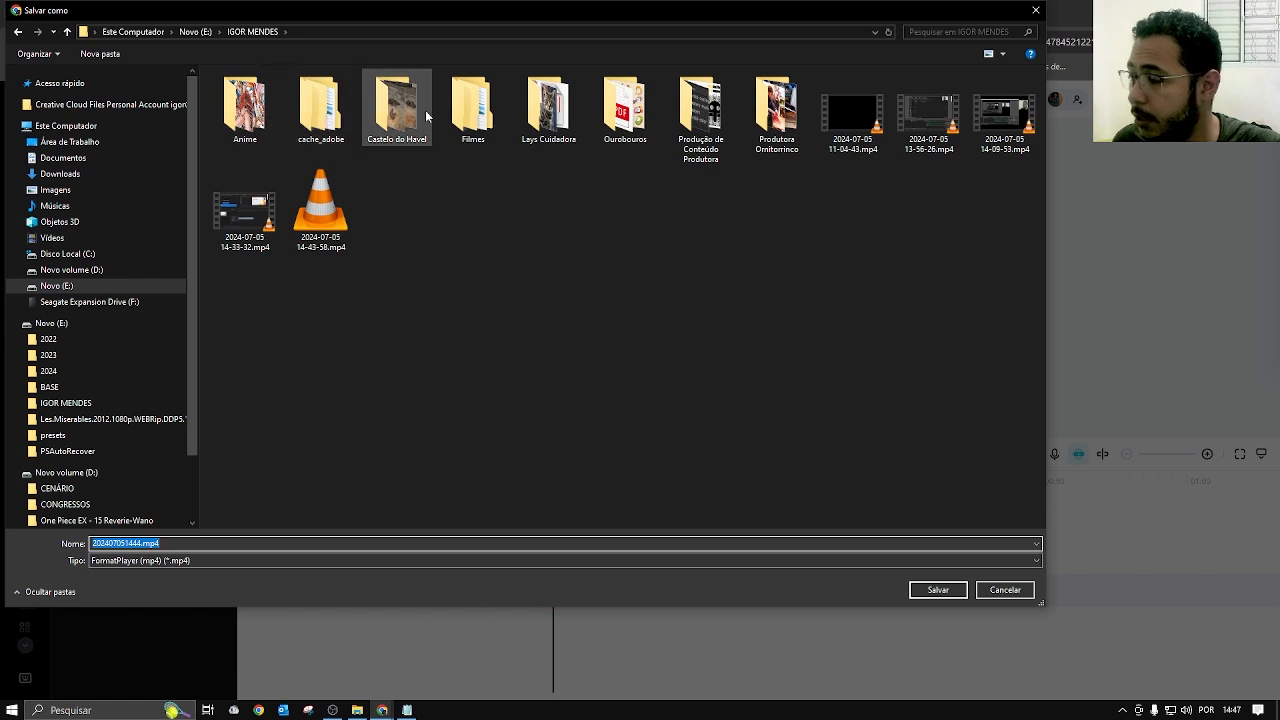
{"action": "double_click", "coordinate": [700, 110]}
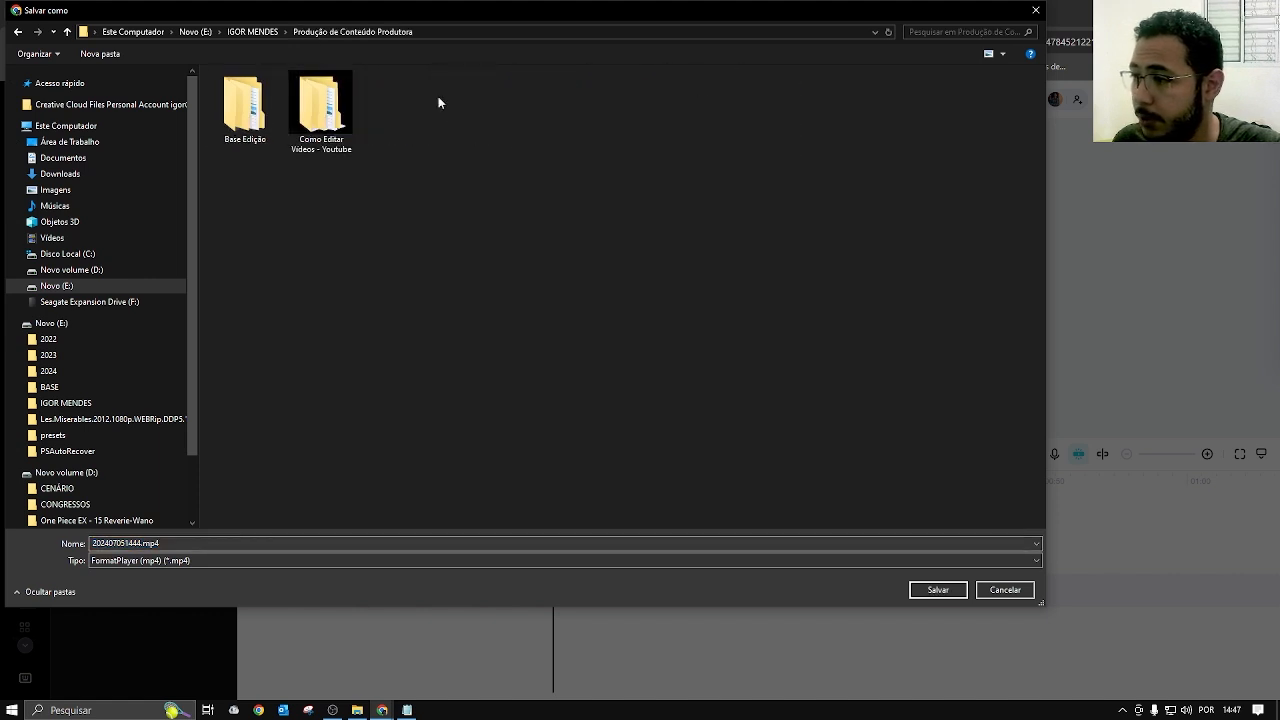
{"action": "double_click", "coordinate": [320, 110]}
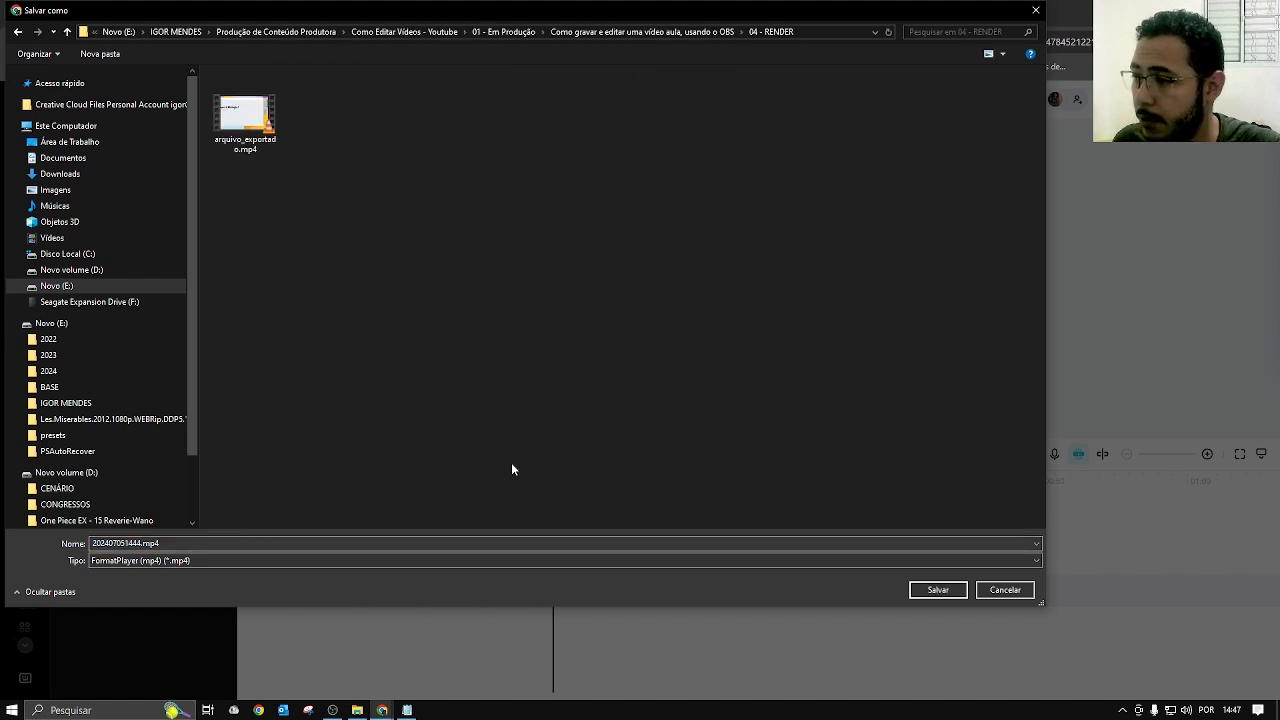
Save the exported video as video_aula_arquivo_final and show the browser's recent downloads.
{"action": "left_click", "coordinate": [325, 543]}
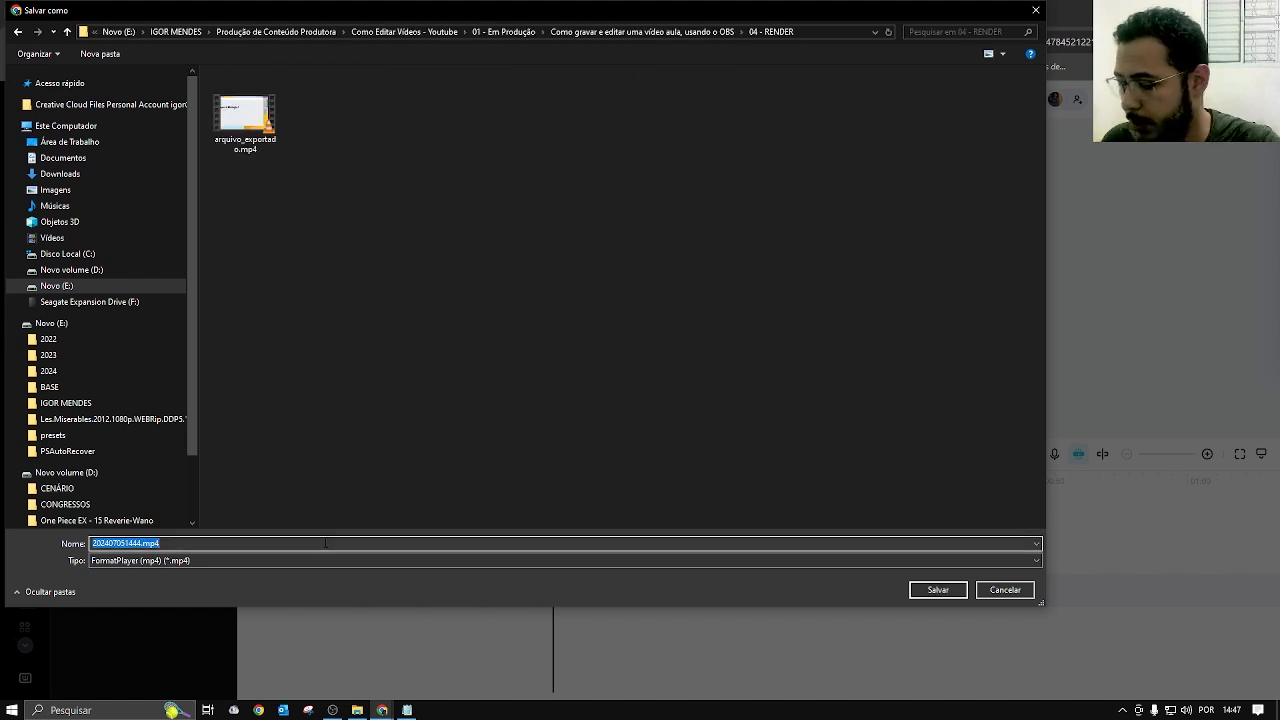
{"action": "type", "text": "video_aula_e"}
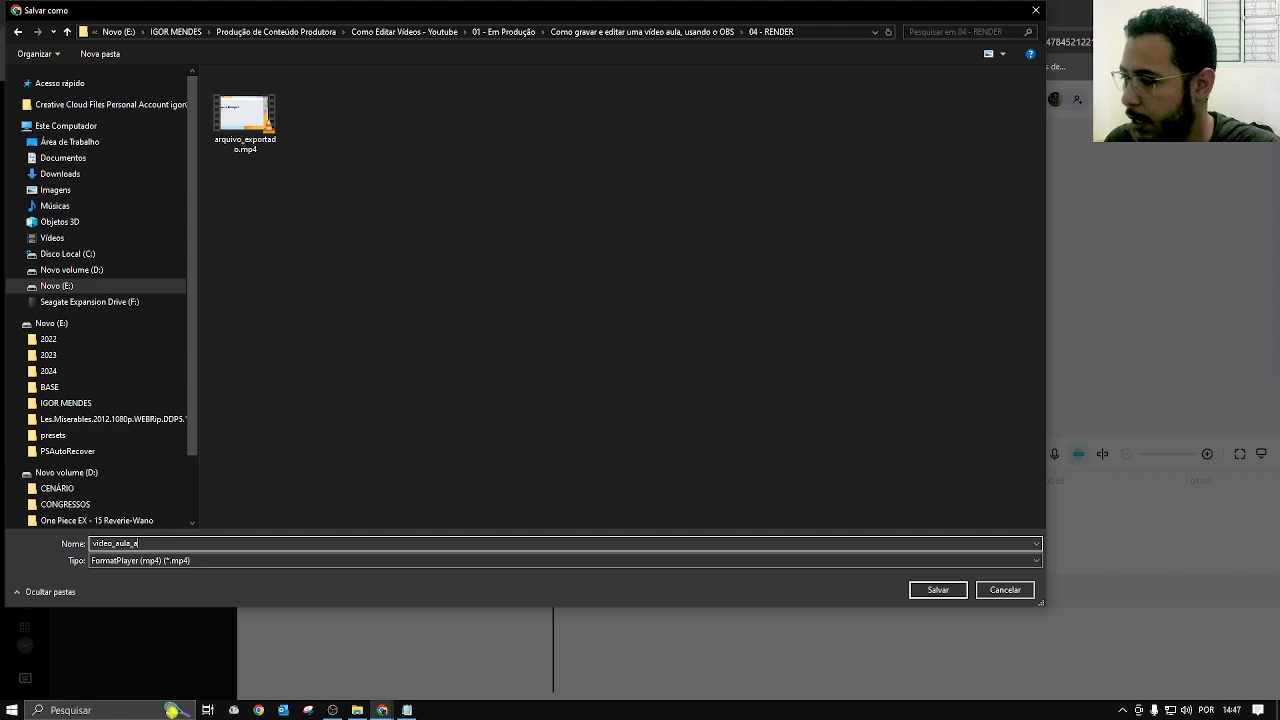
{"action": "type", "text": "rquivo_final"}
{"action": "key", "text": "Return"}
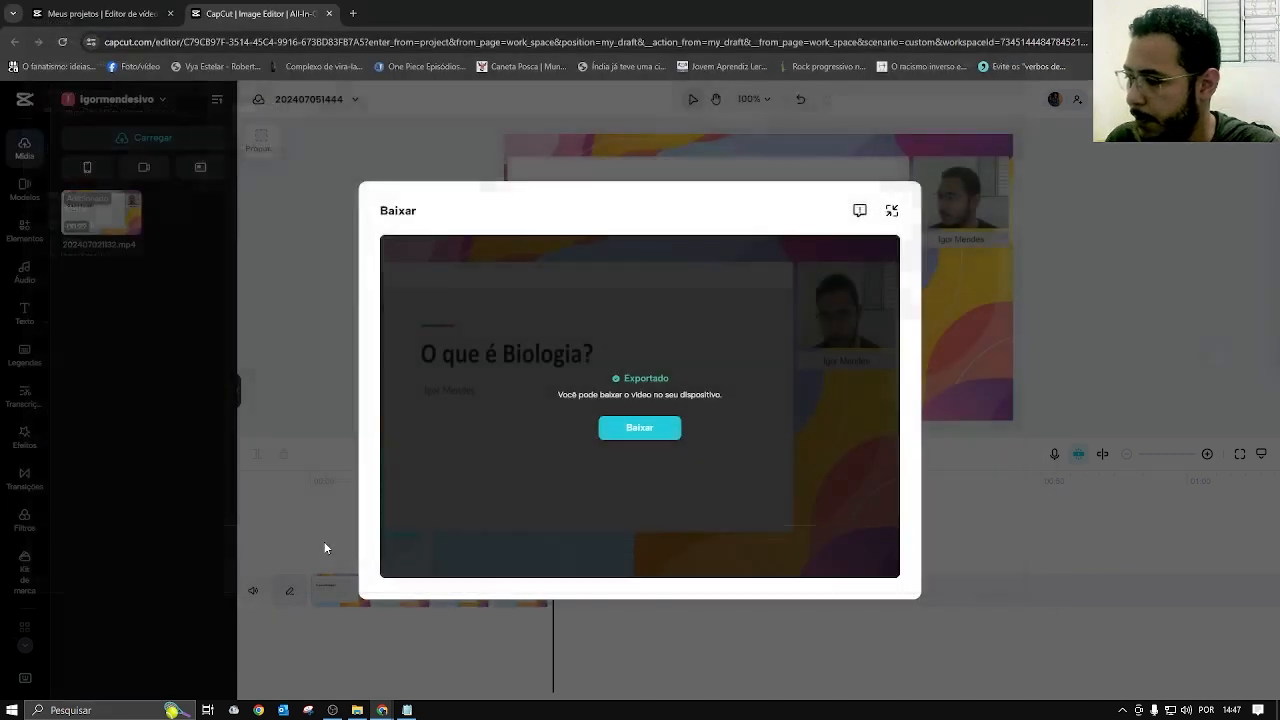
{"action": "left_click", "coordinate": [1207, 42]}
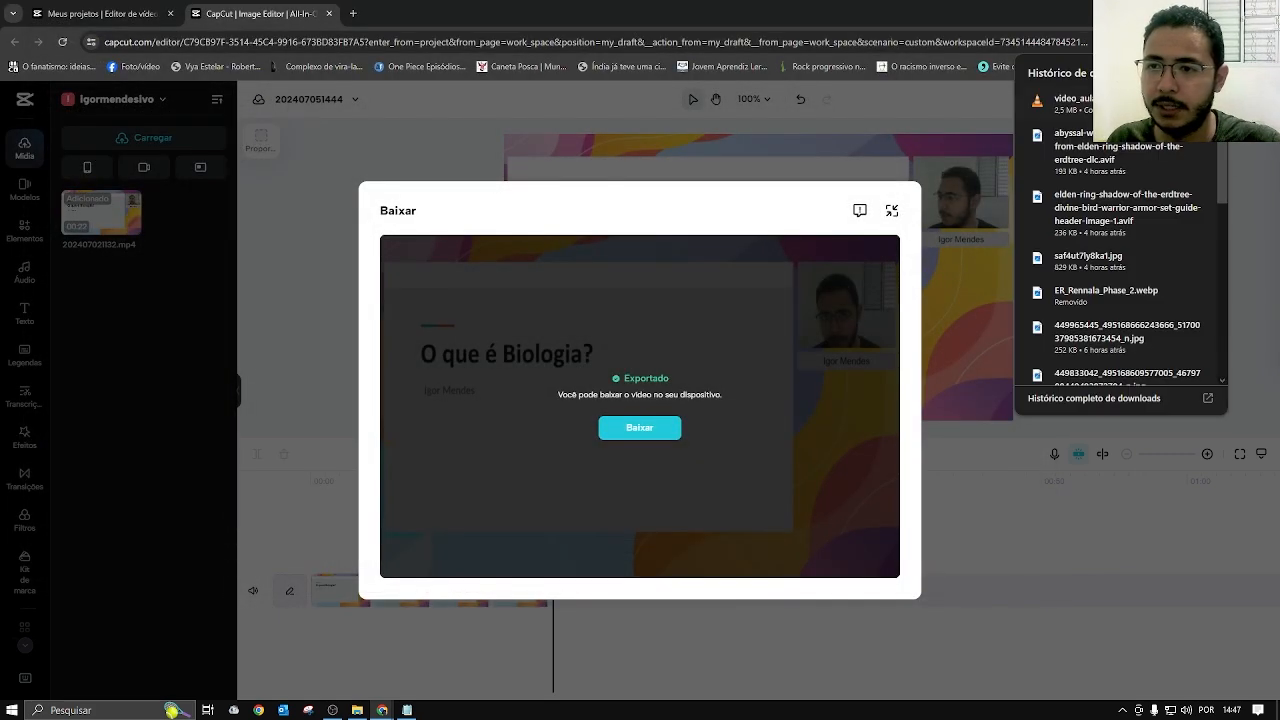